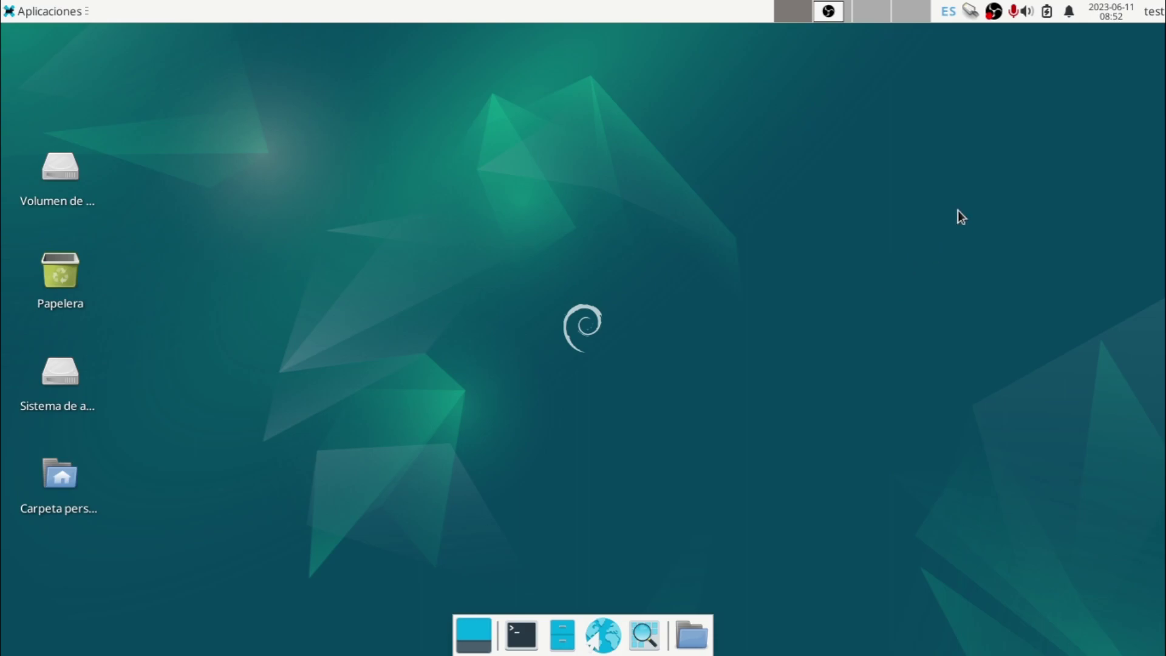
Step: Launch the Debian installer from the desktop, accepting the untrusted launcher
left_click(60, 10)
mouse_move(89, 225)
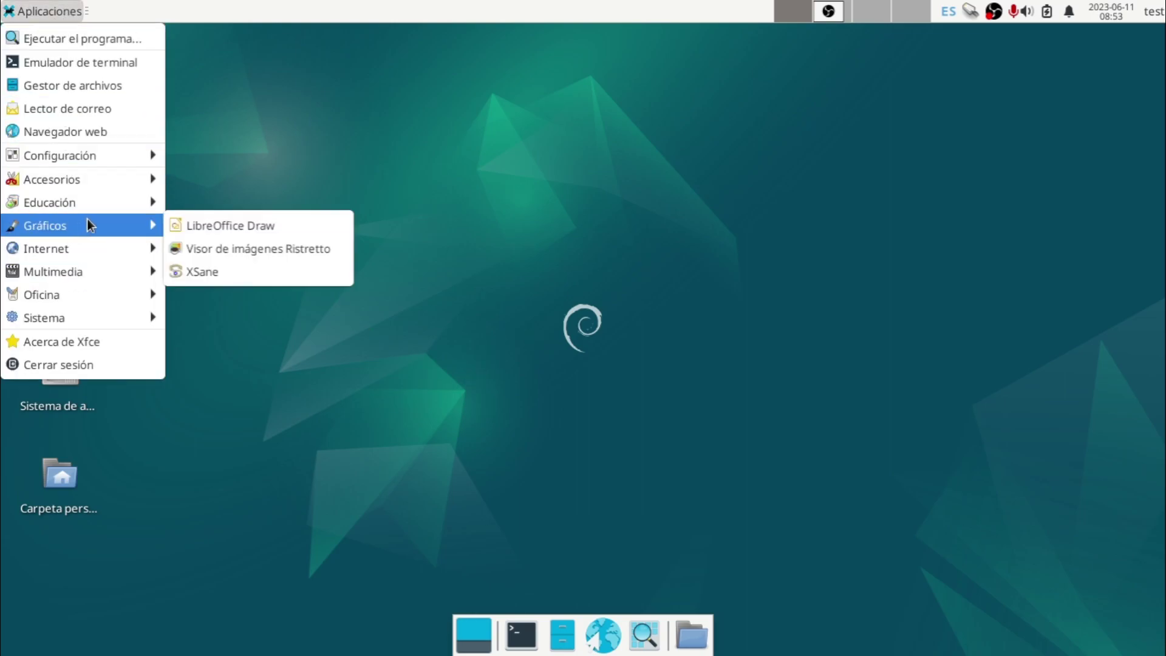
left_click(631, 175)
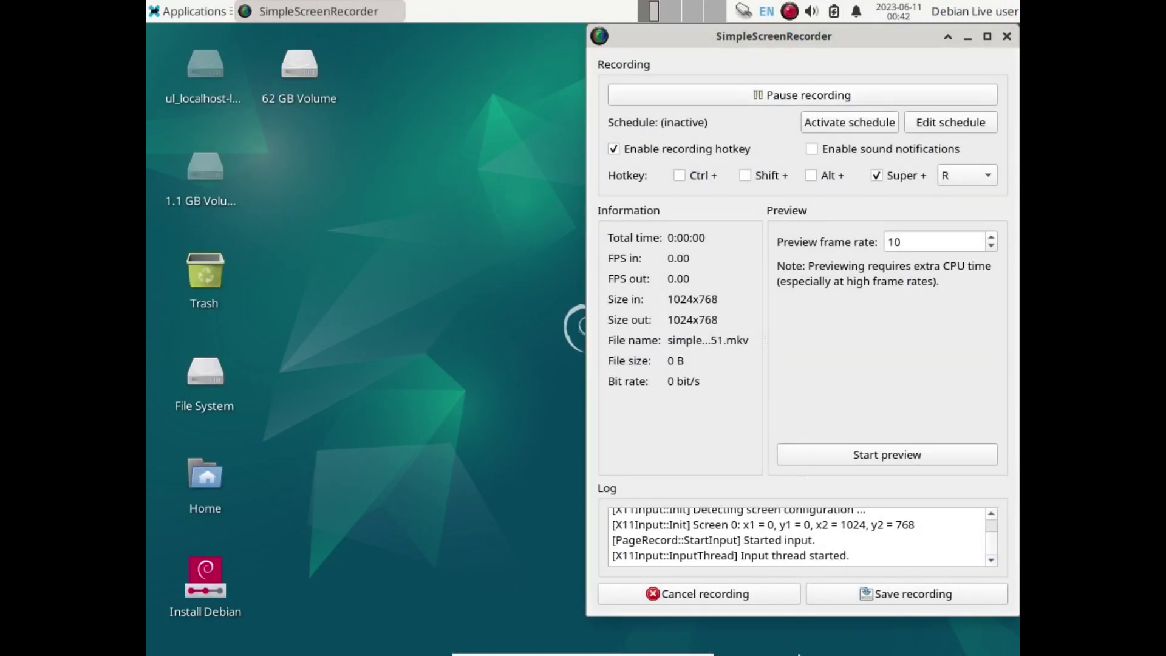
double_click(202, 610)
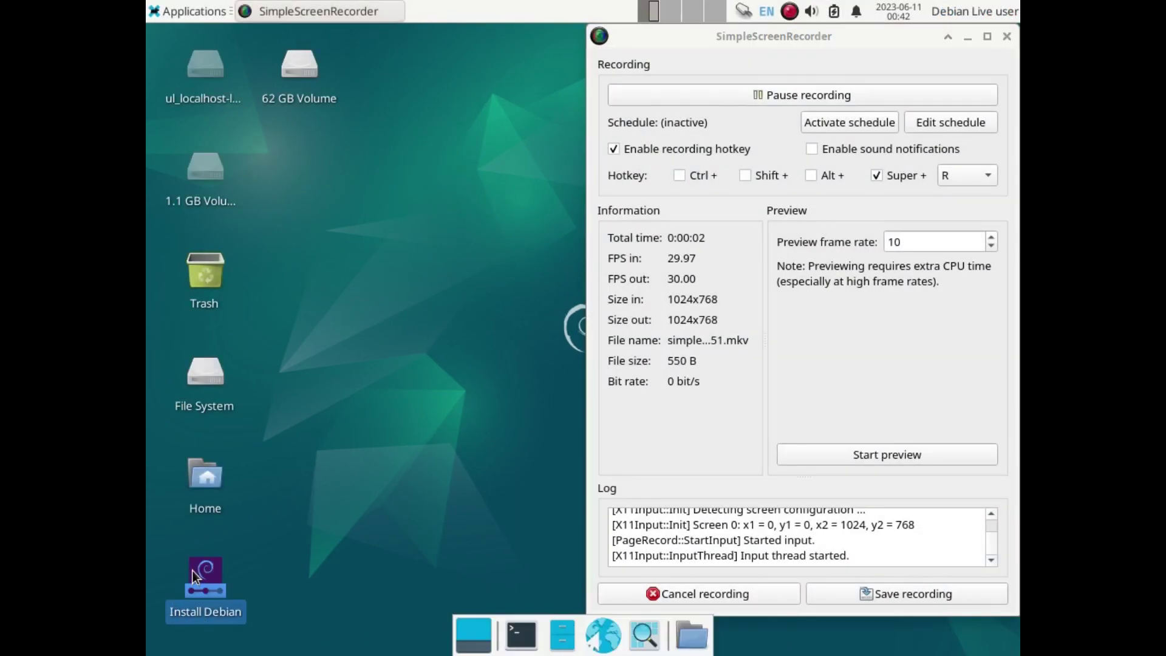
left_click(469, 384)
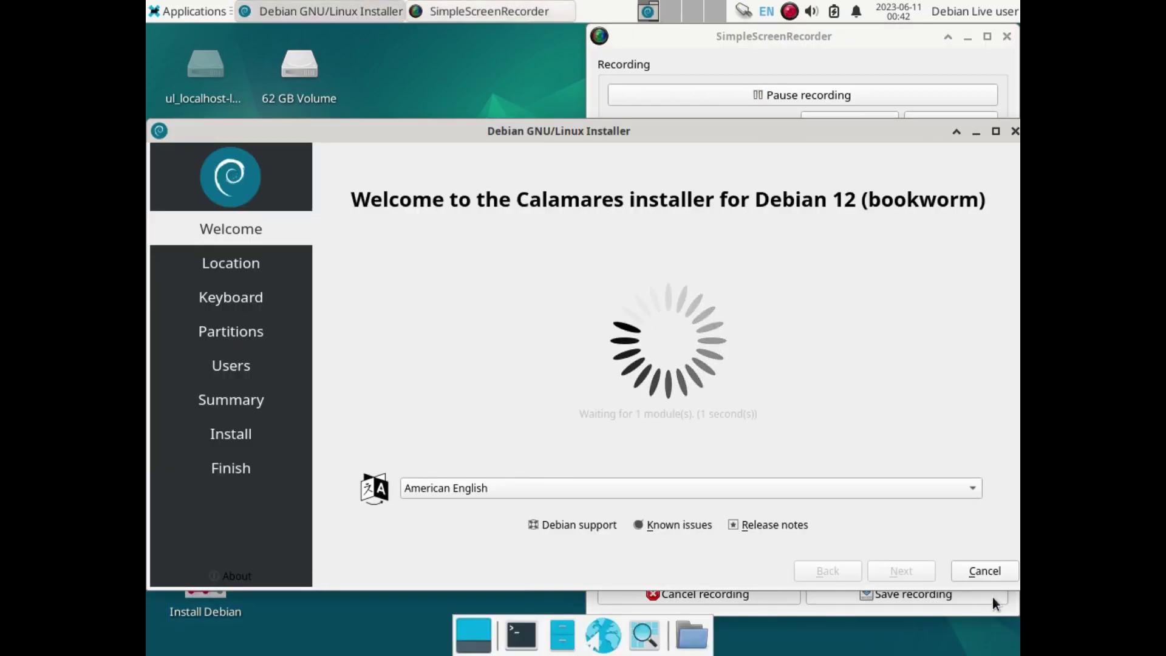
Step: Set the installer language to español de España and the timezone to Caracas
left_click(573, 488)
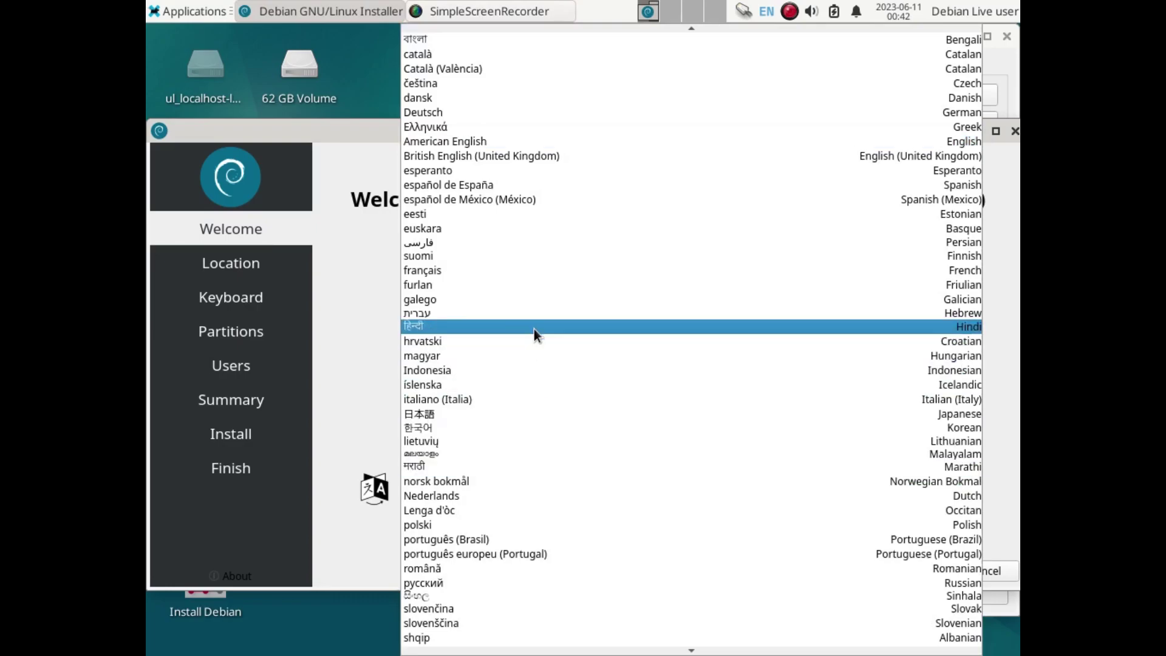
left_click(517, 185)
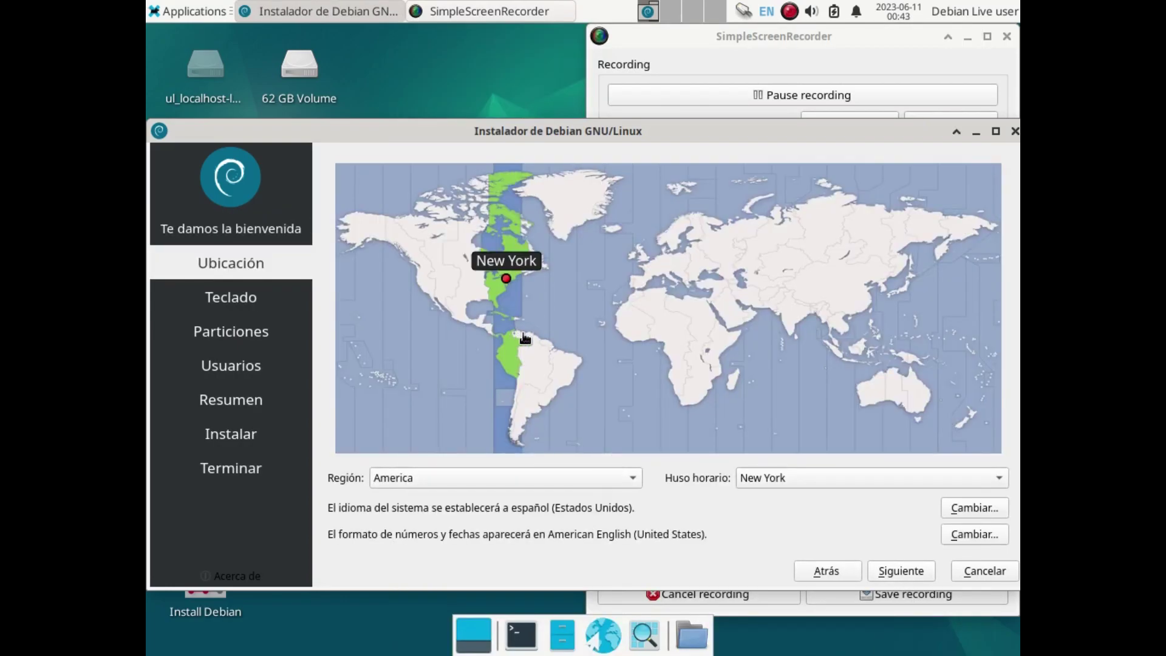
left_click(524, 337)
left_click(877, 571)
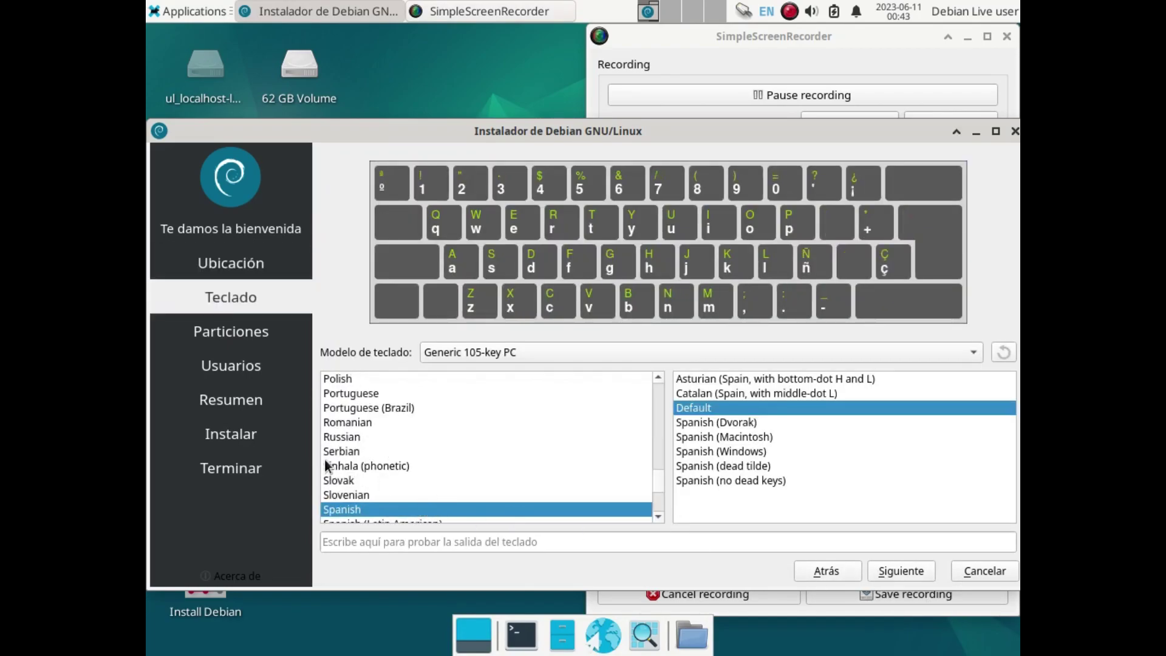
Step: Choose the Spanish (Latin American) keyboard layout and erase-disk partitioning
scroll(365, 458, "down", 2)
left_click(417, 437)
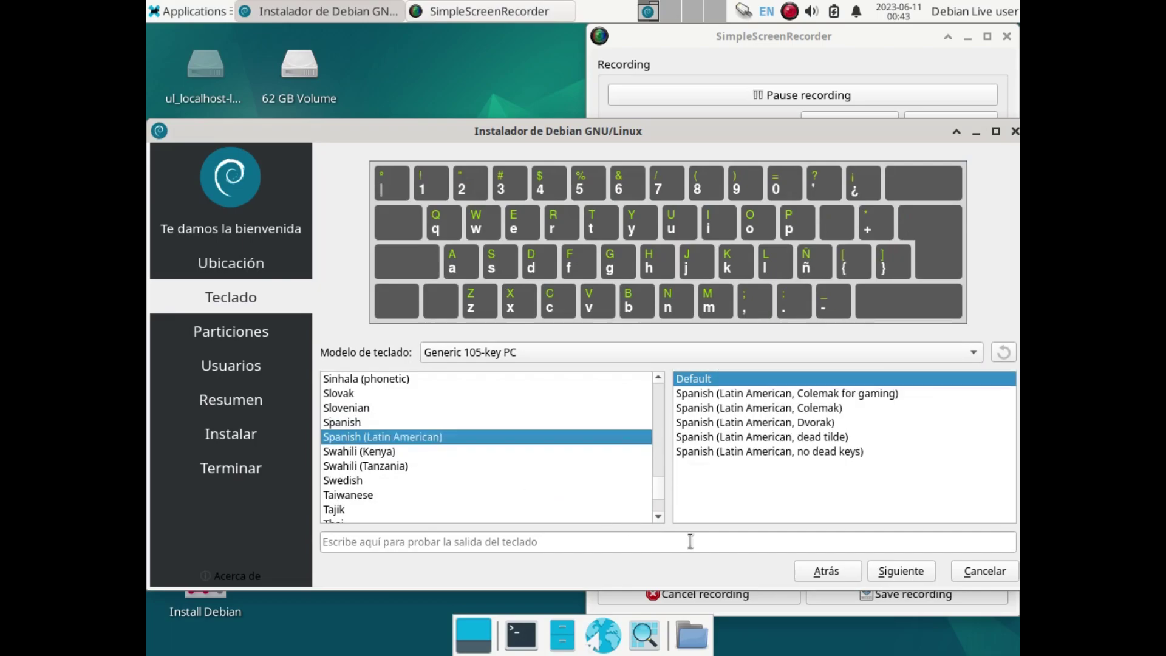
left_click(898, 570)
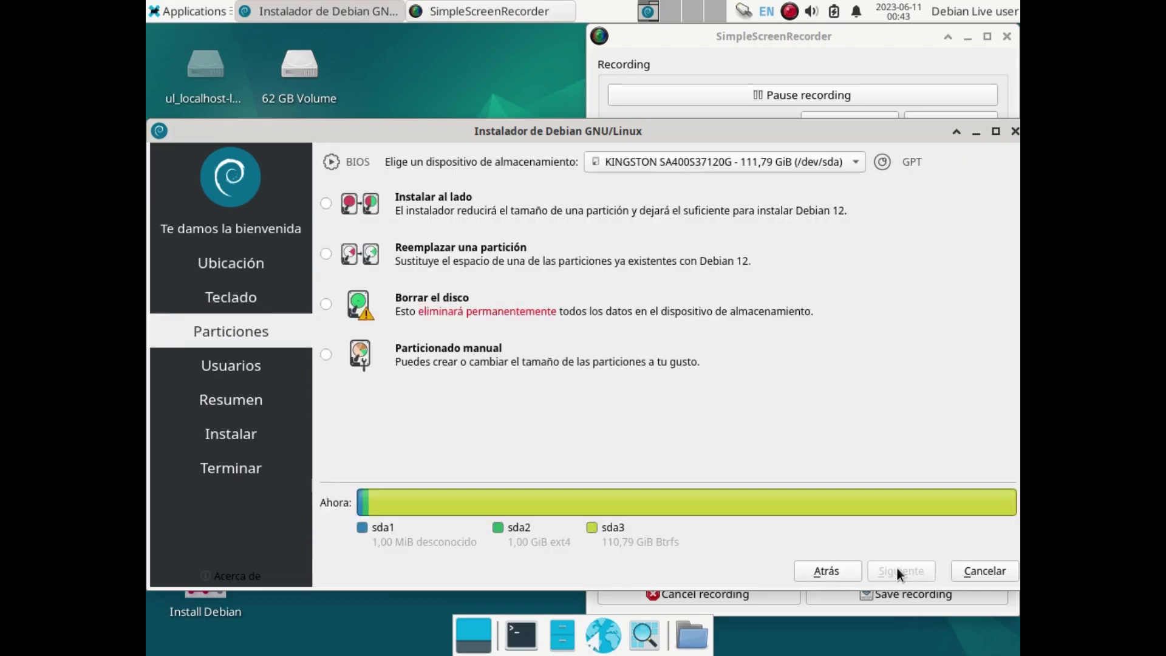
left_click(326, 303)
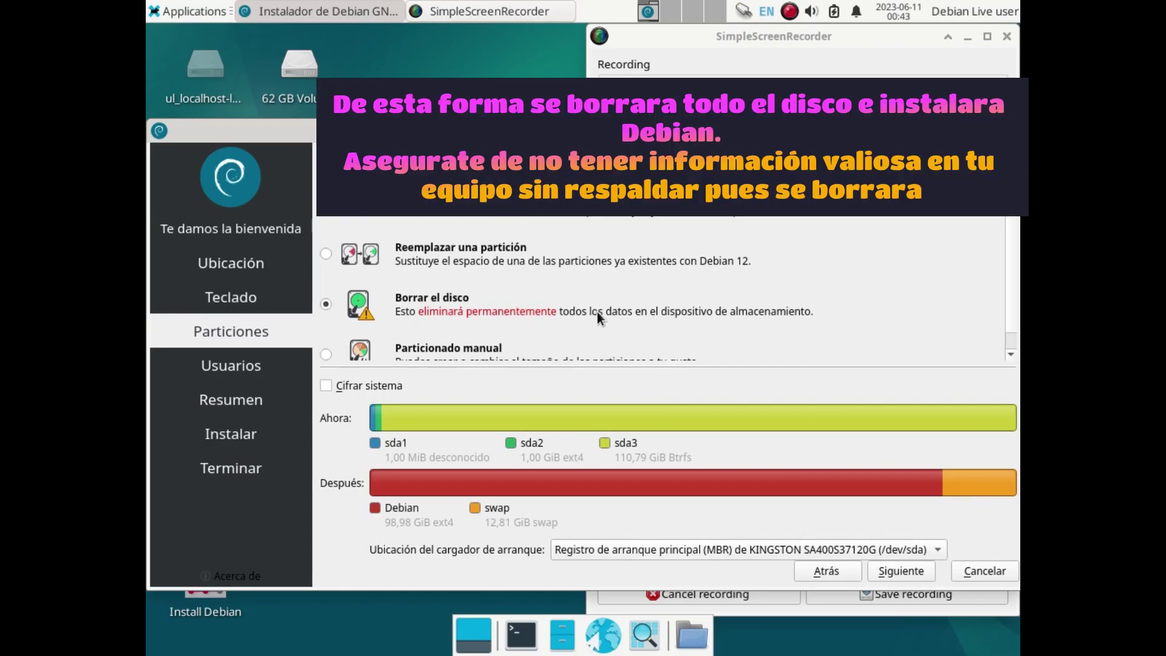
left_click(898, 573)
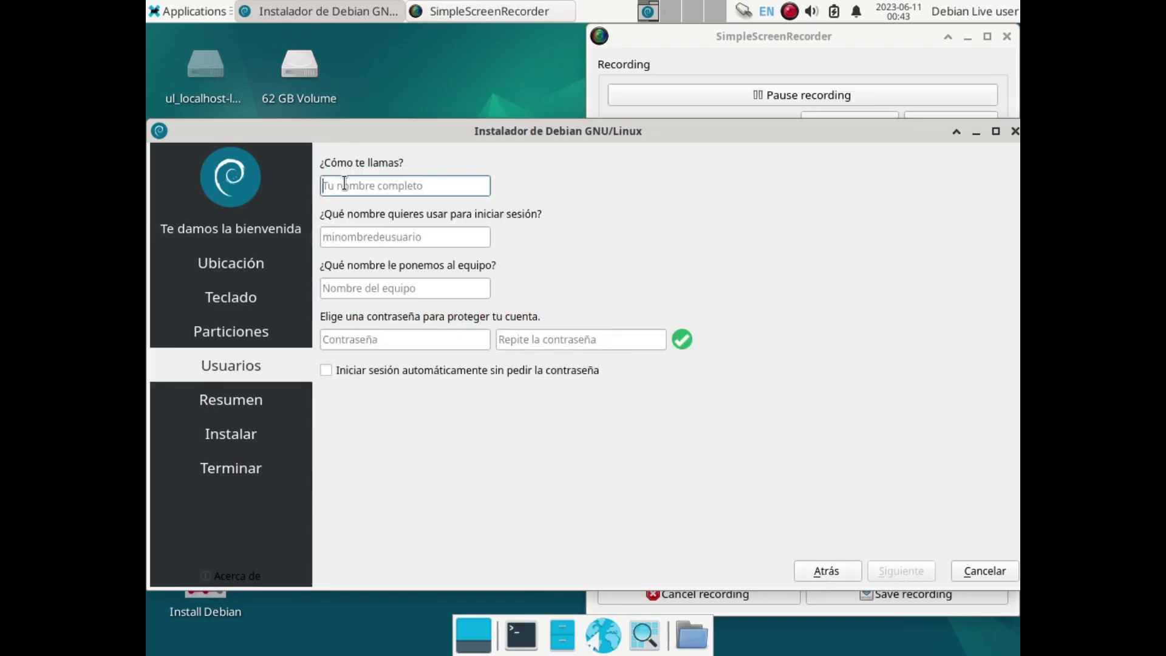
Step: Enter the account's full name and password twice, enable automatic login, and start installing
type("test")
key("Tab")
key("Tab")
key("Tab")
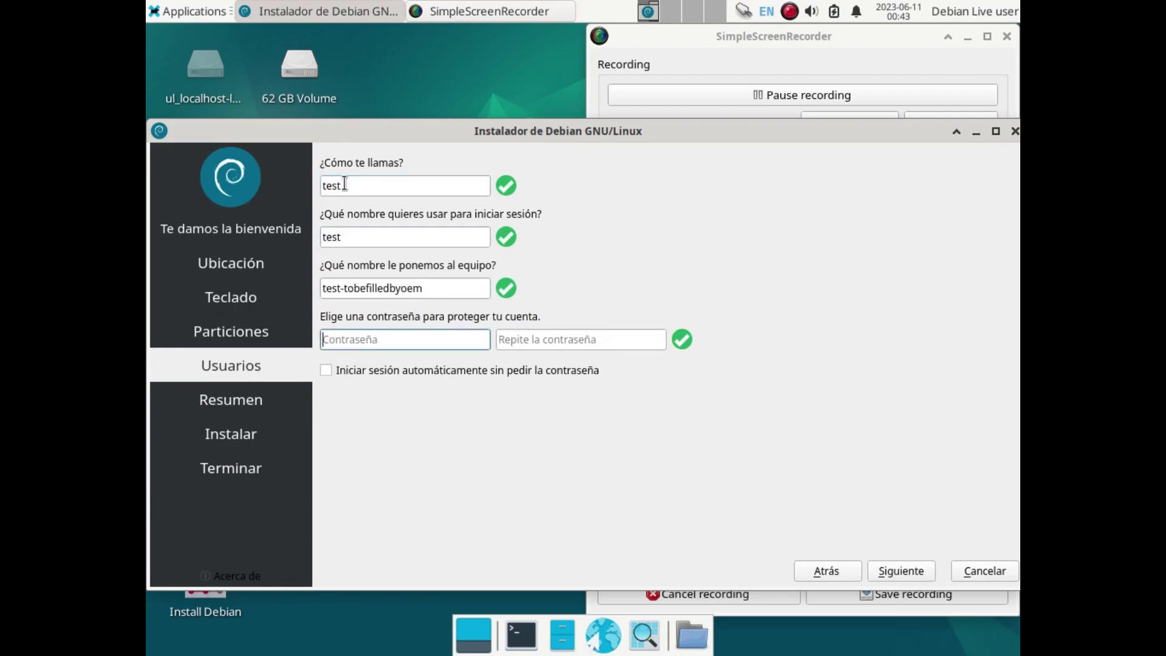
type("123456")
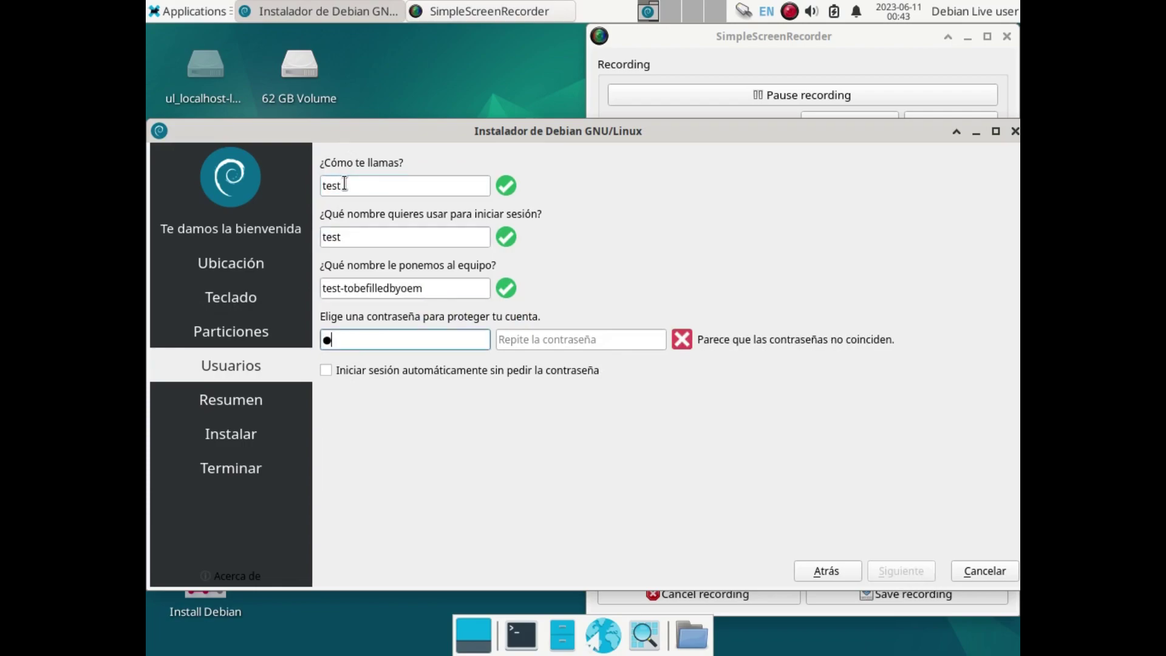
key("Tab")
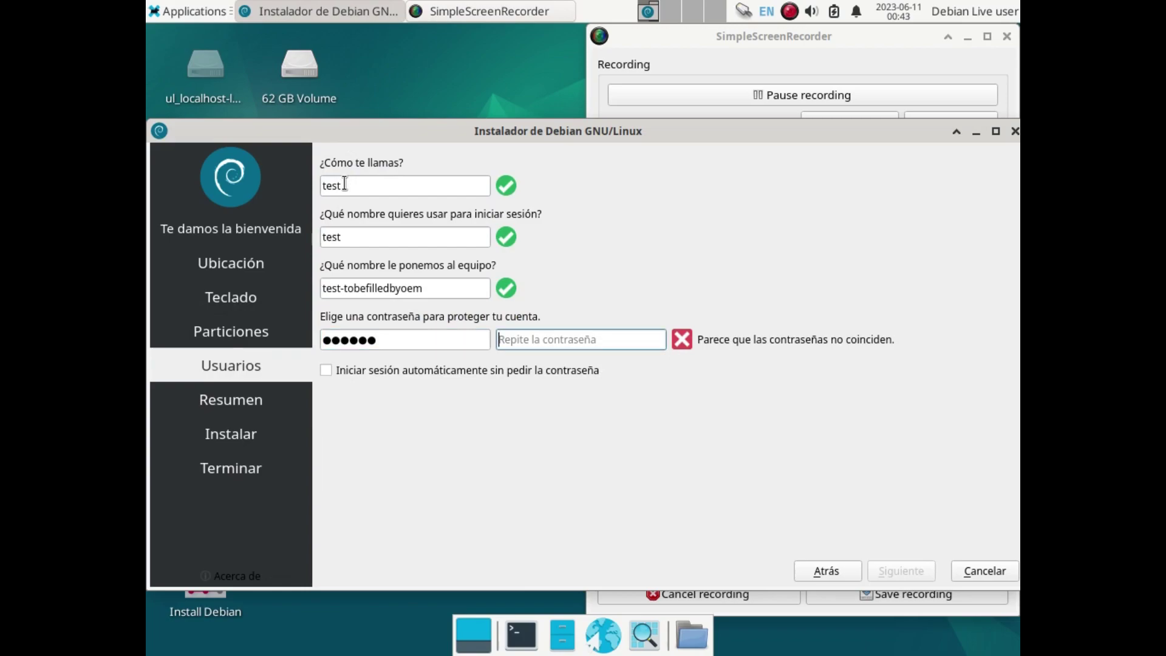
type("123456")
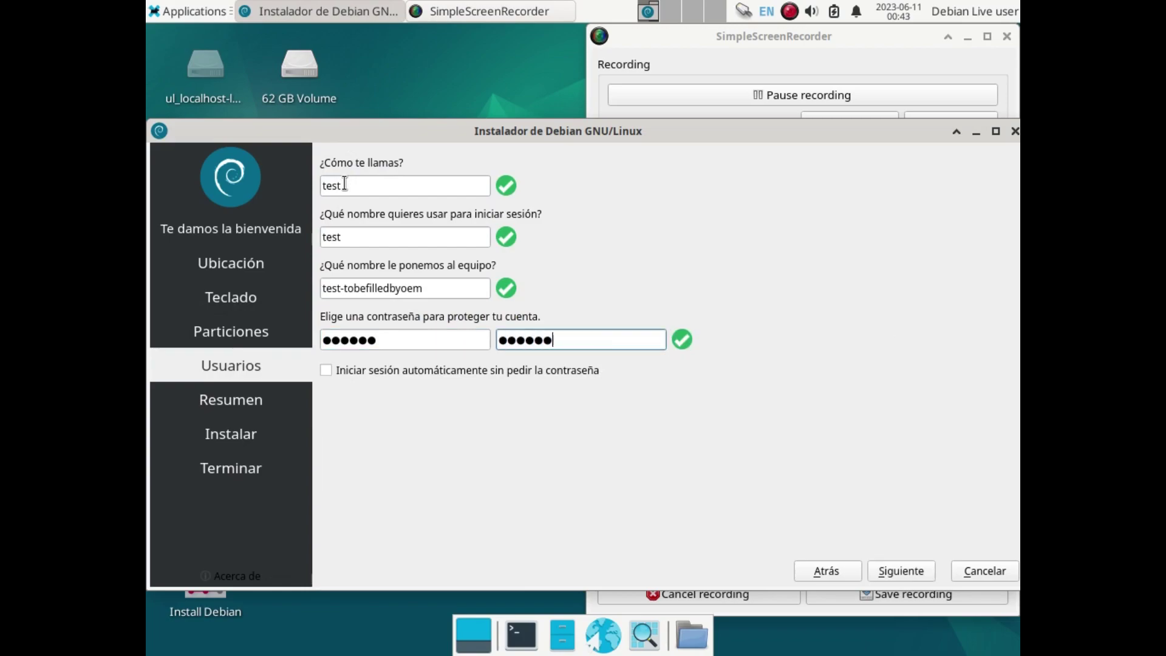
left_click(525, 372)
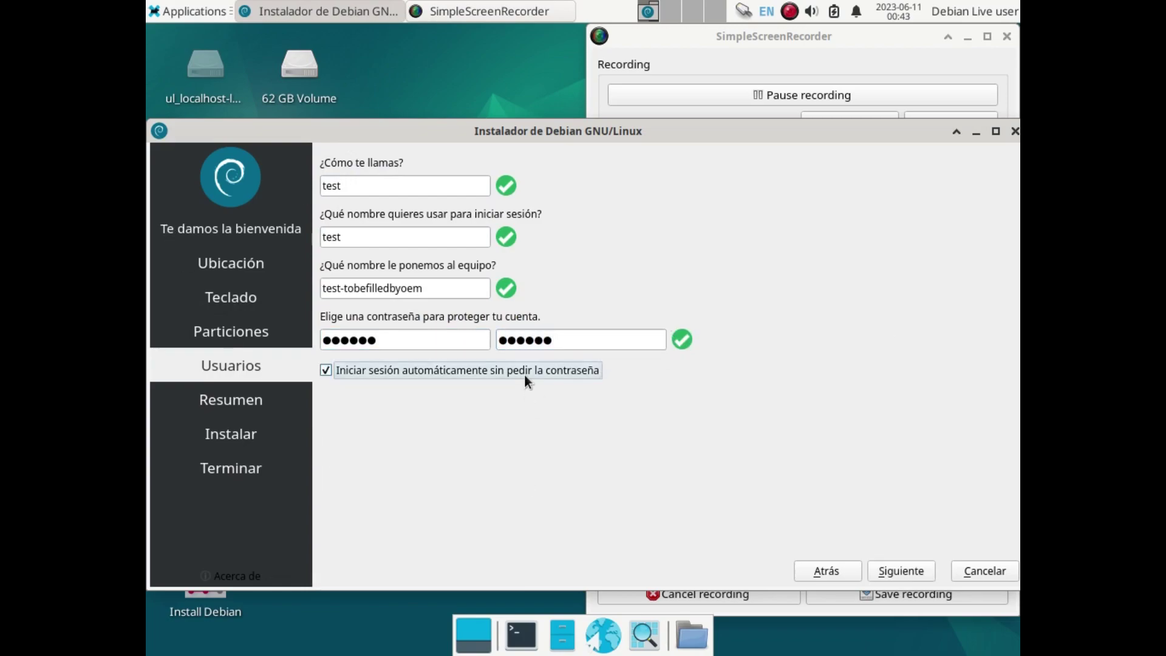
left_click(909, 571)
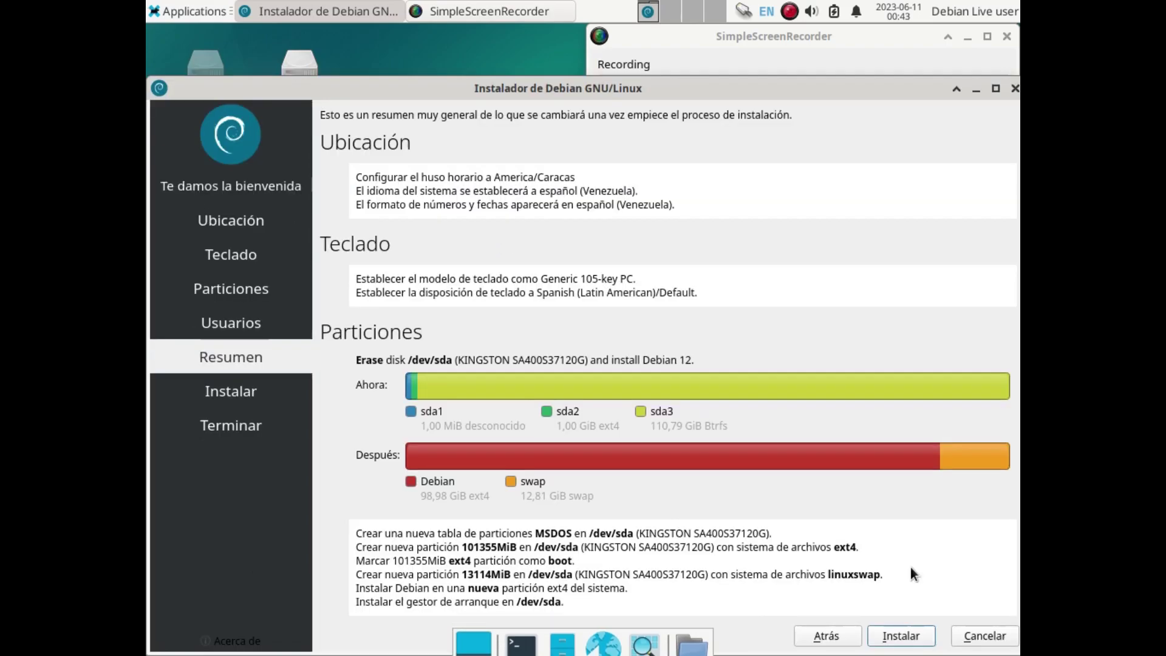
left_click(914, 634)
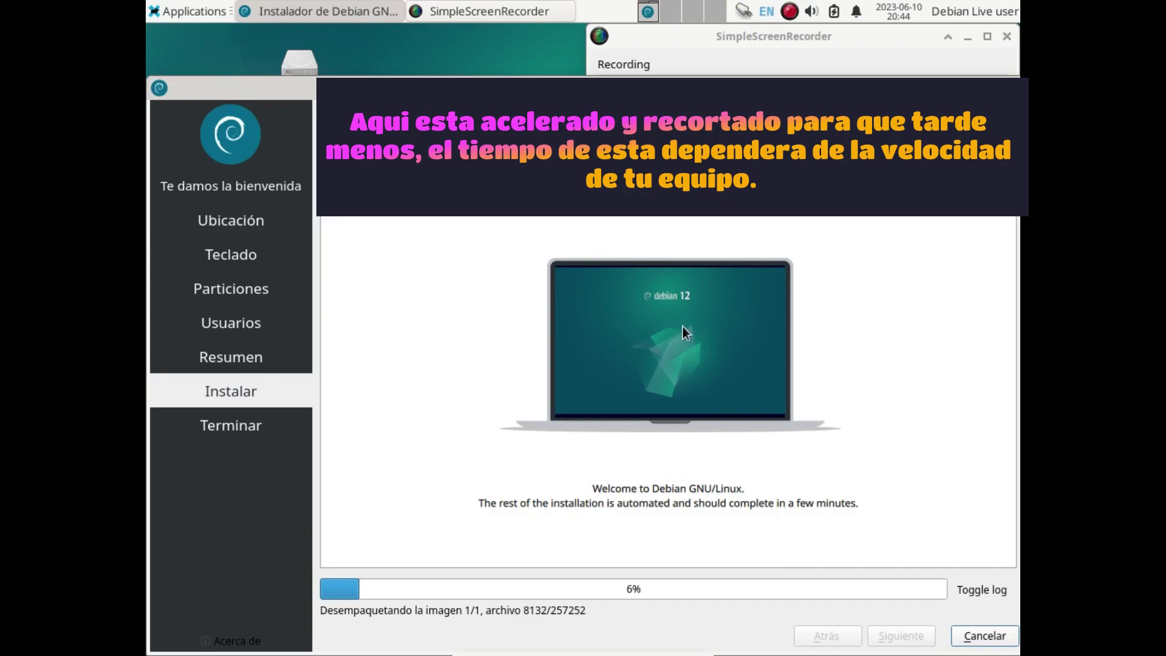
Step: Nudge the installer window slightly higher while the installation runs
left_click_drag(647, 86, 647, 57)
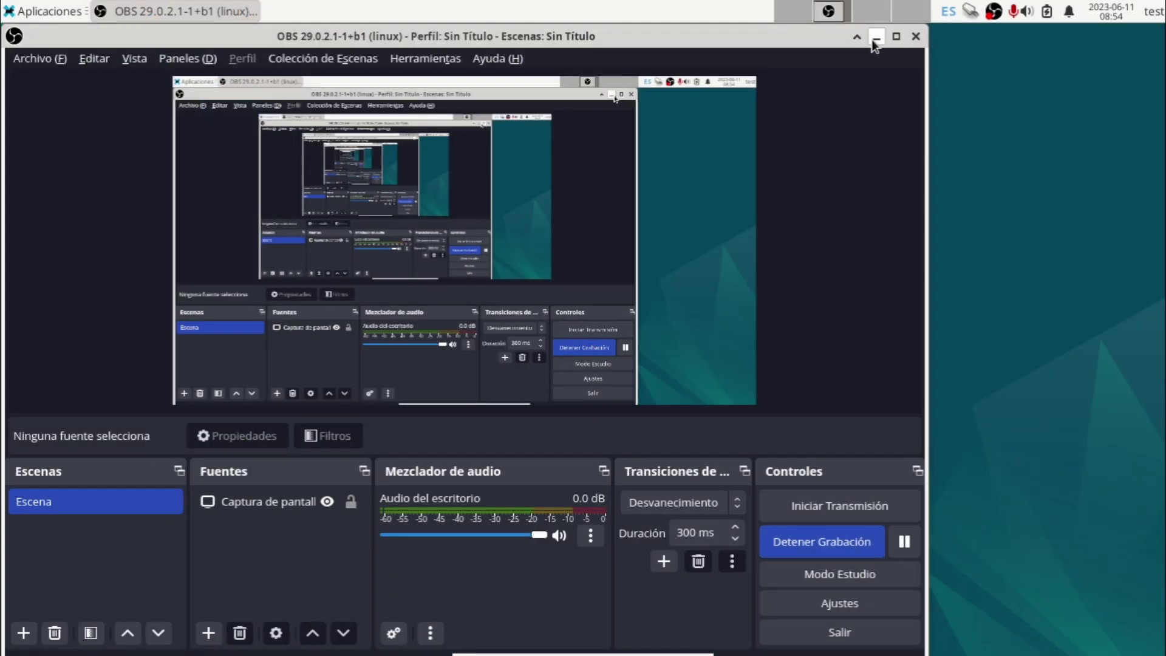
Step: Minimize OBS and launch Gestor de paquetes Synaptic, entering the account password to authenticate
left_click(793, 11)
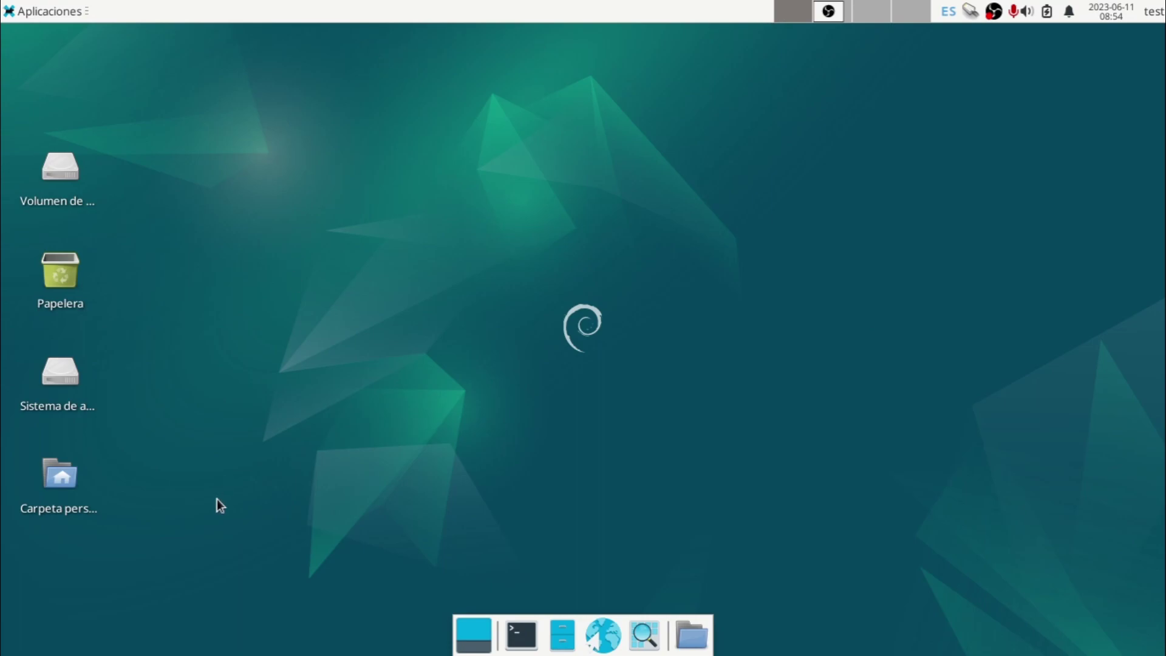
left_click(28, 9)
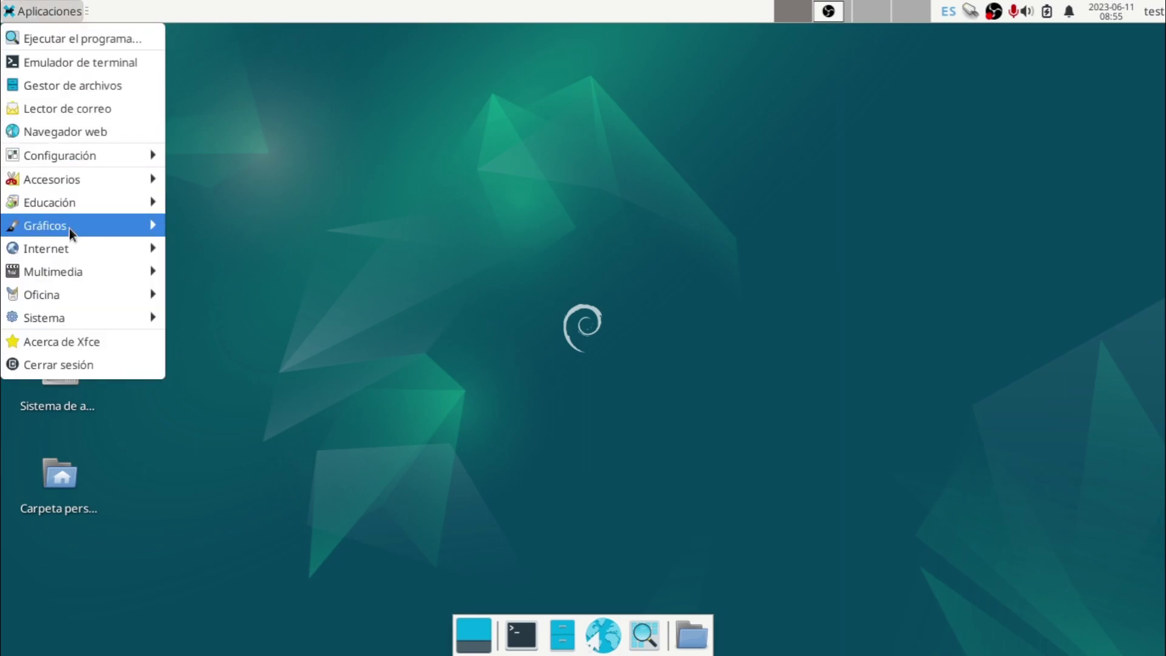
mouse_move(115, 281)
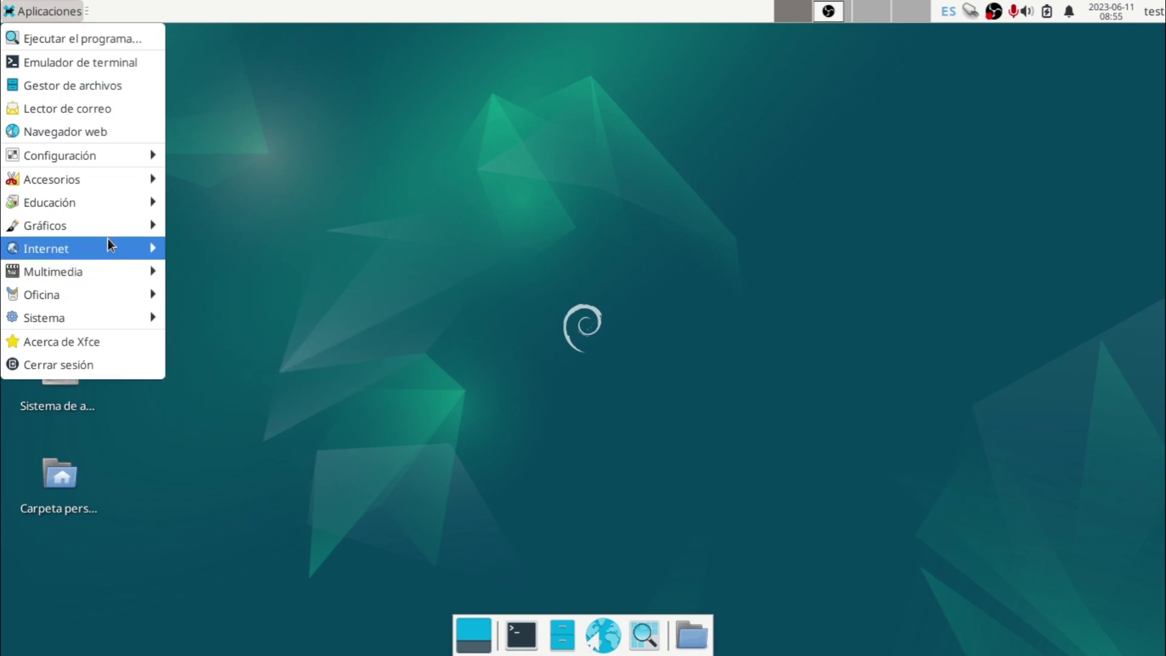
mouse_move(88, 315)
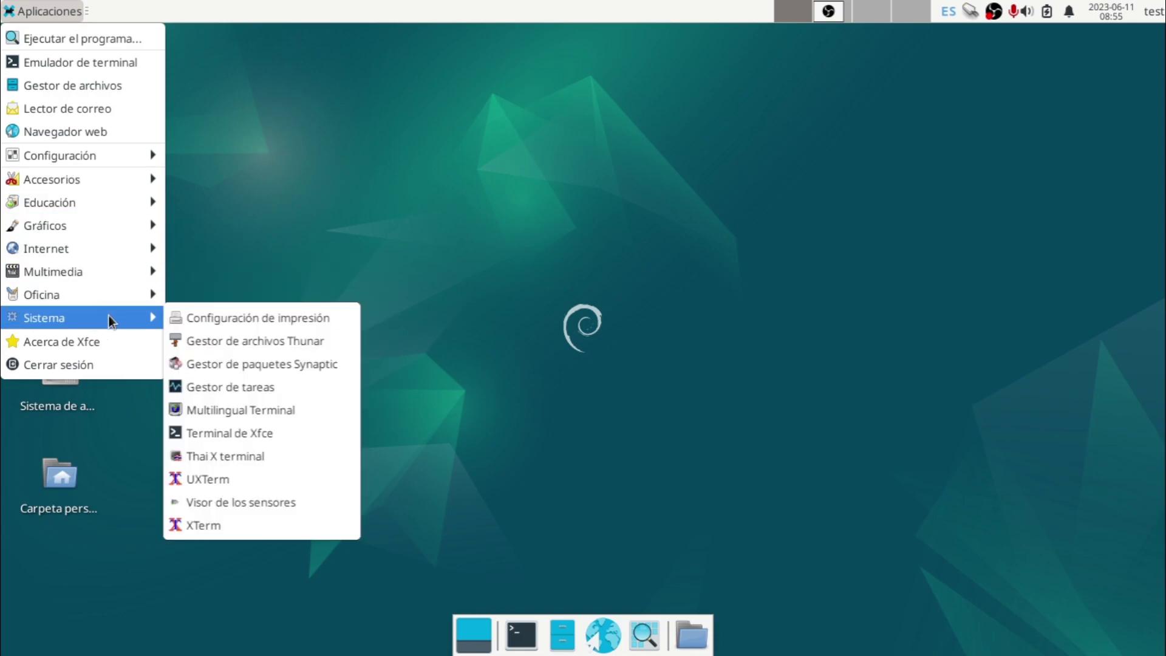
left_click(308, 367)
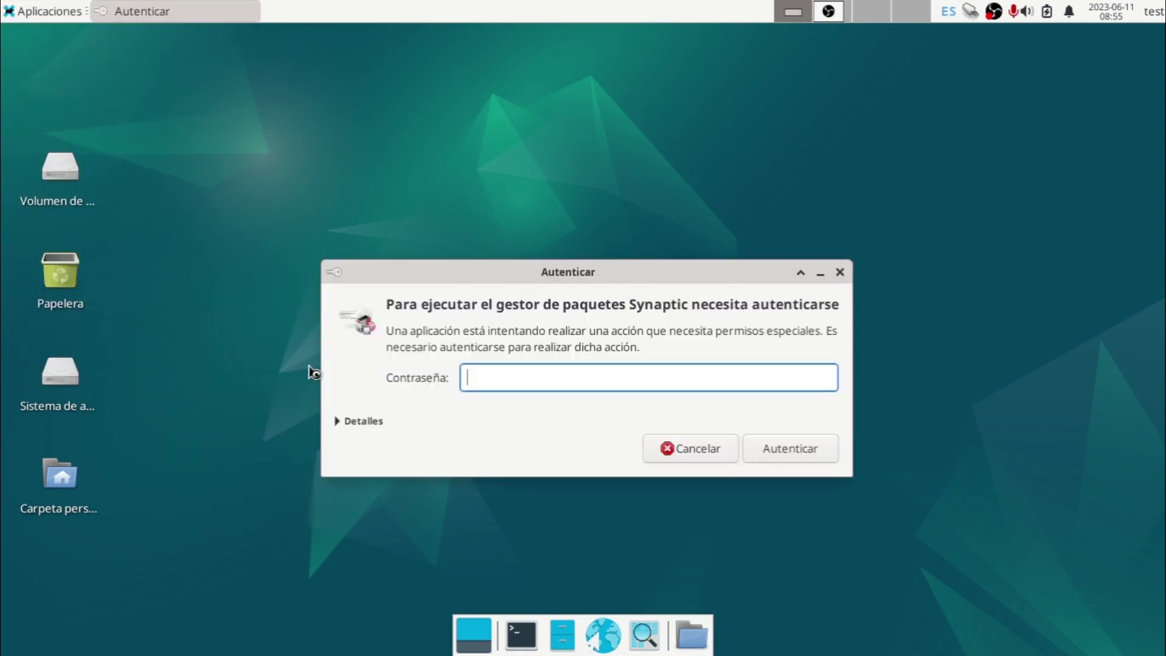
type("••••••")
Step: Authenticate Synaptic and mark neofetch for installation, accepting its dependencies
left_click(793, 448)
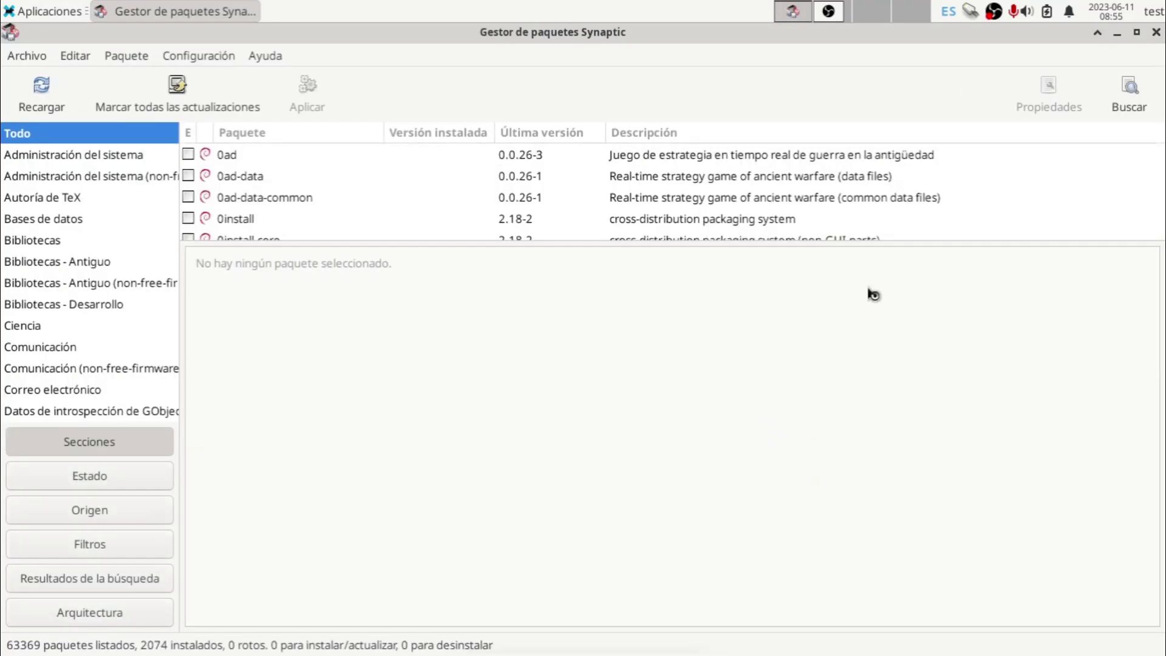
left_click(1124, 94)
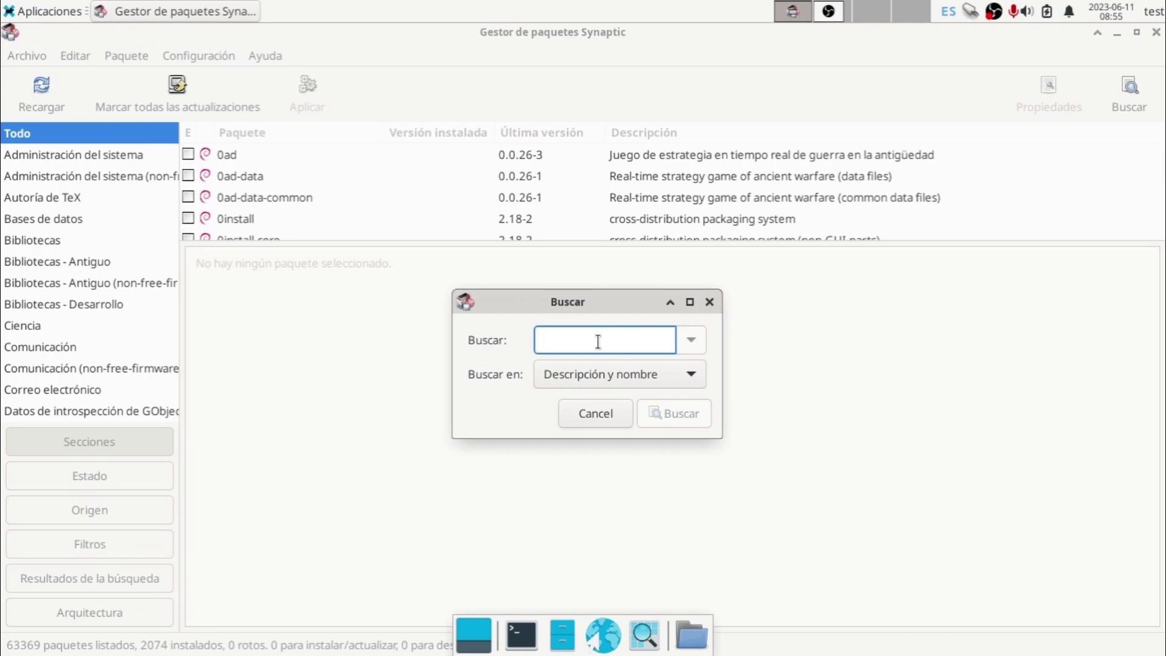
type("ne")
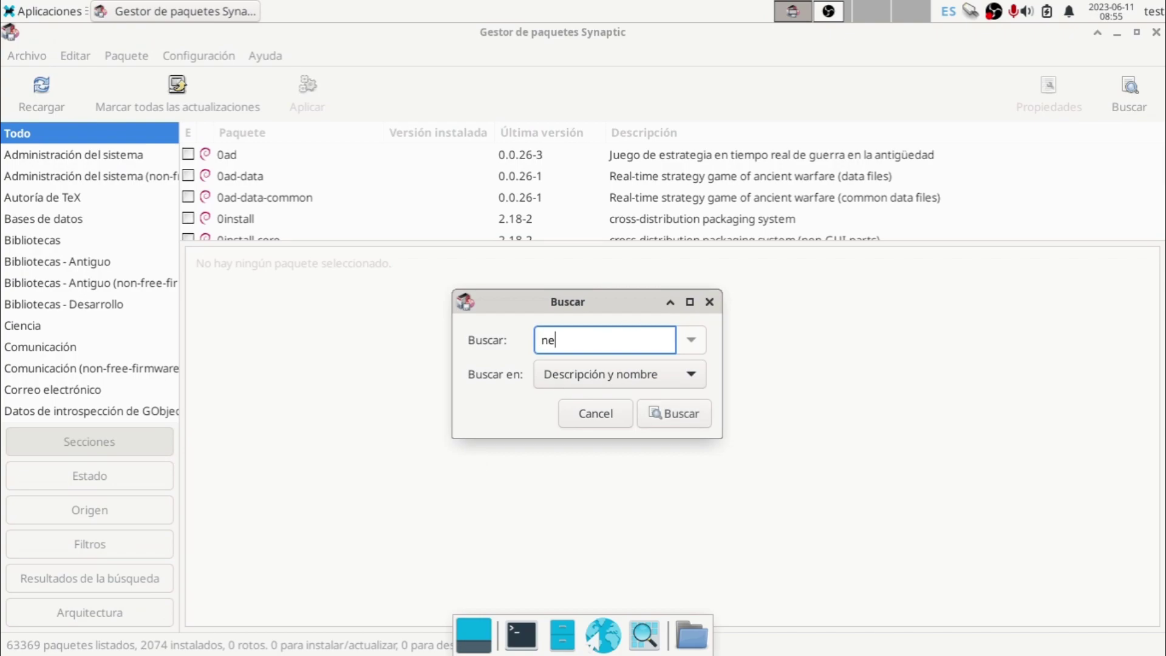
type("ofetch")
key("Return")
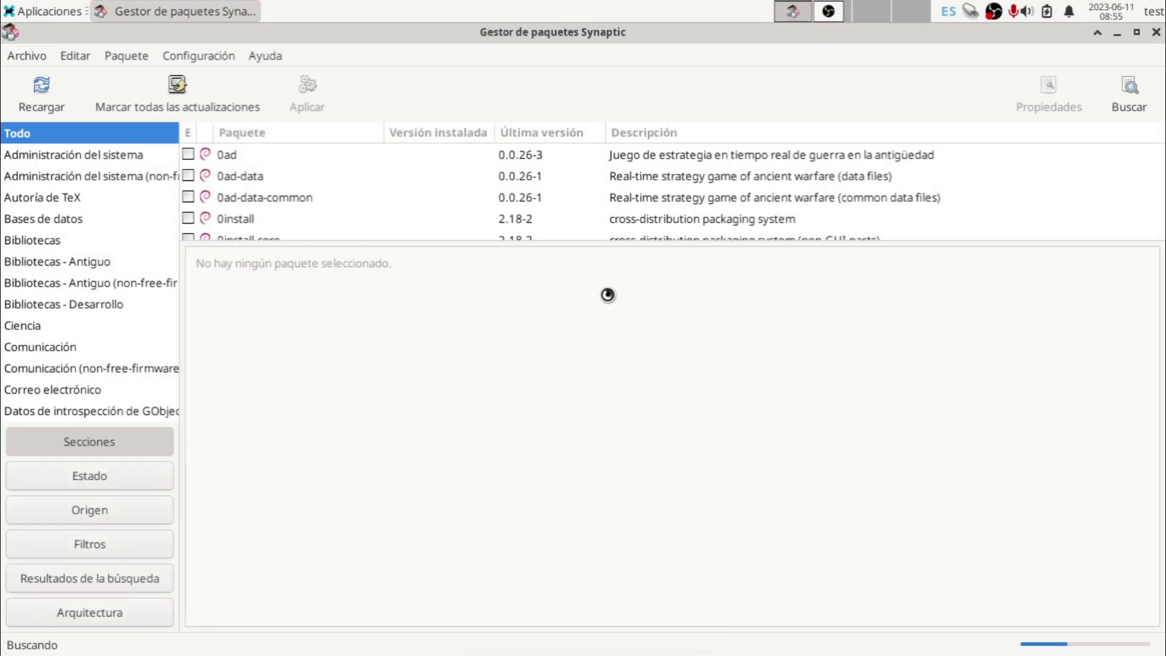
left_click(188, 156)
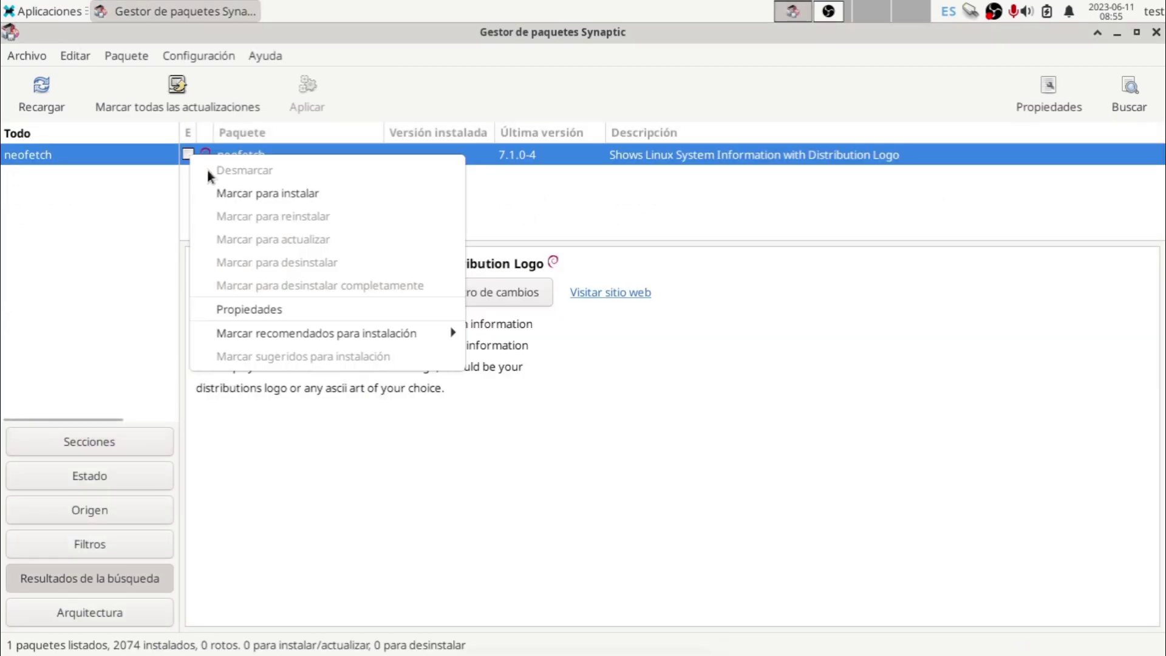
left_click(242, 192)
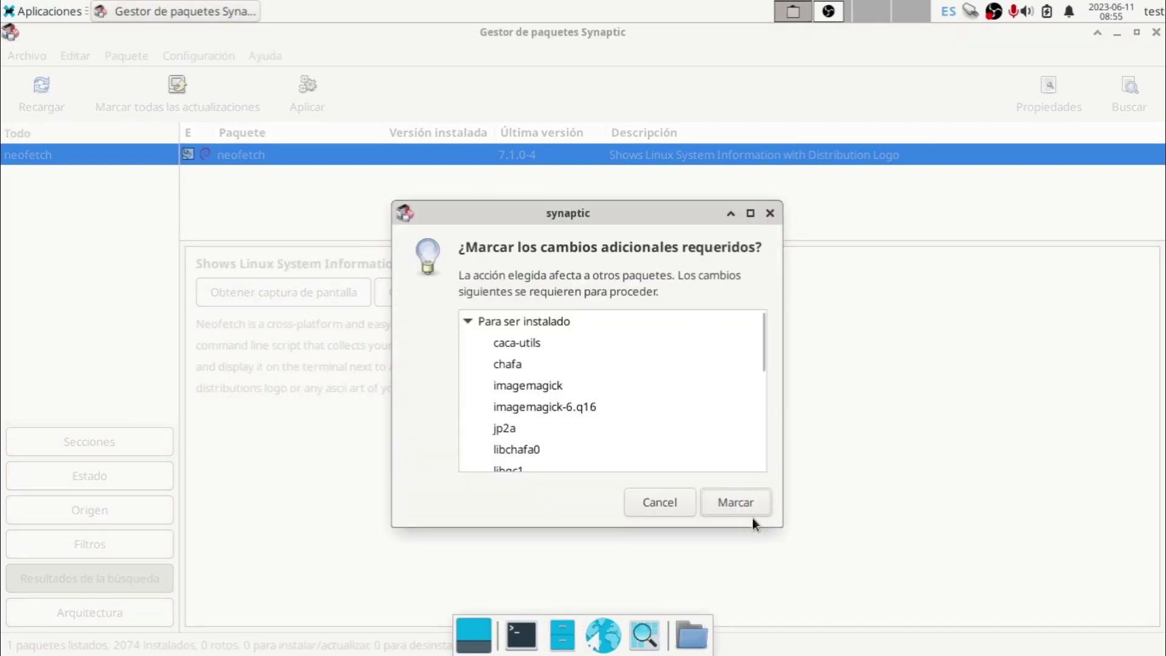
left_click(737, 507)
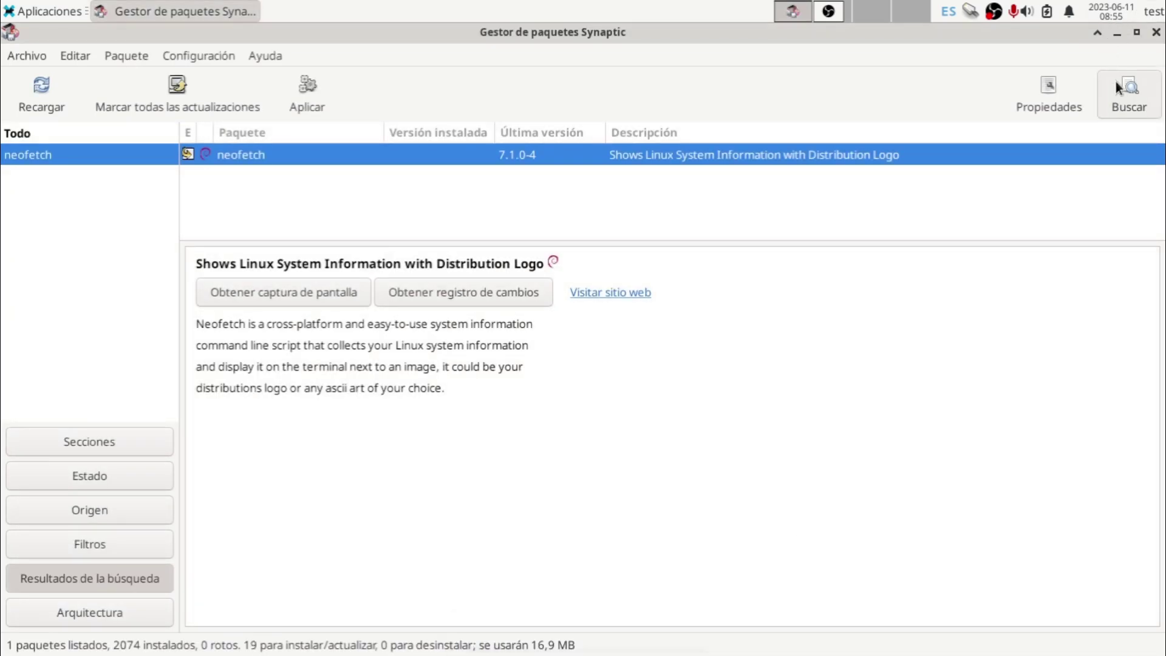
Step: Search for and mark btop for installation, then apply the marked changes
left_click(1116, 81)
double_click(611, 341)
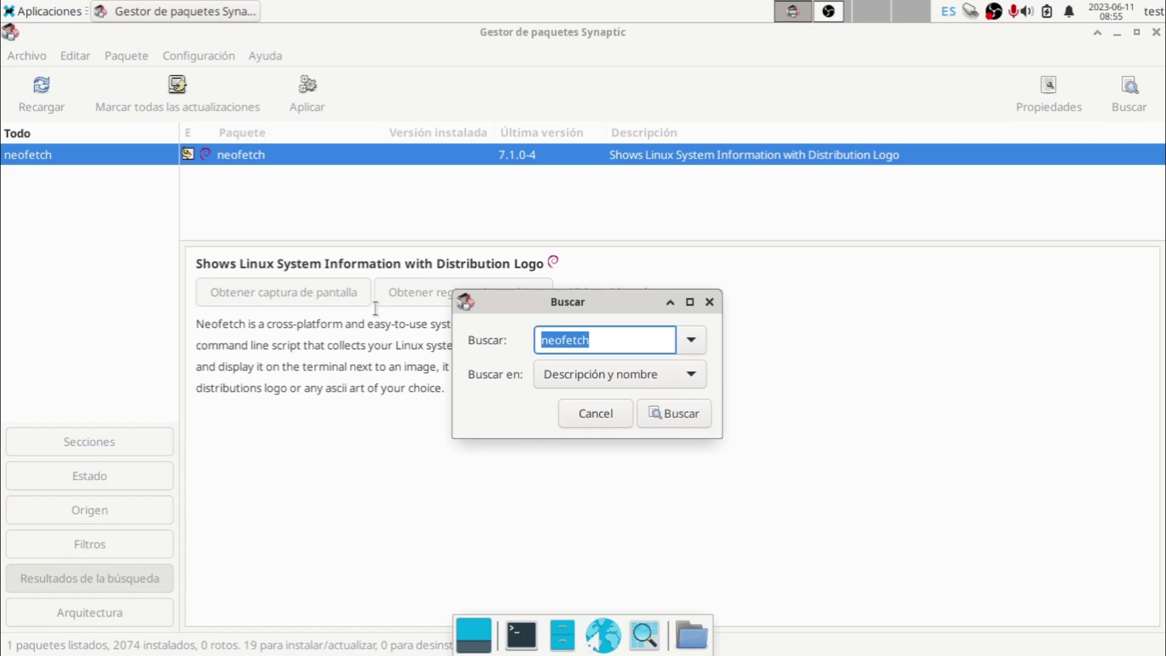
type("teleg")
key("Return")
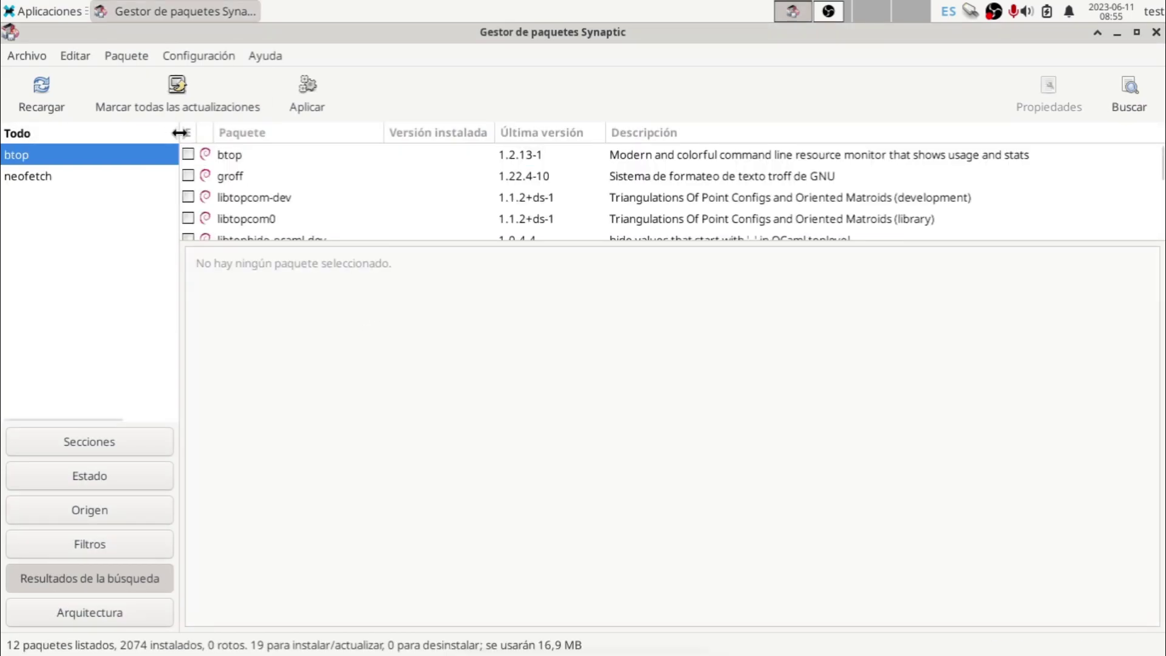
left_click(188, 154)
left_click(243, 190)
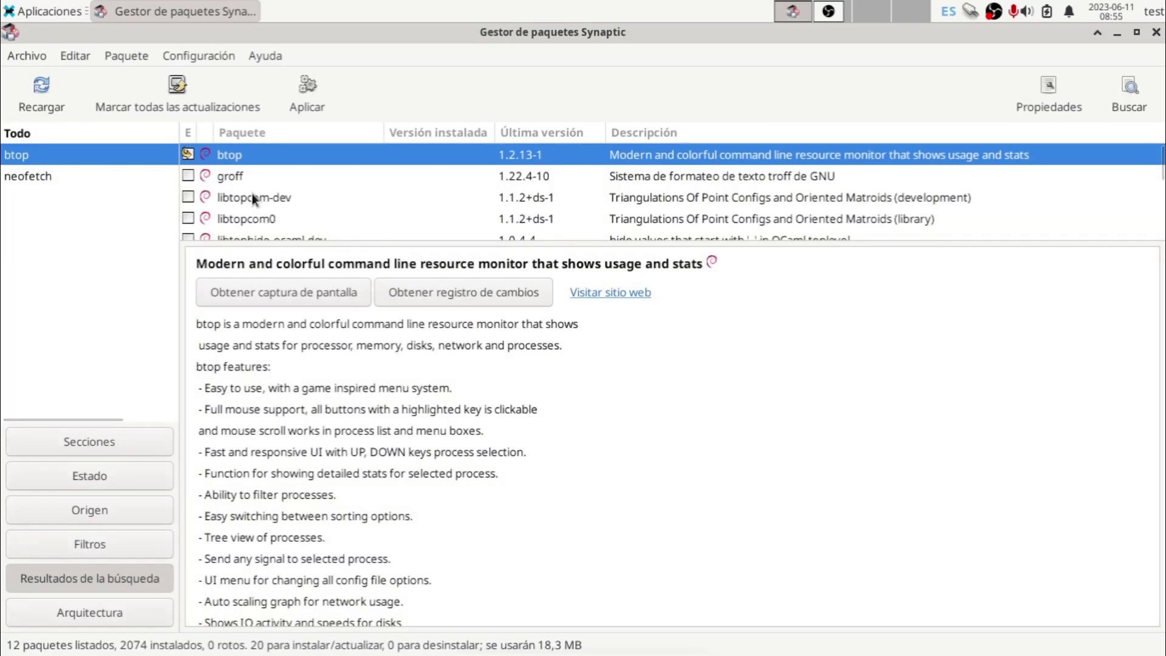
left_click(311, 90)
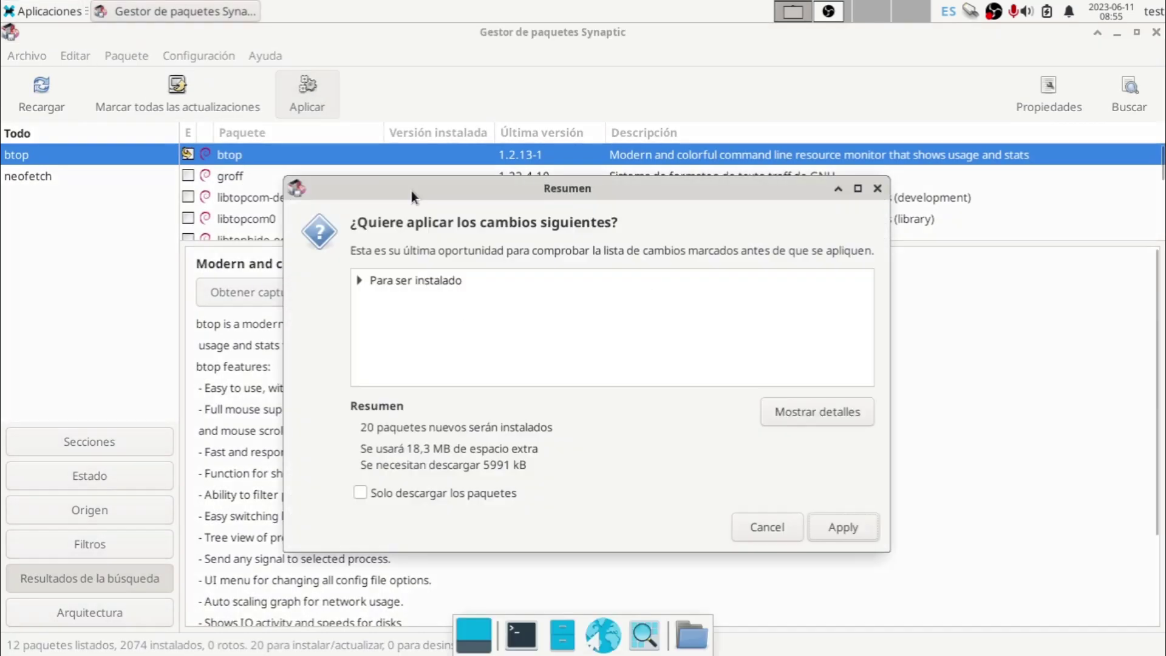
Step: Confirm the 20-package install, show individual download files, and switch to an empty workspace
left_click(845, 532)
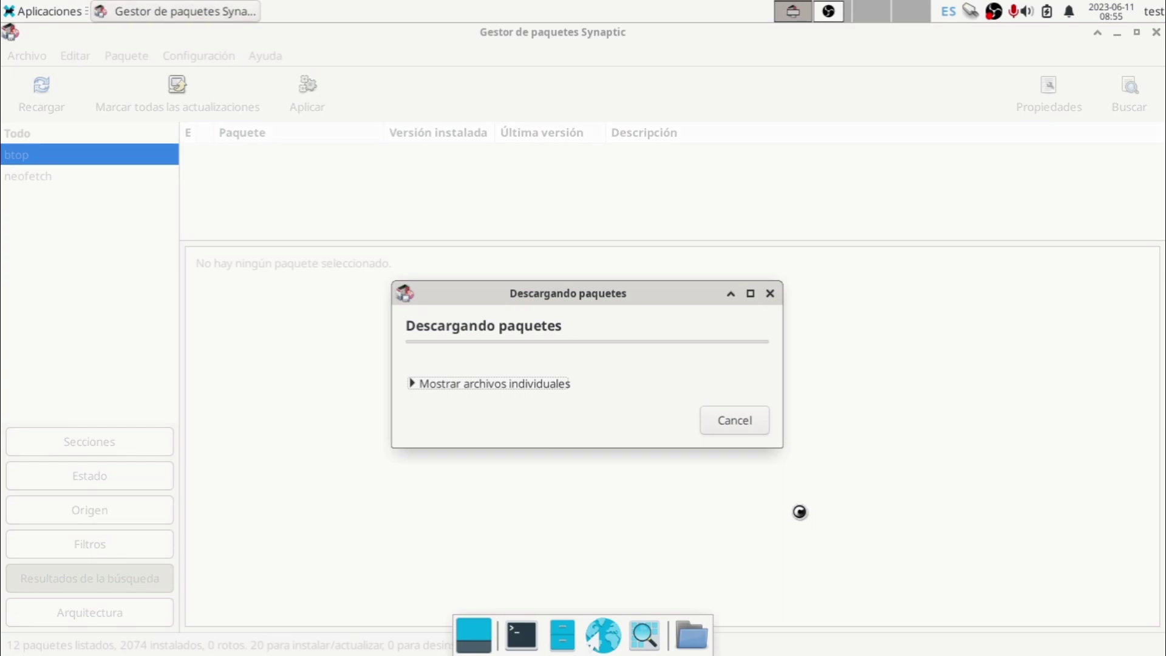
left_click(421, 385)
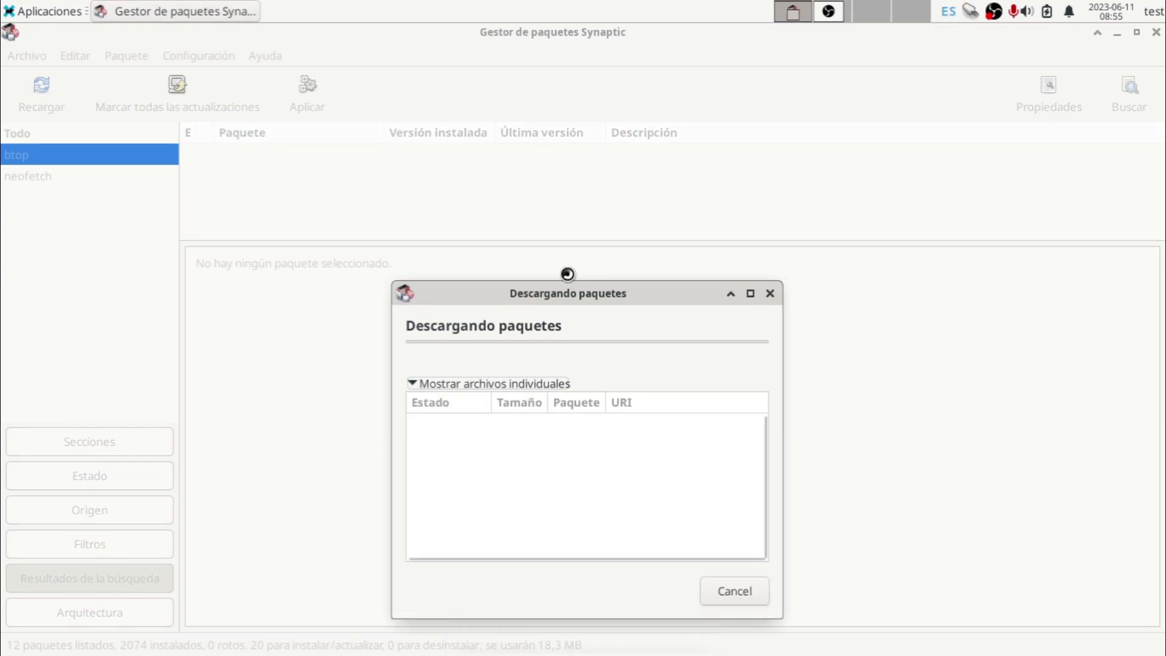
left_click_drag(547, 295, 510, 178)
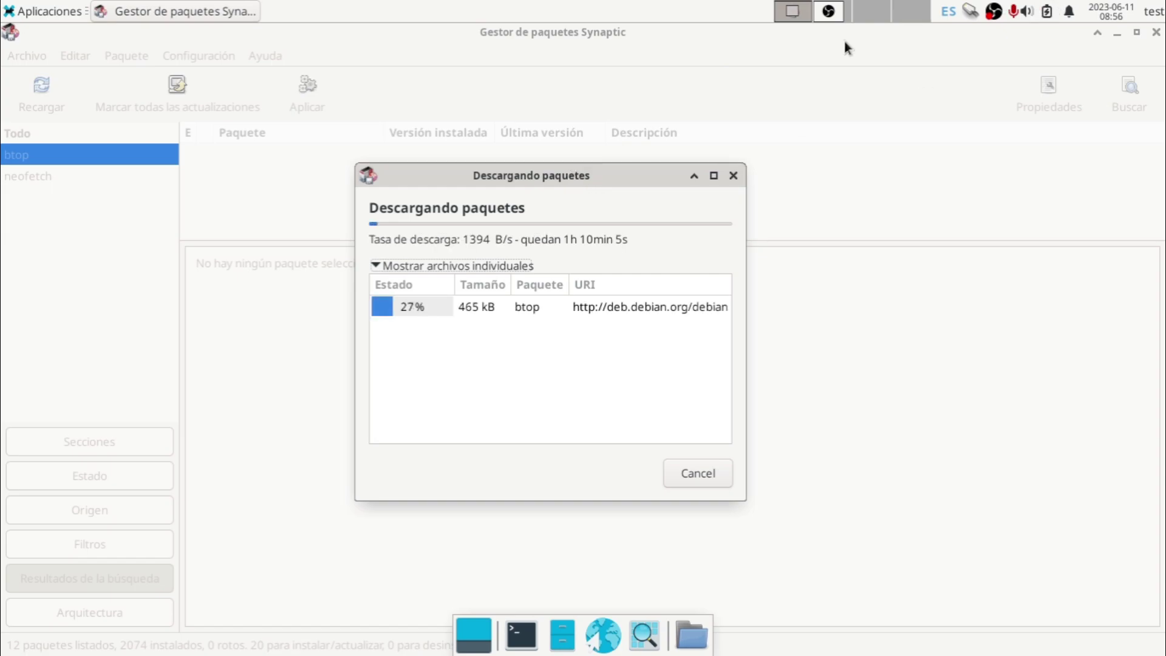
left_click(873, 8)
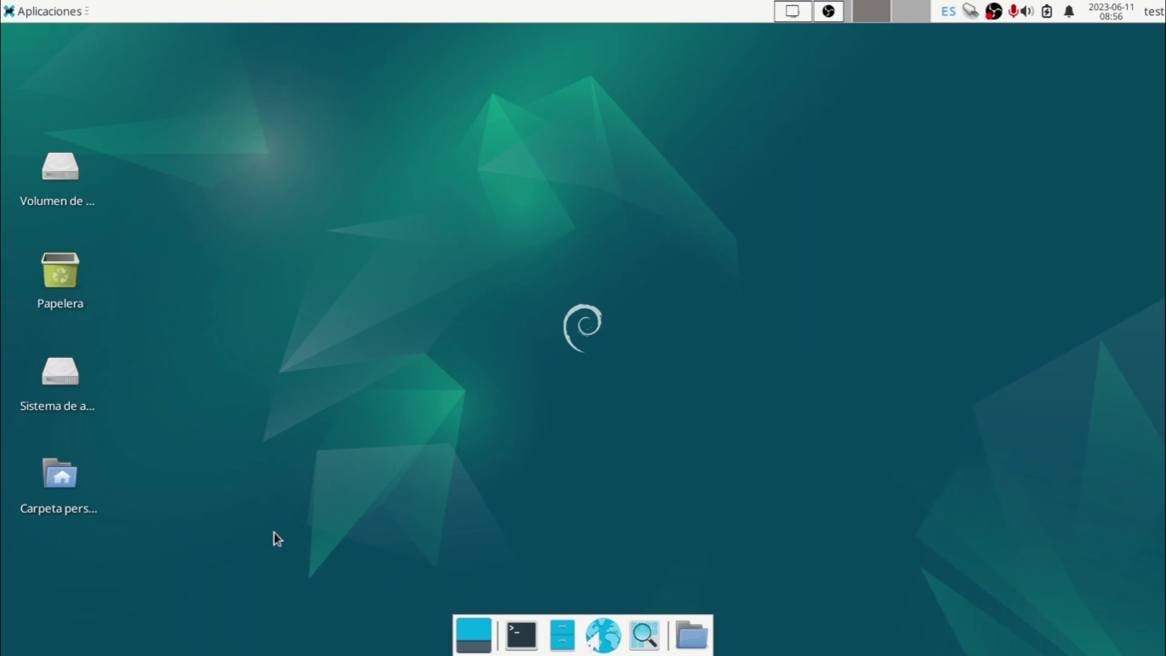
Step: Open Panel Preferences and add Menú Whisker to the top panel
right_click(36, 14)
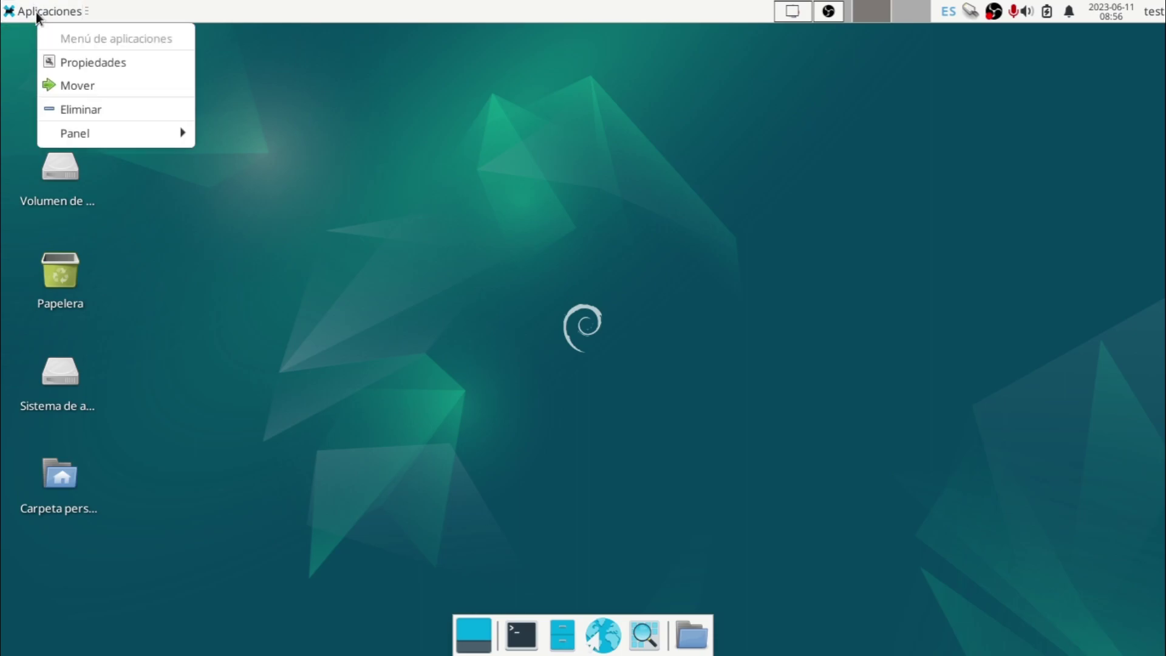
left_click(238, 11)
right_click(155, 10)
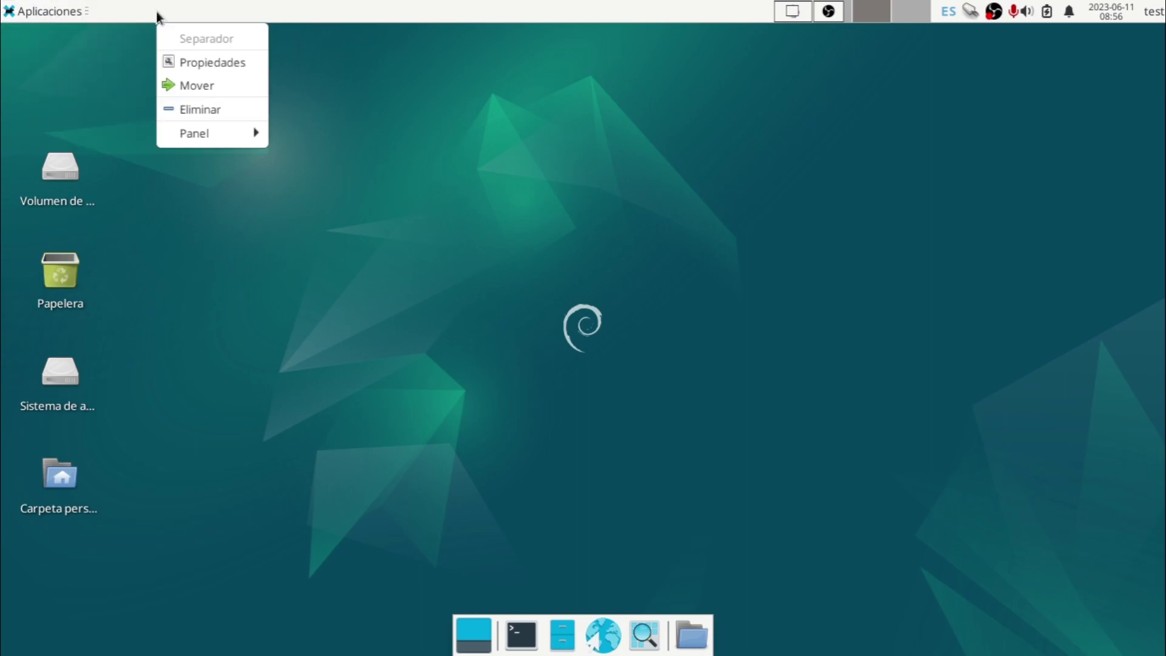
mouse_move(217, 133)
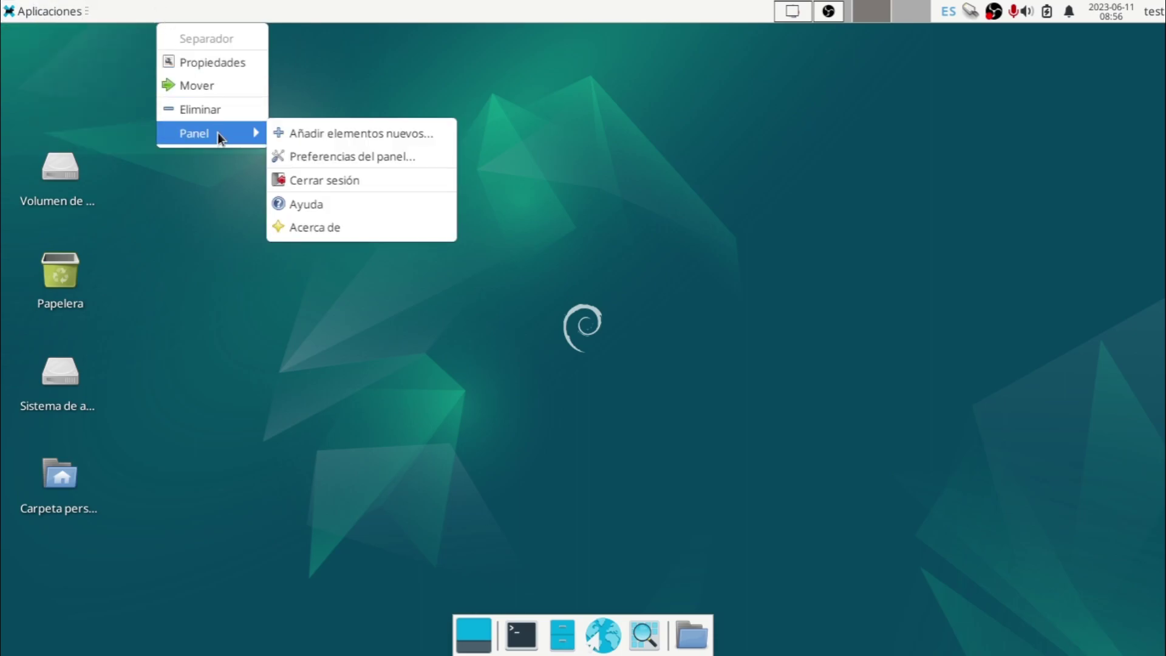
left_click(310, 153)
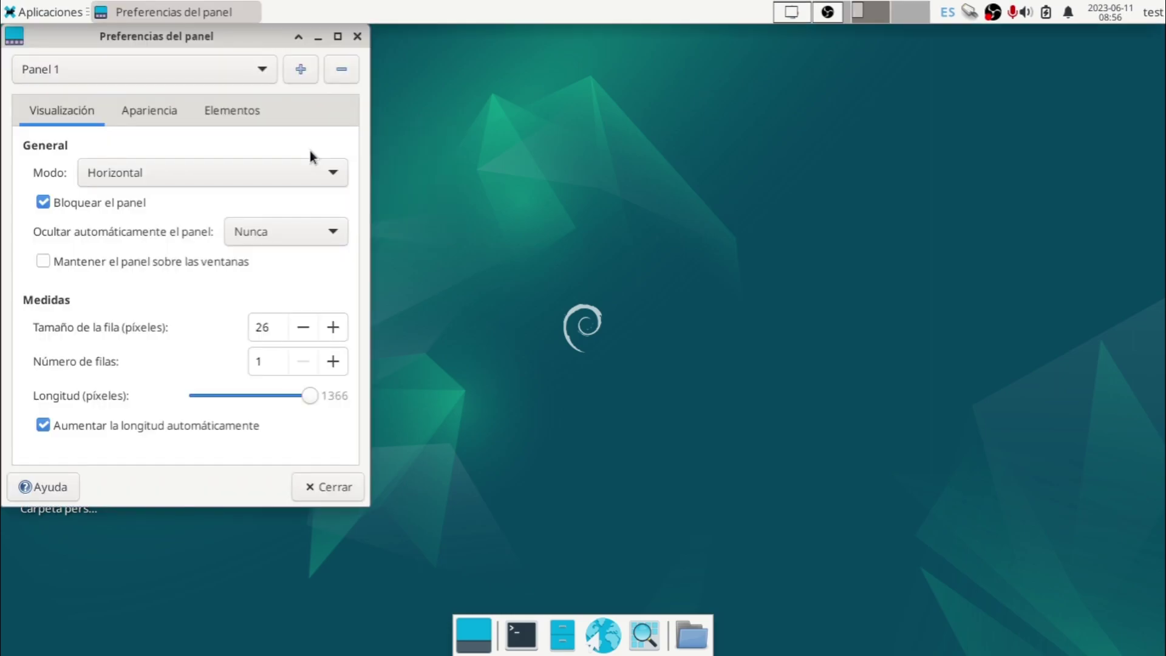
left_click(220, 110)
scroll(180, 300, "down", 1)
scroll(174, 292, "up", 1)
left_click(64, 438)
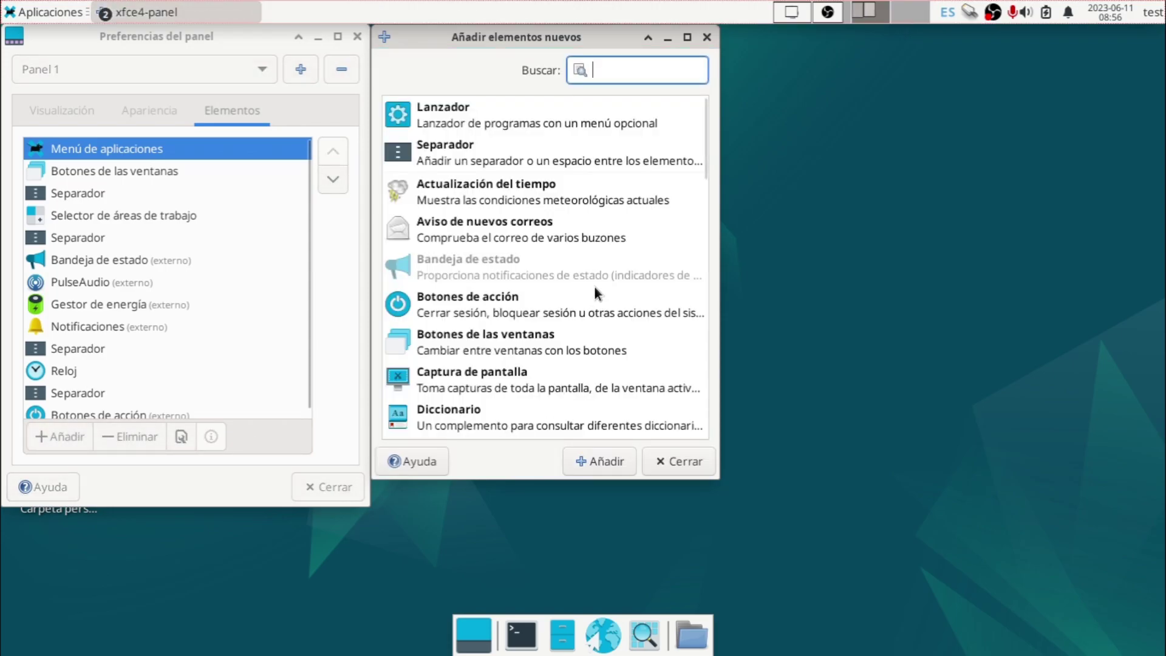
scroll(582, 234, "down", 1)
scroll(581, 234, "down", 7)
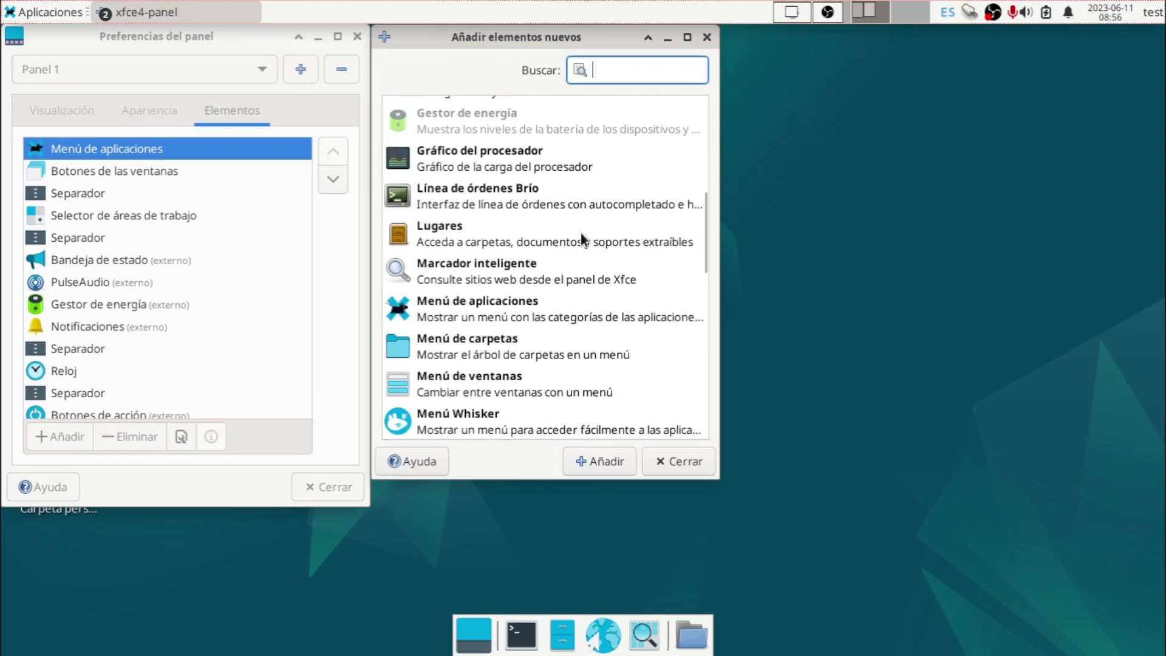
scroll(581, 233, "down", 1)
left_click(446, 368)
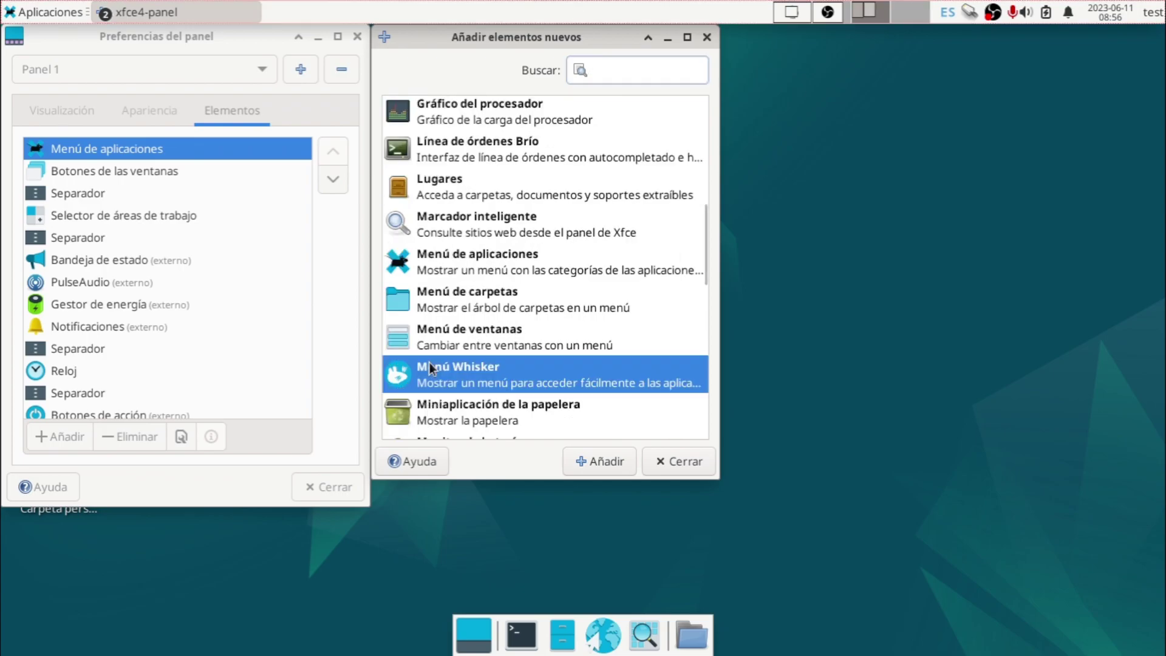
left_click(598, 461)
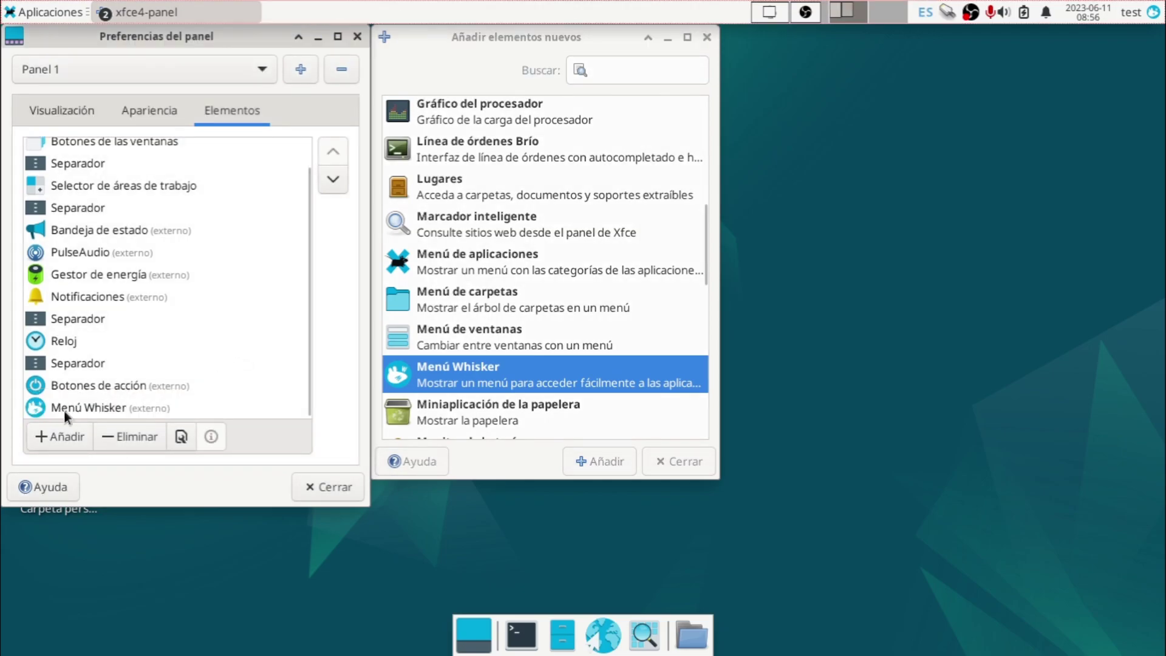
Step: Move Menú Whisker to the first position in the panel's item list
left_click(67, 409)
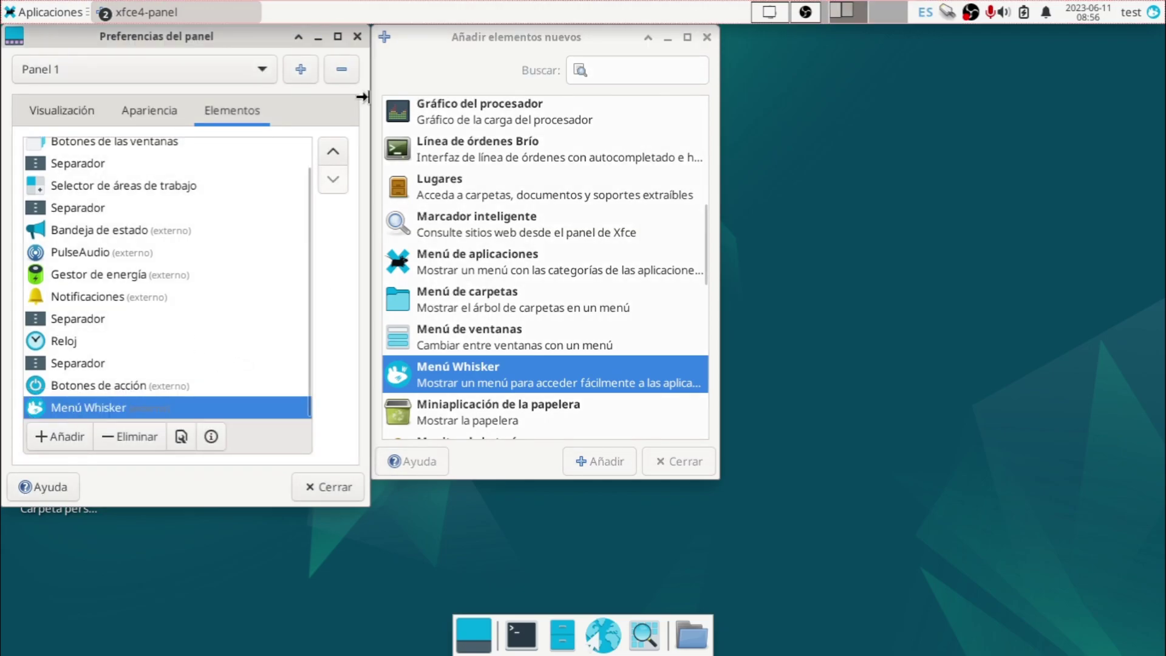
left_click(332, 152)
left_click(333, 152)
left_click(333, 151)
left_click(332, 151)
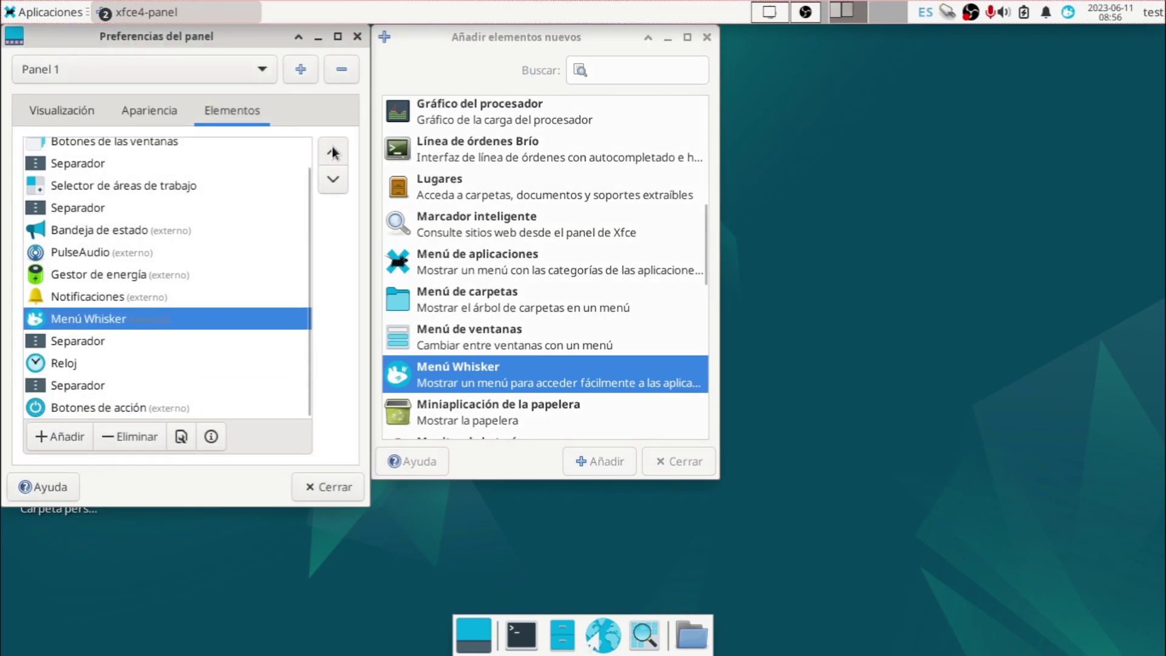
left_click(333, 152)
left_click(333, 151)
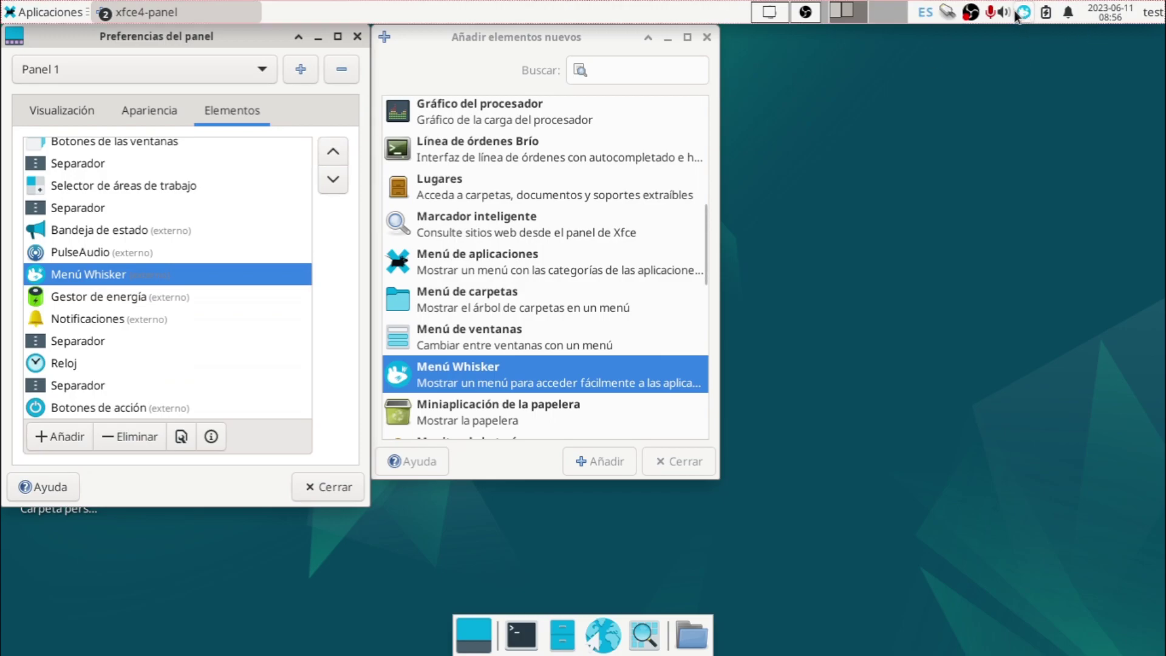
left_click(332, 152)
left_click(333, 151)
left_click(333, 152)
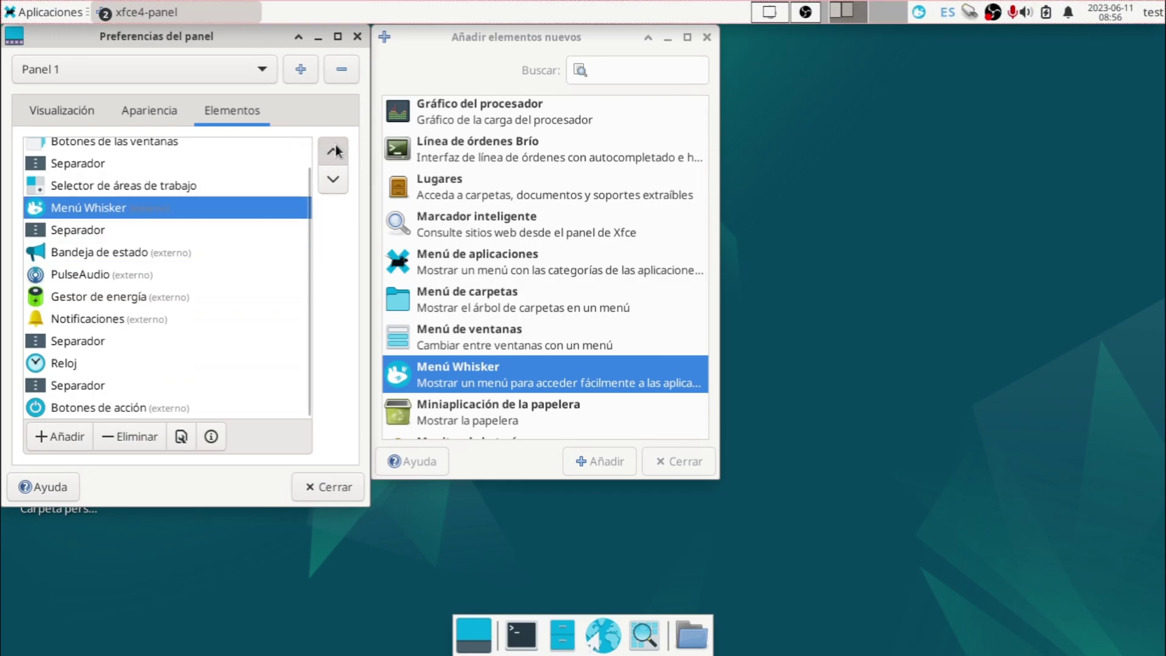
left_click(332, 152)
left_click(332, 152)
left_click(337, 151)
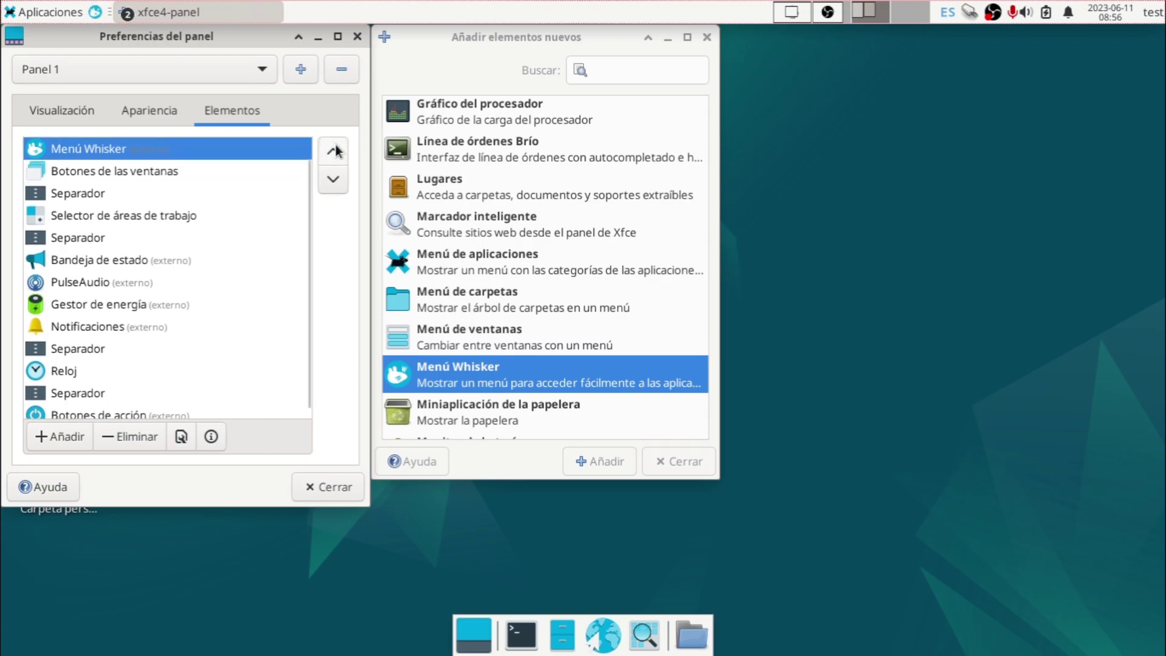
left_click(337, 152)
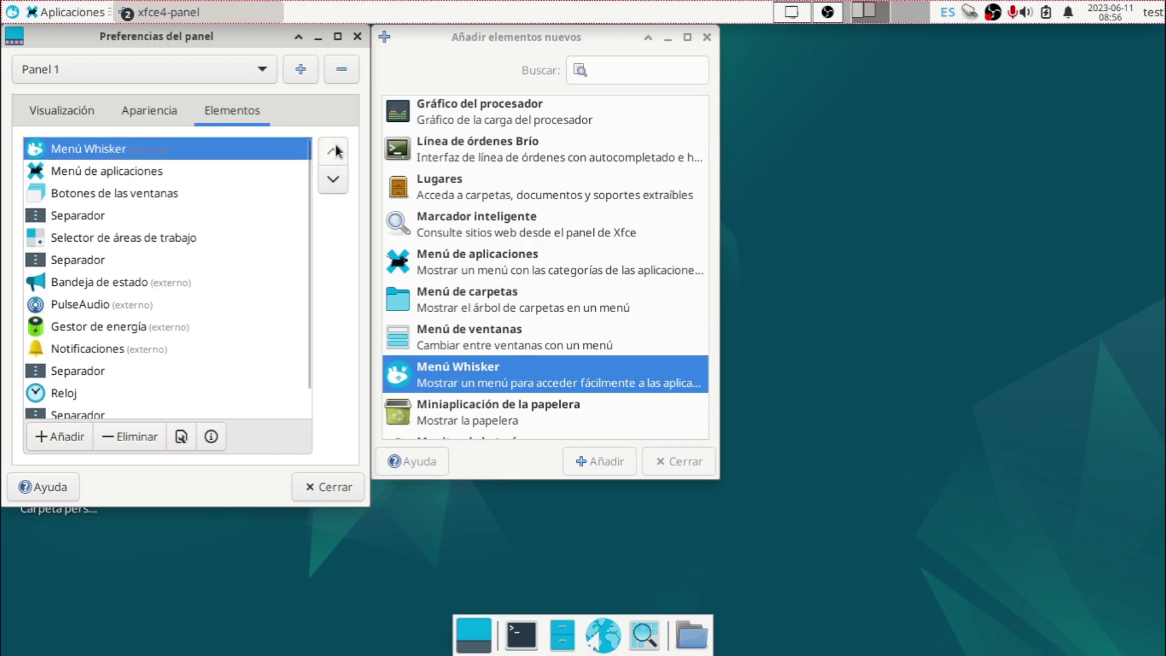
Step: Delete Menú de aplicaciones from the panel and close the preferences windows
left_click(150, 170)
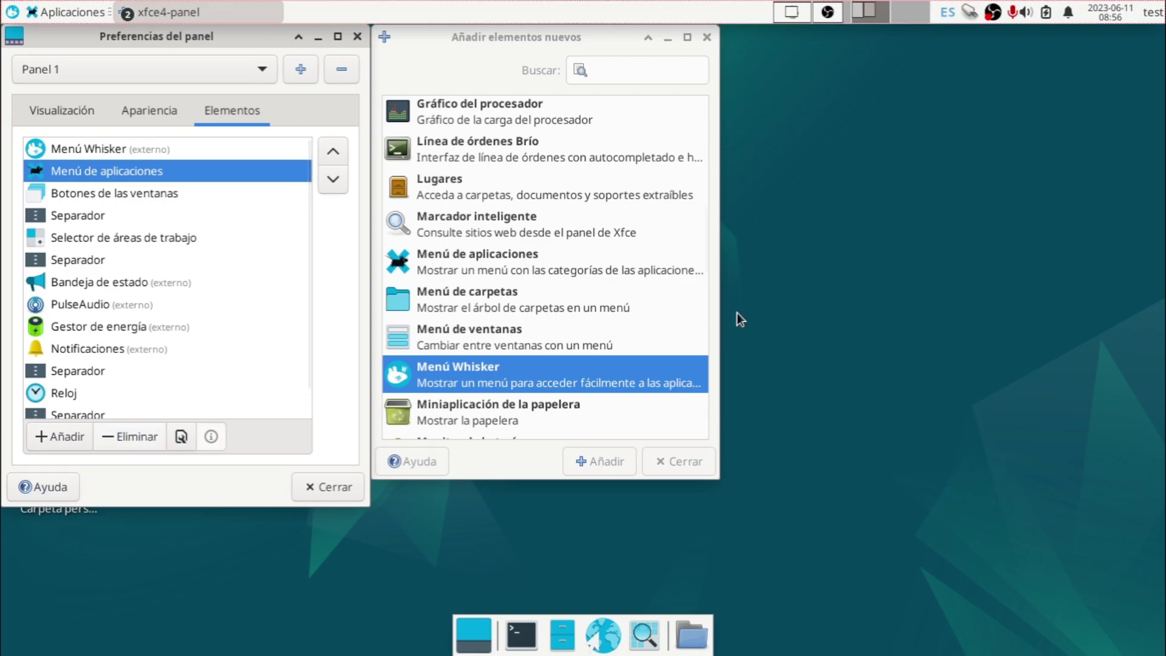
left_click(130, 436)
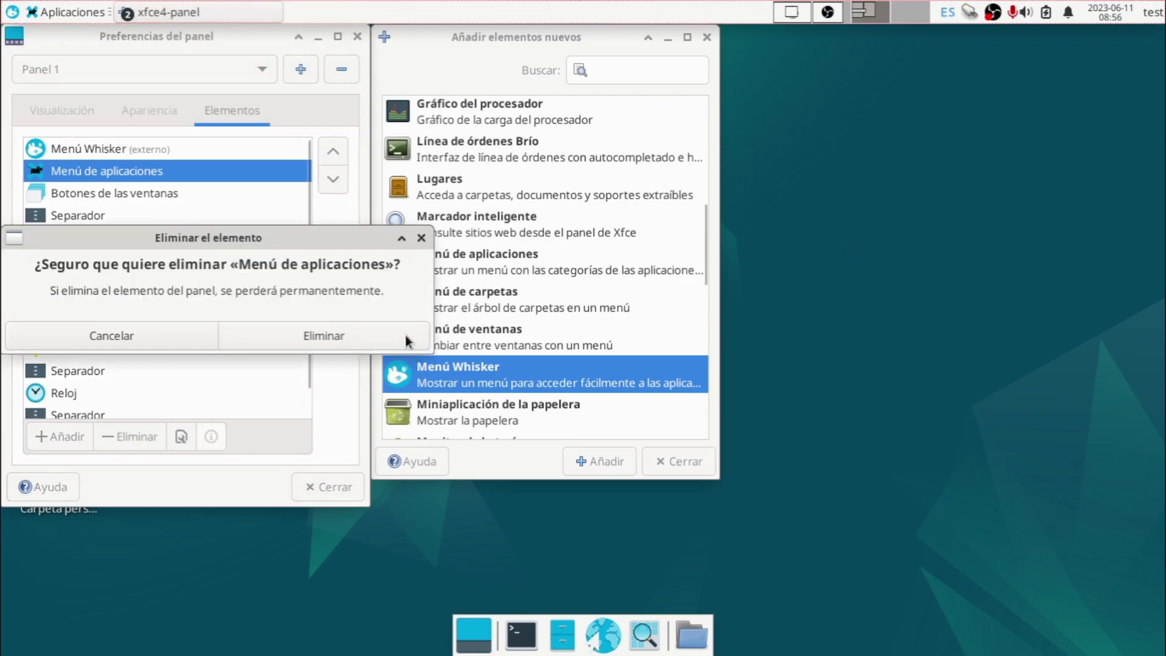
left_click(403, 335)
left_click(705, 37)
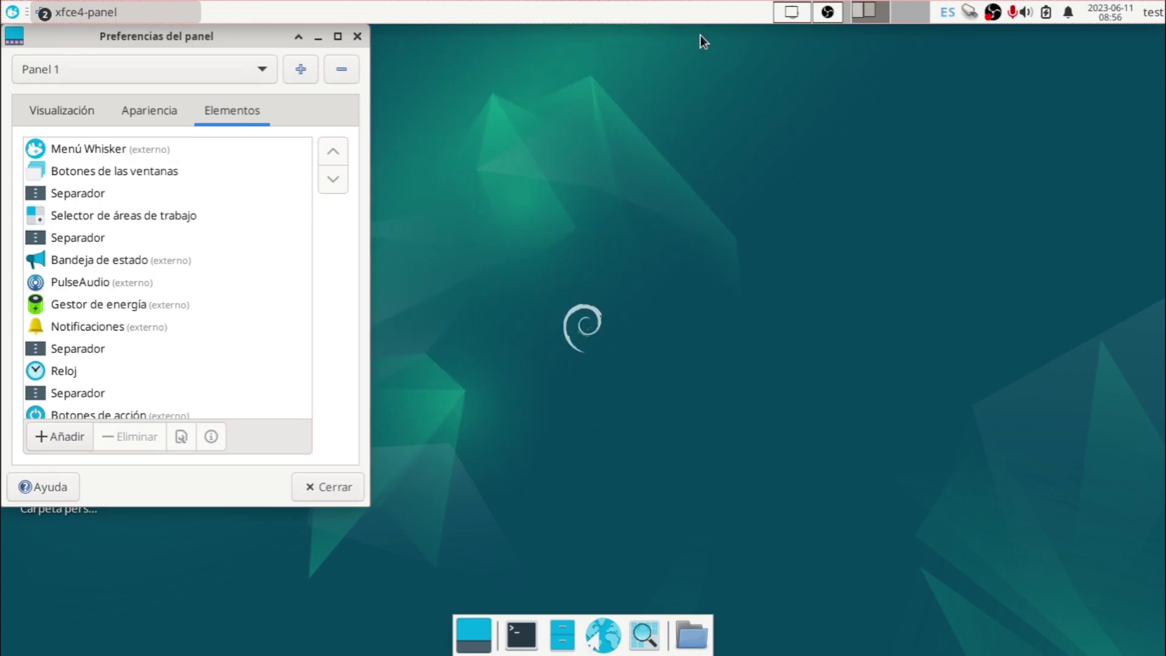
left_click(325, 489)
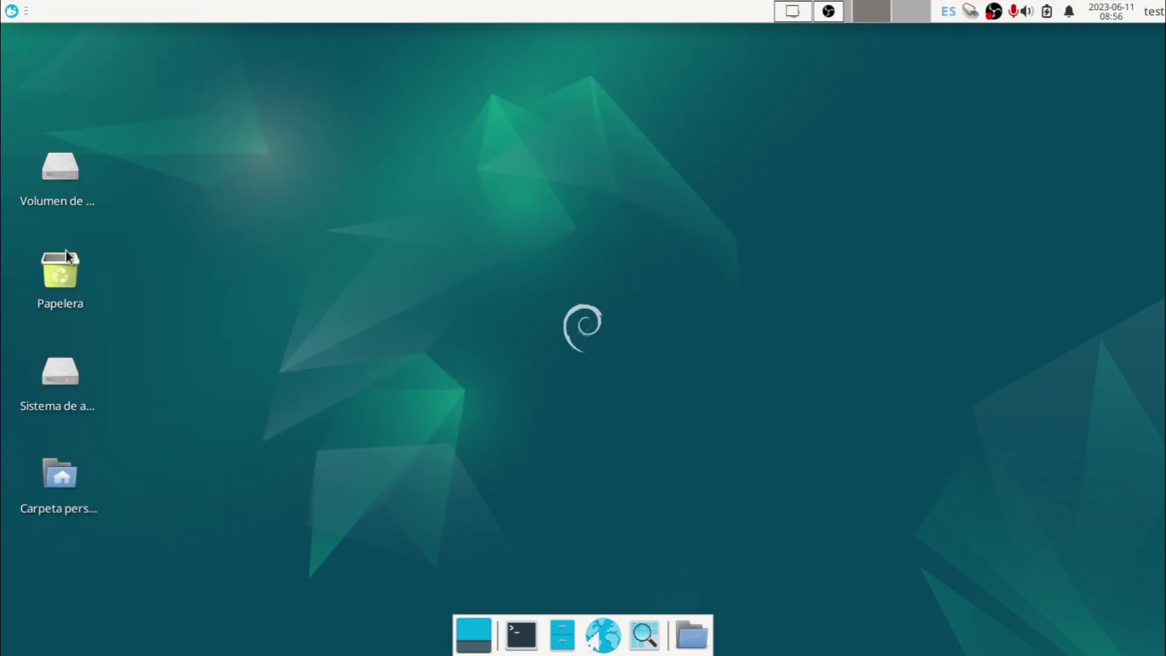
Step: Try the new Whisker menu, check the Synaptic download, then move to an empty workspace
left_click(10, 11)
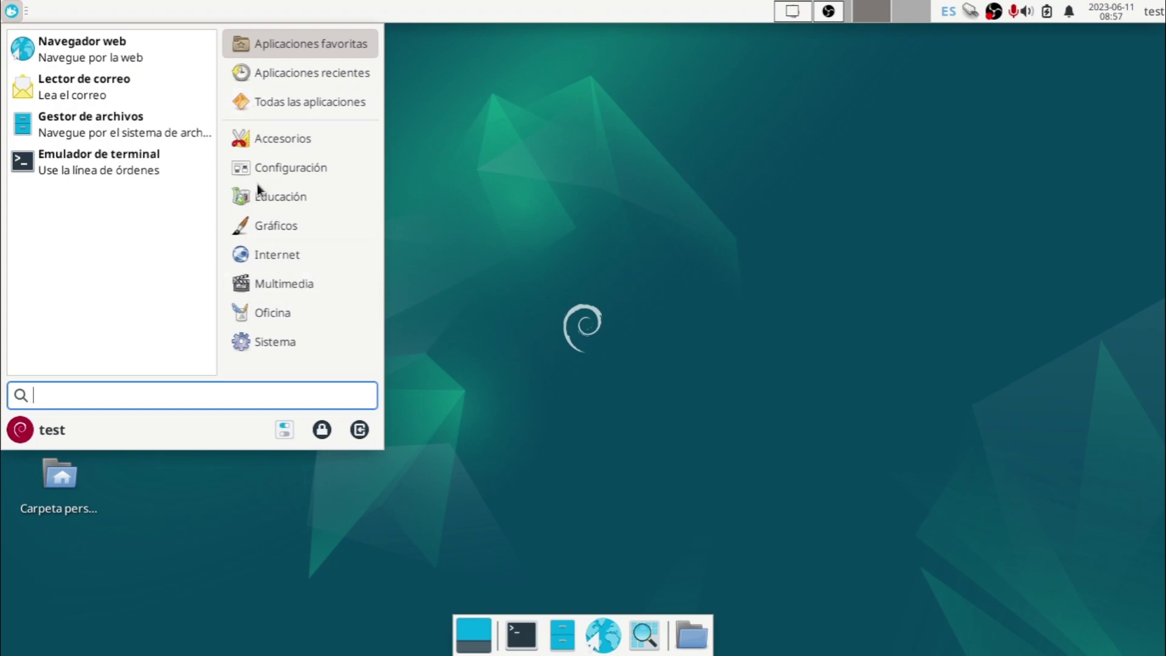
left_click(788, 15)
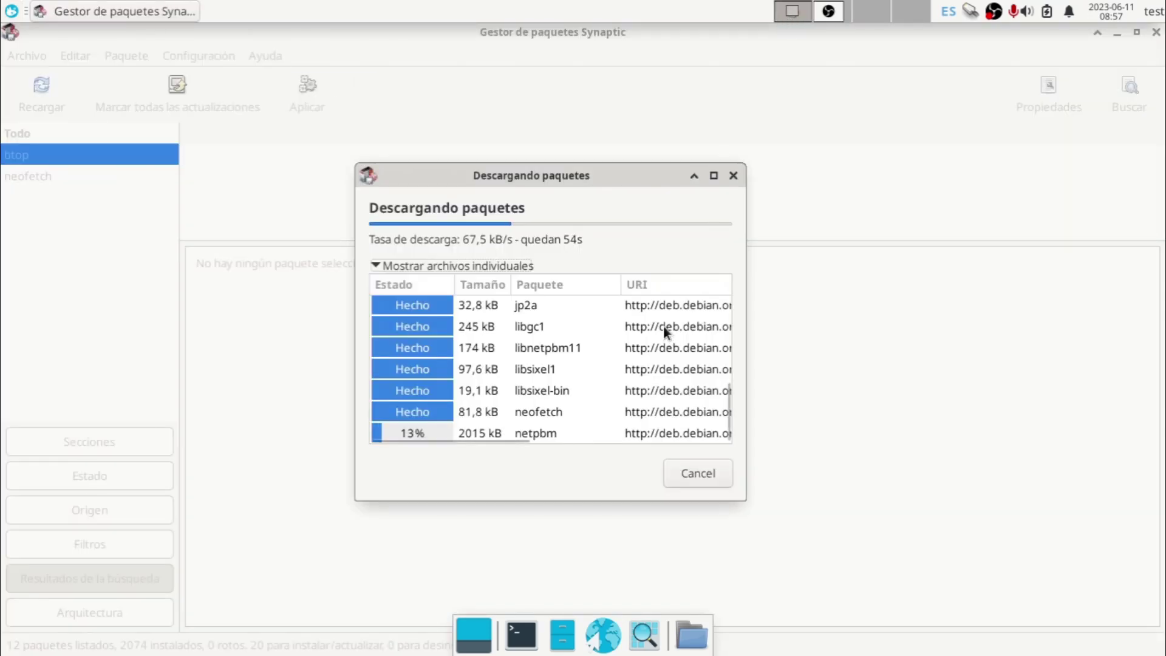
scroll(653, 311, "up", 3)
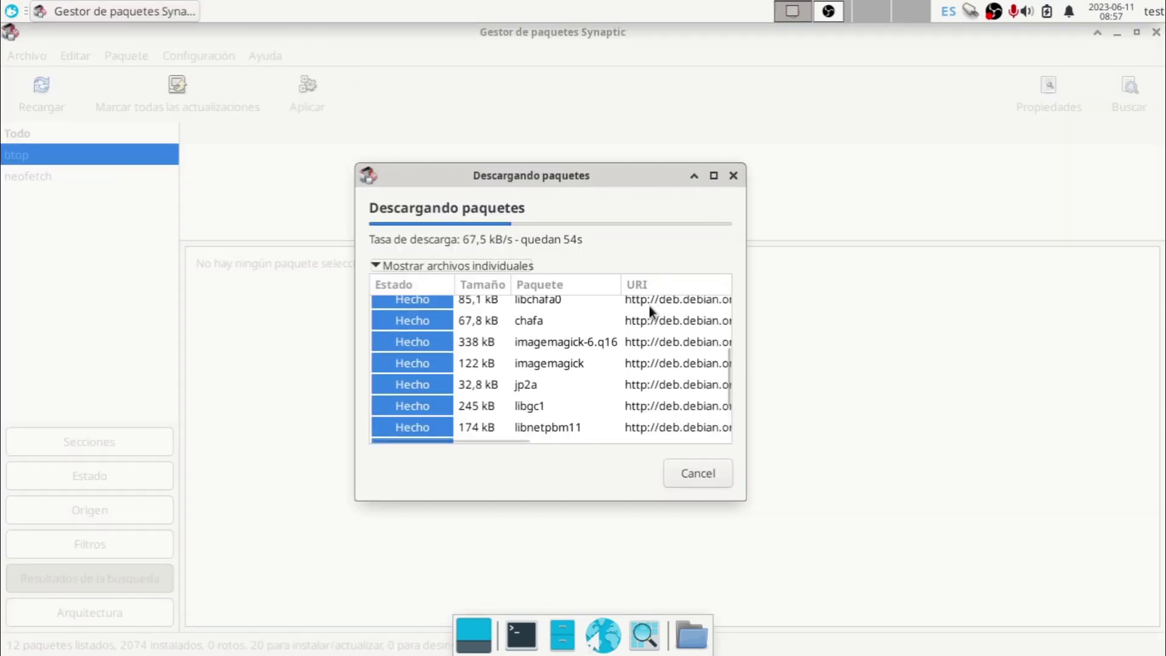
left_click(859, 16)
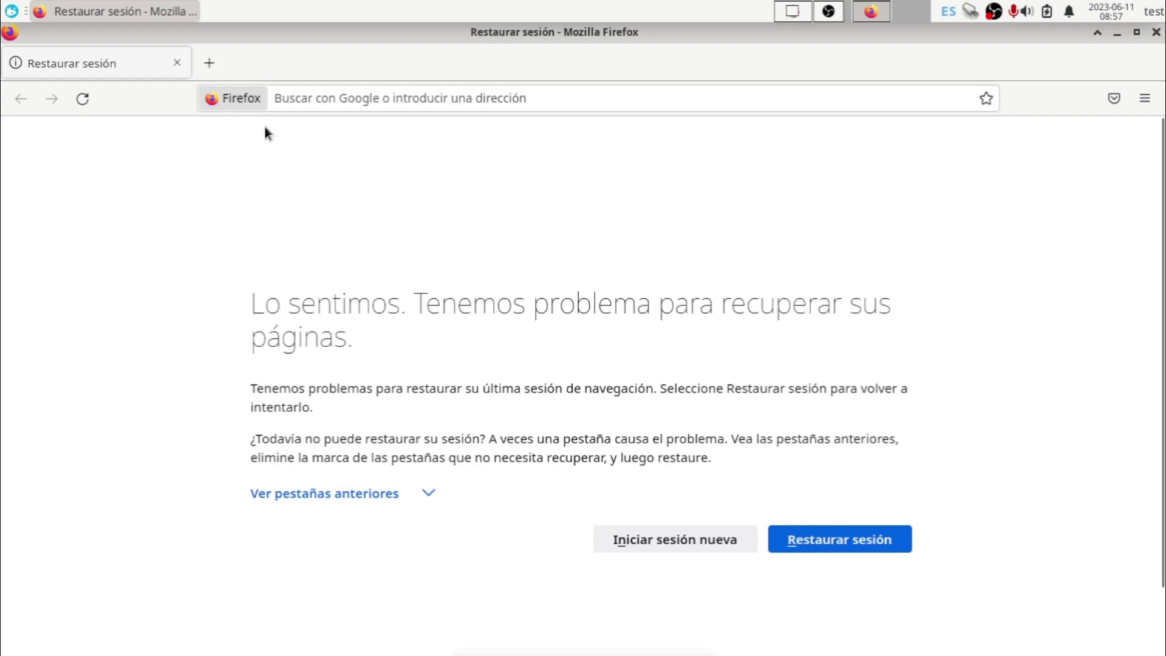
Step: Replace the session-restore tab with a new tab and Google 'nordic theme xfce'
left_click(202, 71)
left_click(173, 61)
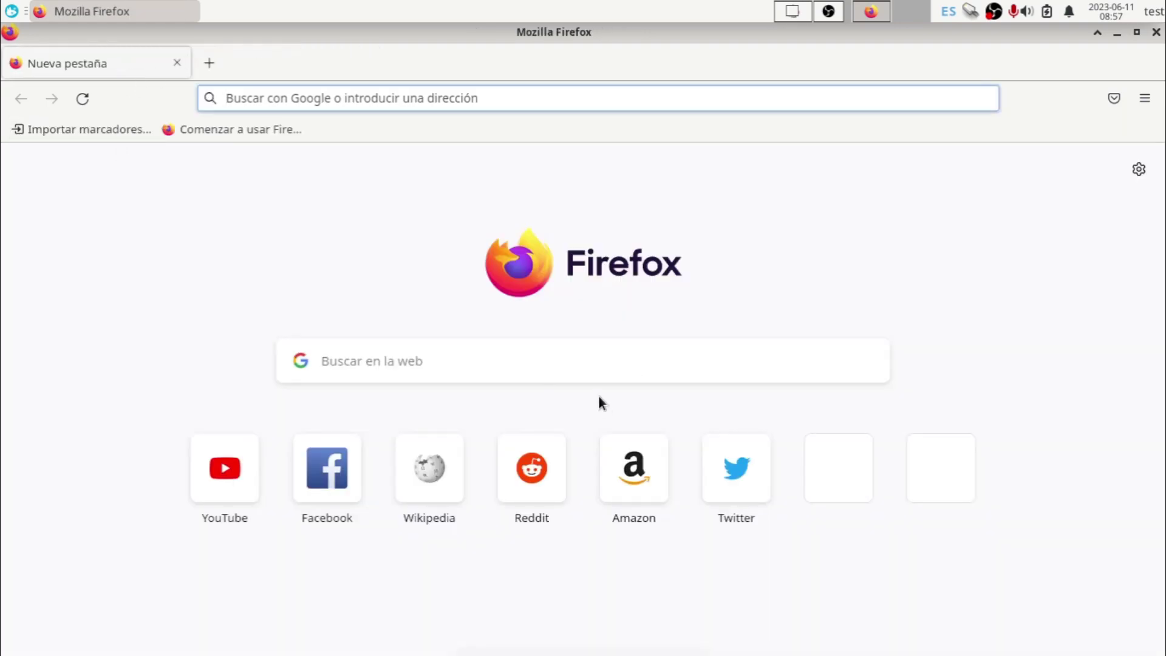
left_click(413, 353)
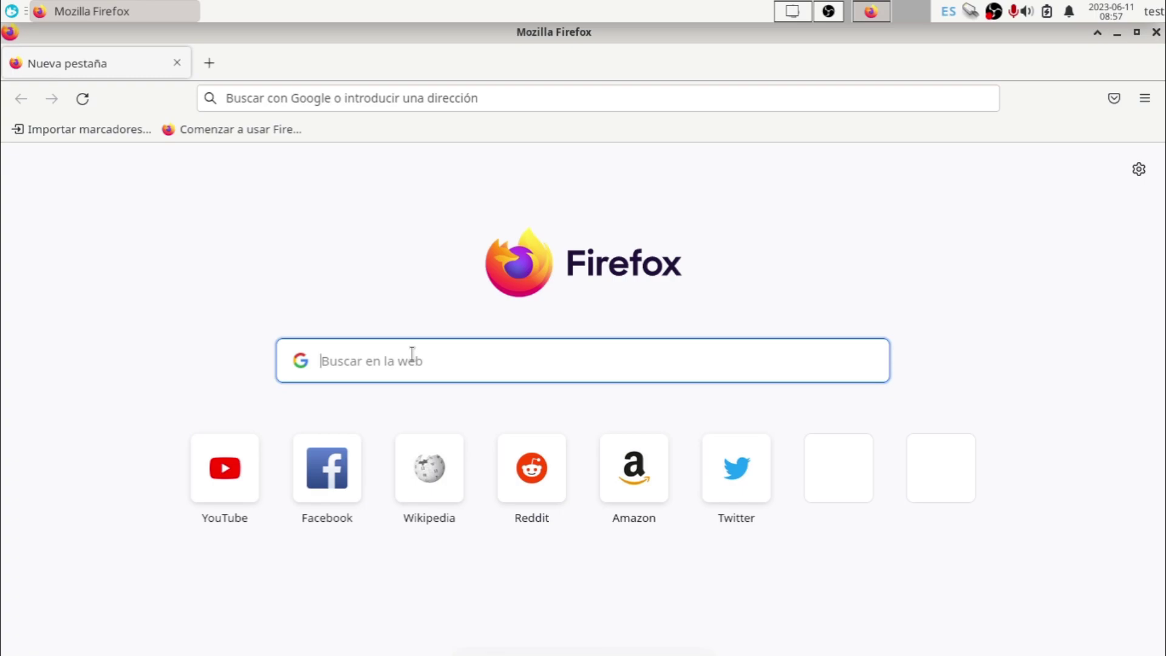
type("nordic")
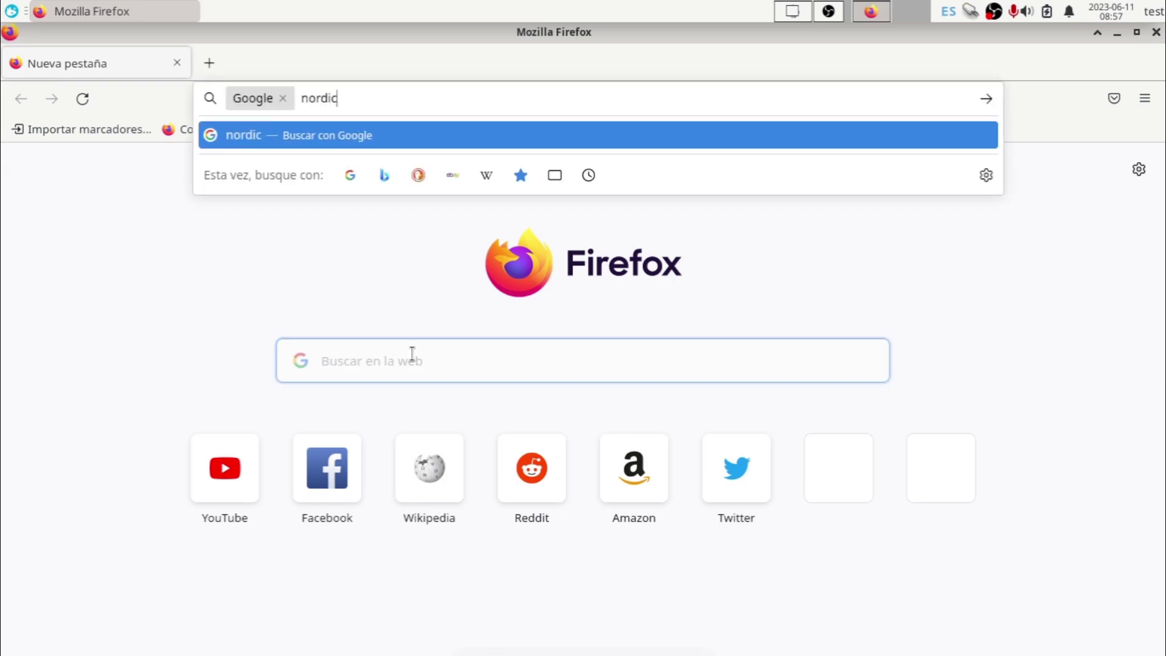
type(" theme")
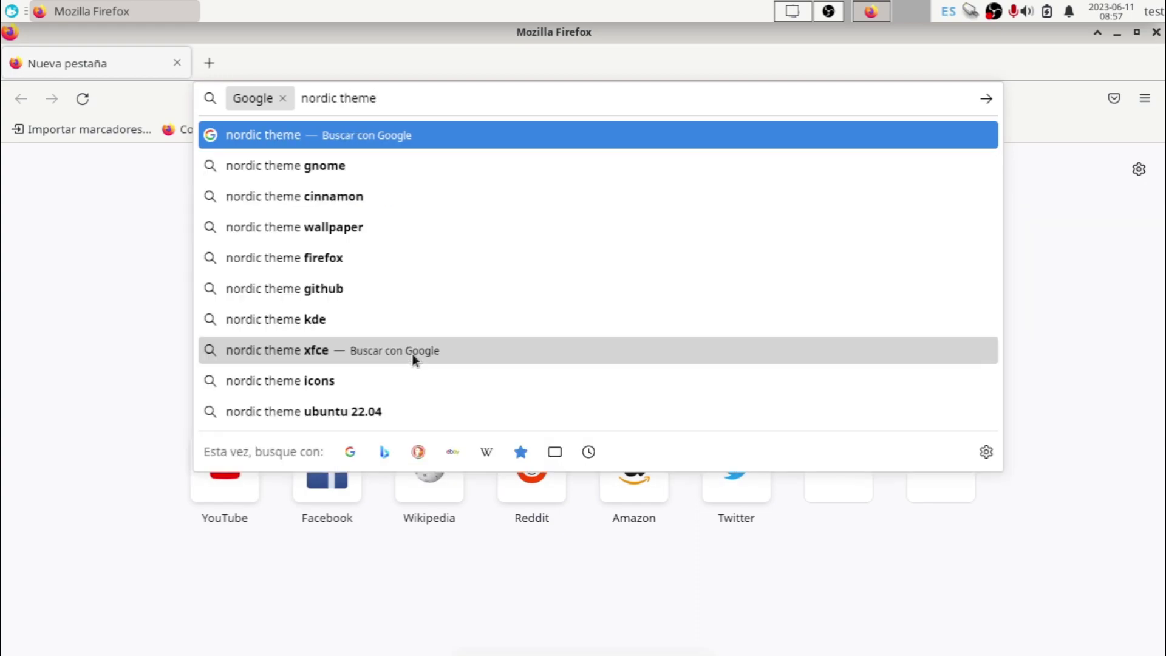
type(" xfce")
key("Return")
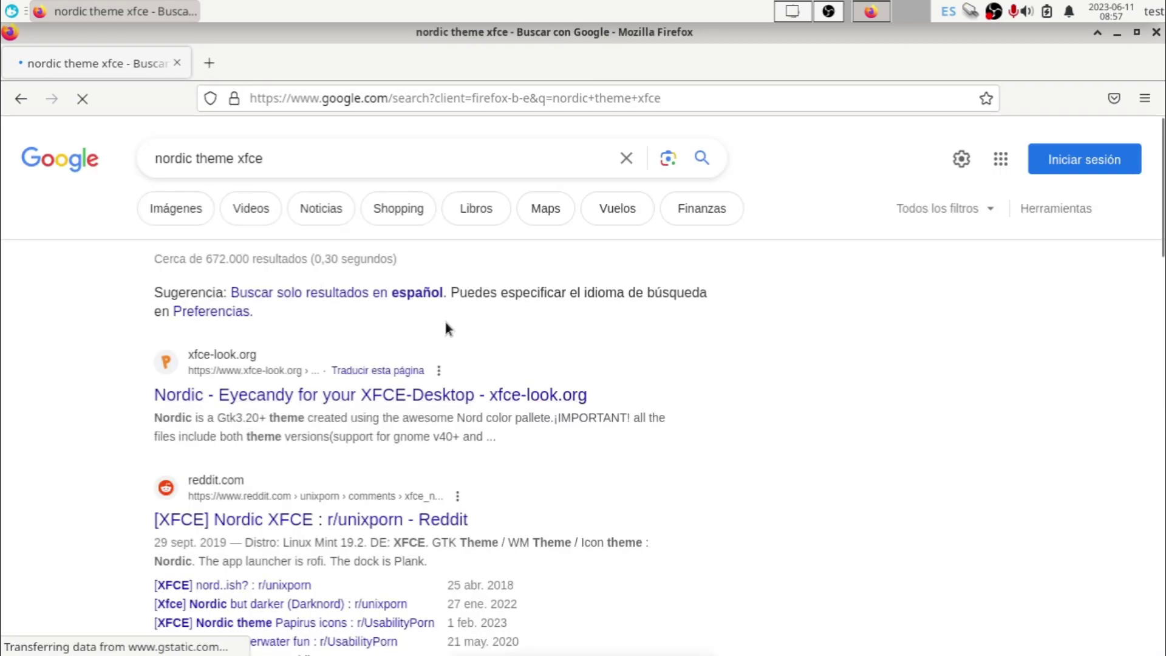
Step: Open the xfce-look.org Nordic result in a new tab
scroll(456, 346, "down", 3)
scroll(461, 385, "up", 3)
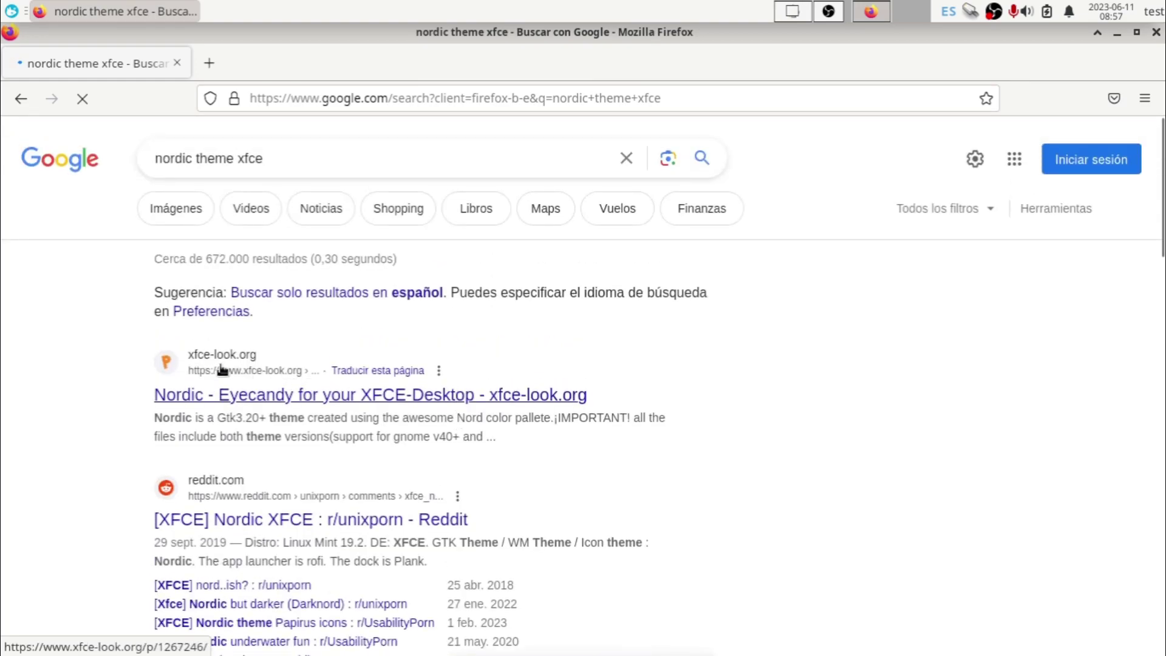
left_click(304, 394)
right_click(303, 393)
left_click(446, 404)
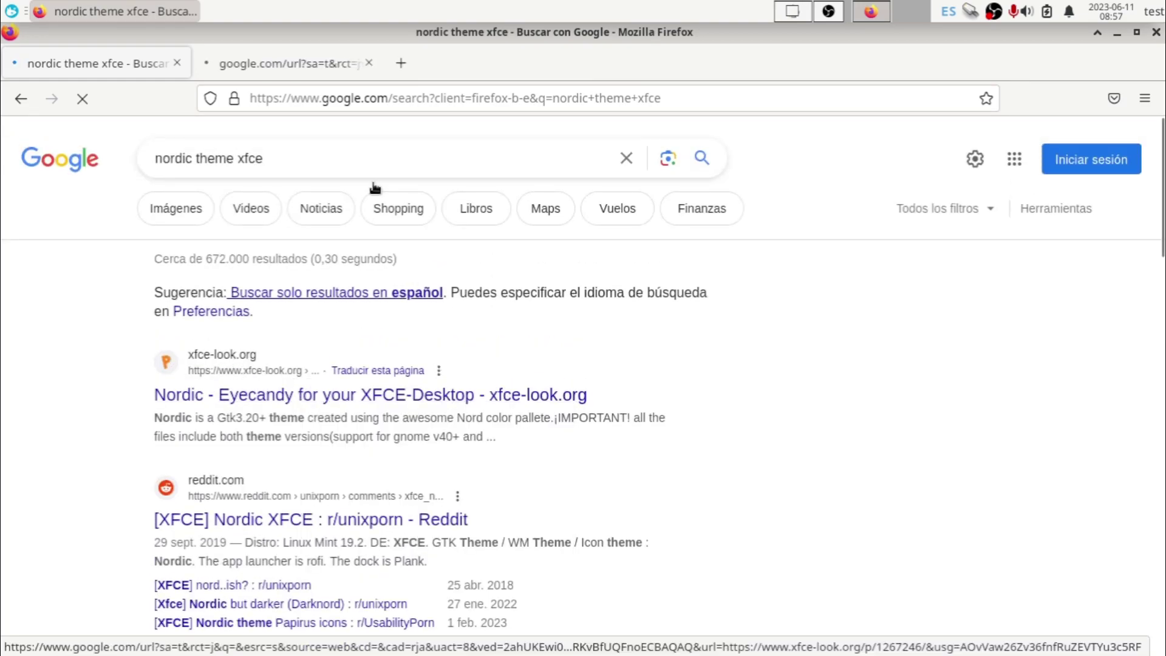
Step: Switch to the Nordic GTK3/4 theme tab on xfce-look.org and scroll through the page
left_click(271, 65)
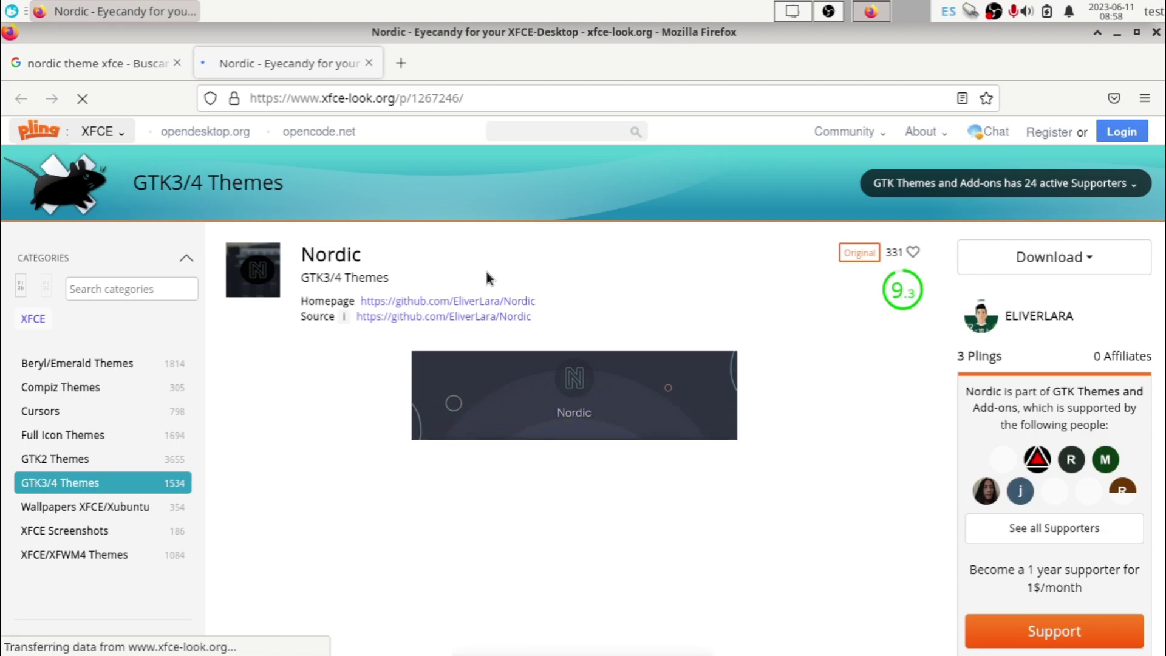
scroll(489, 277, "down", 5)
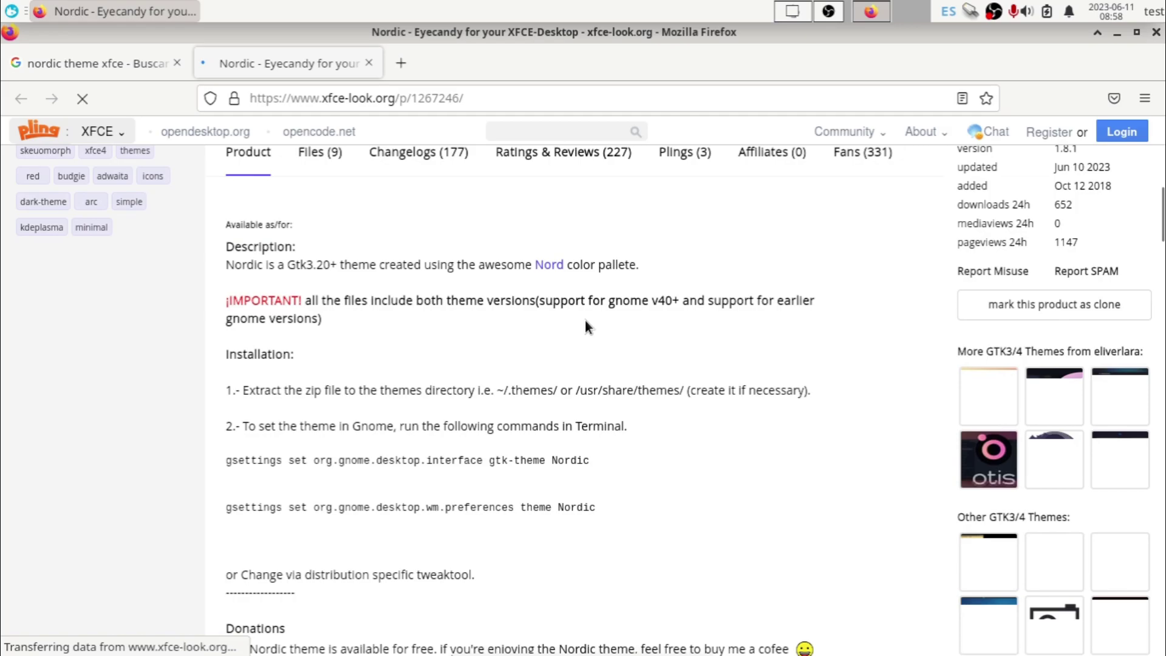
scroll(586, 323, "up", 5)
scroll(606, 312, "up", 3)
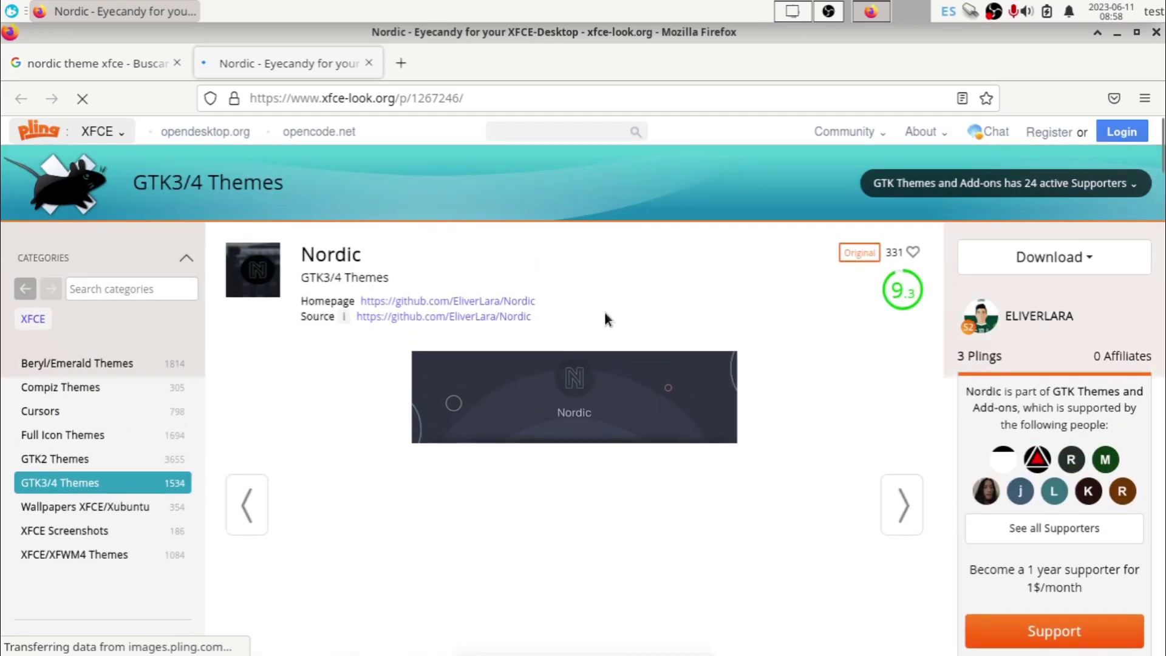
scroll(605, 312, "down", 8)
scroll(606, 312, "up", 7)
scroll(605, 312, "down", 3)
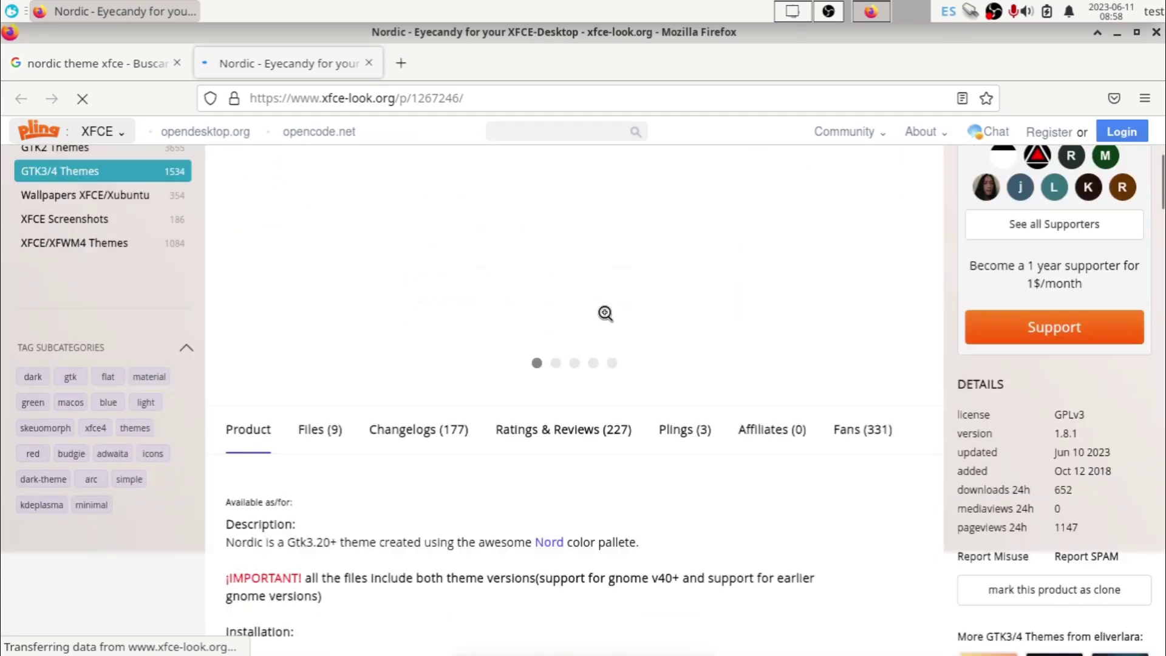
scroll(605, 313, "up", 3)
scroll(605, 313, "down", 3)
scroll(605, 313, "up", 3)
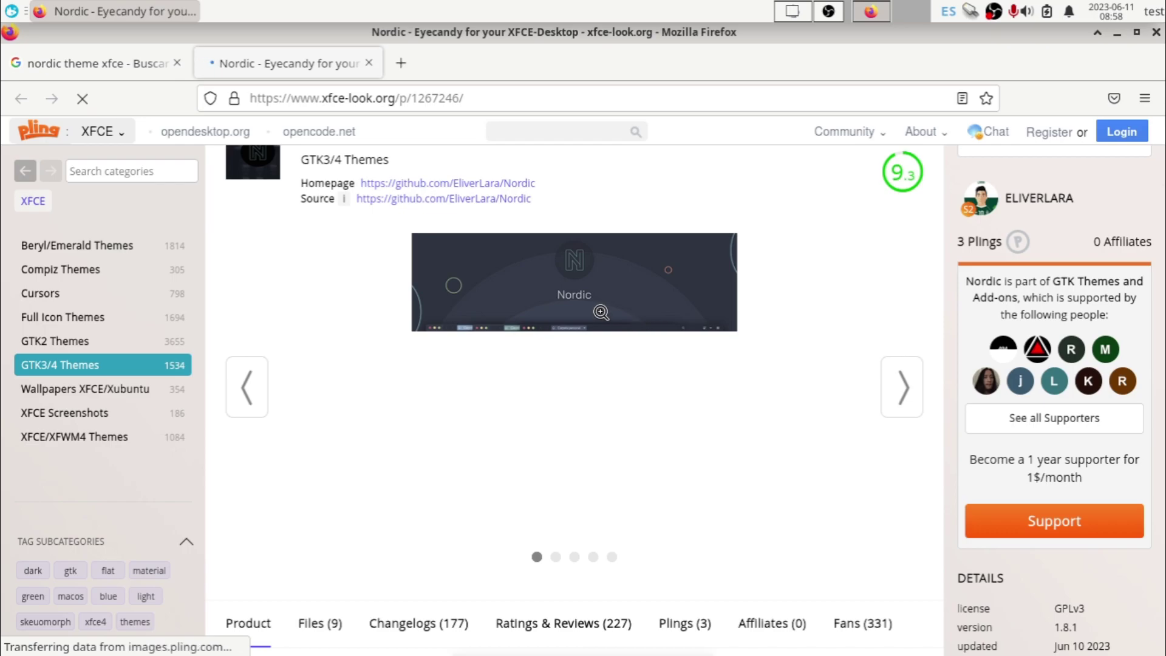
Step: Advance the screenshot gallery and show the Download list of Nordic archive files
left_click(901, 384)
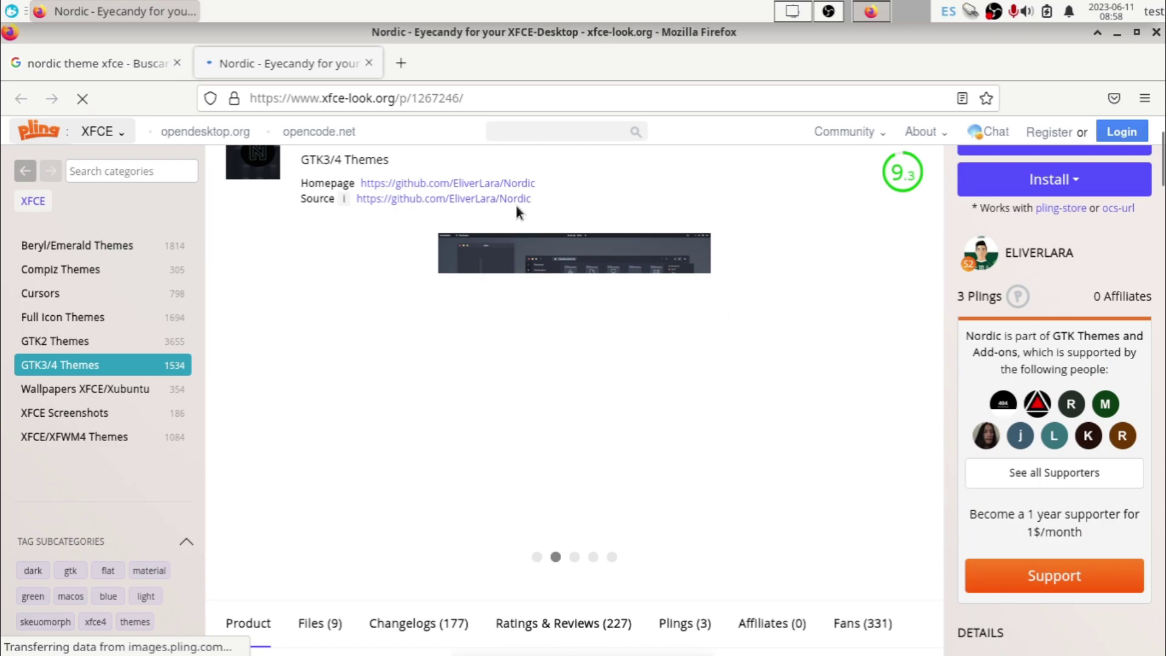
scroll(544, 283, "up", 1)
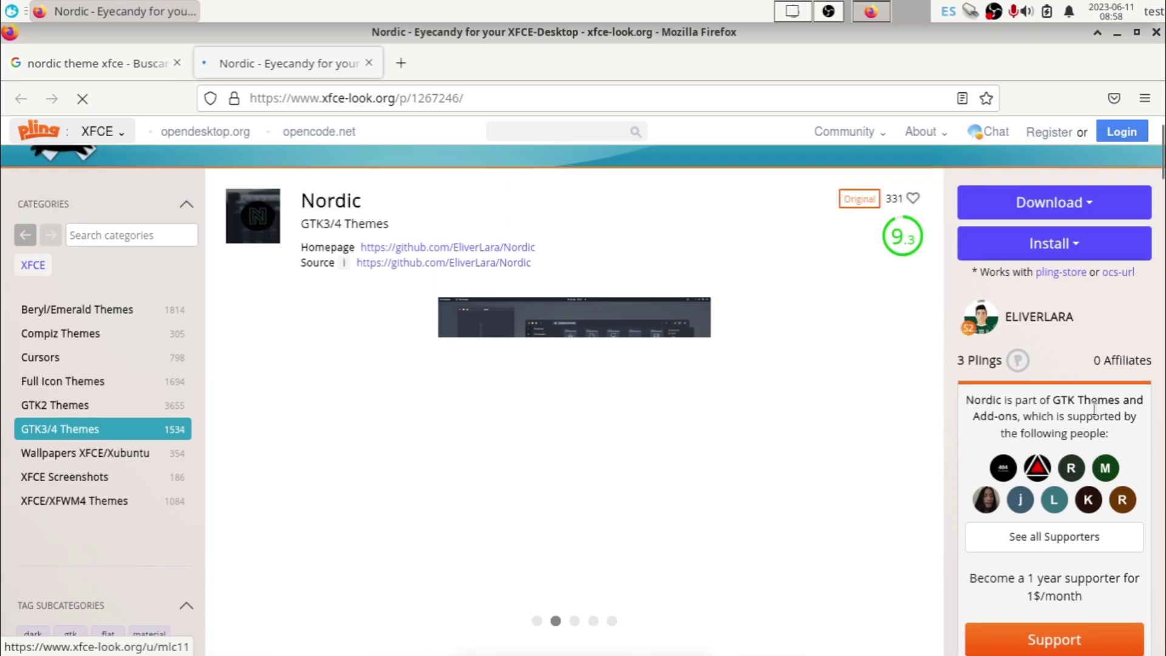
left_click(1072, 260)
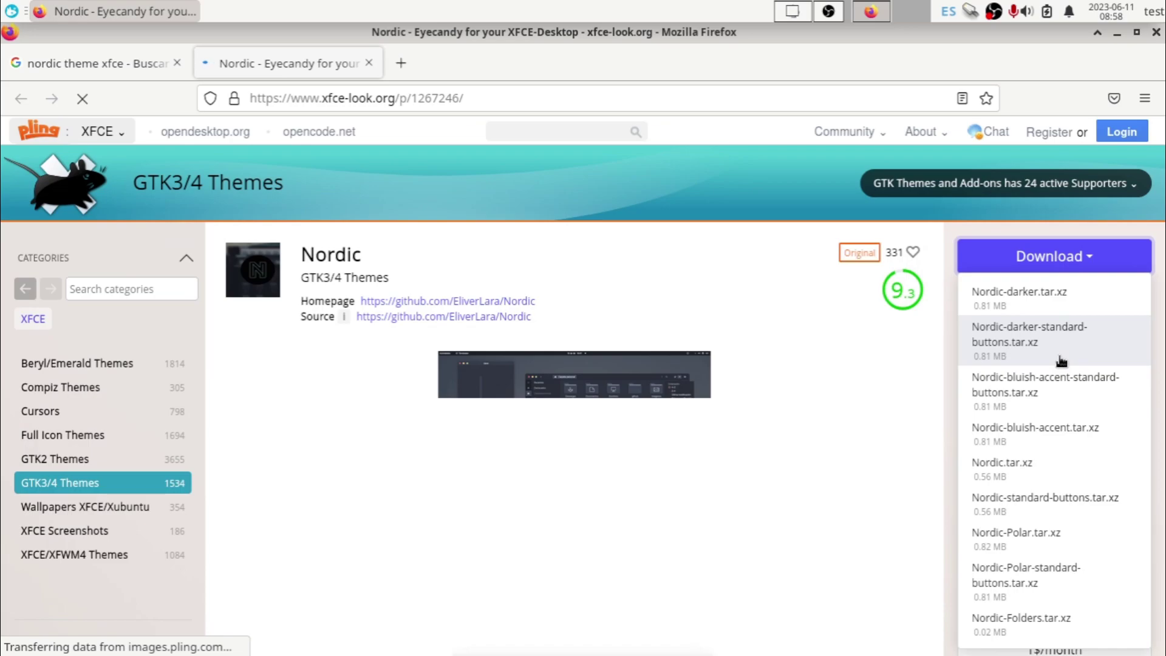
Step: Download Nordic-darker-standard-buttons.tar.xz (0.81 MB) from the Nordic page's download list
left_click(1039, 336)
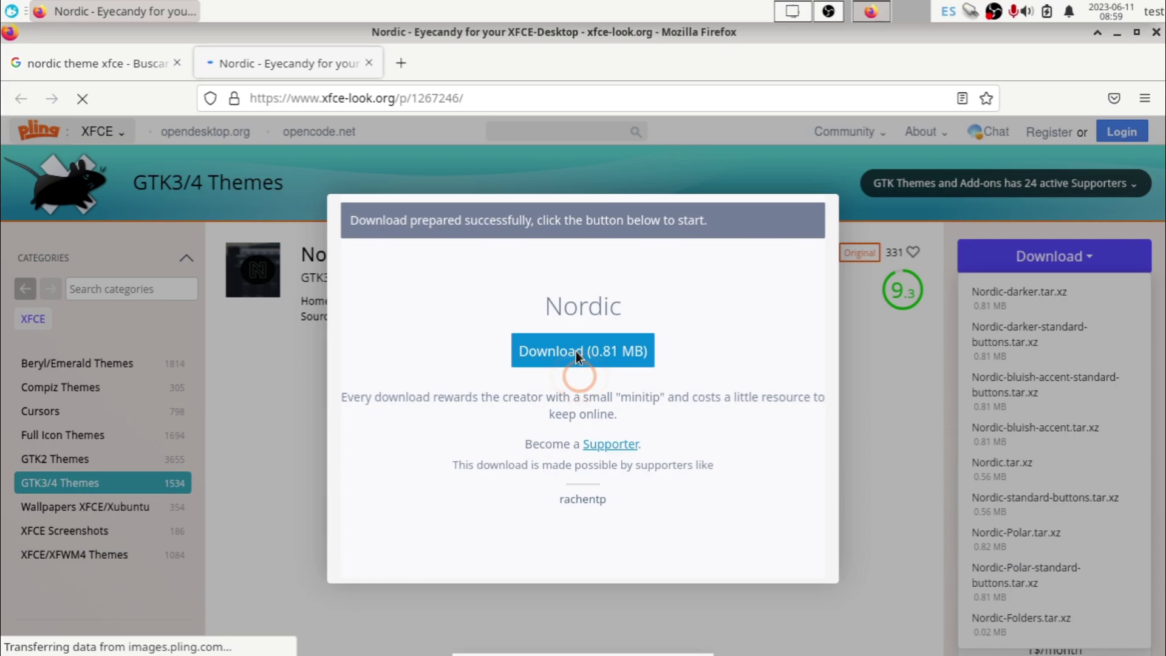
left_click(1072, 471)
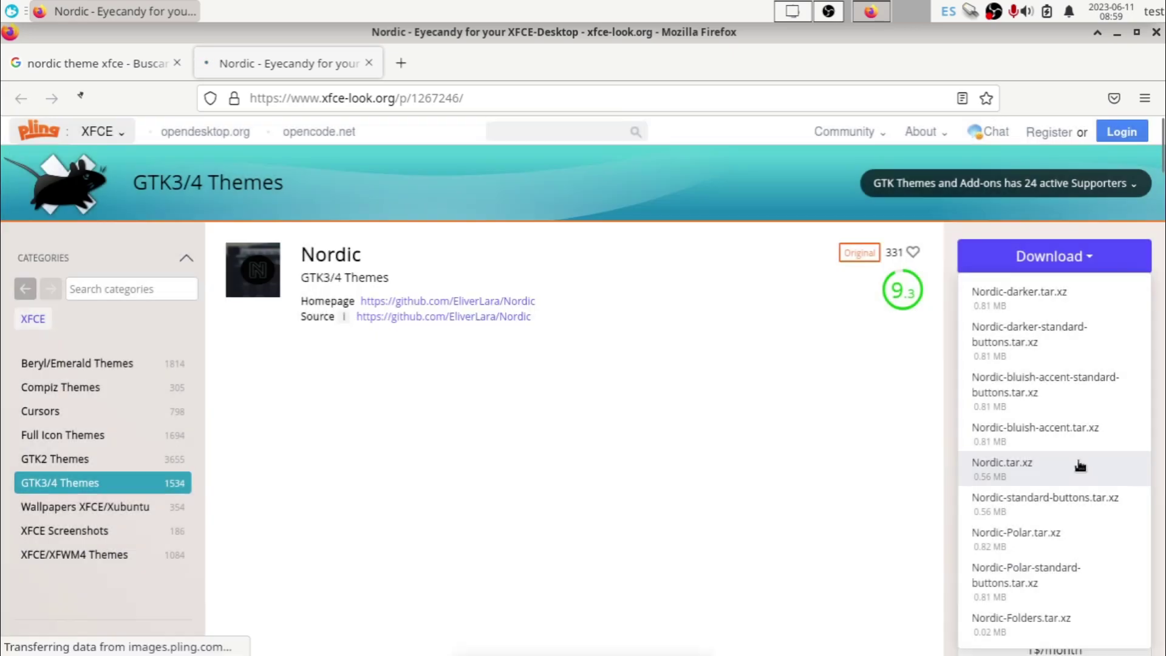
scroll(1068, 461, "down", 4)
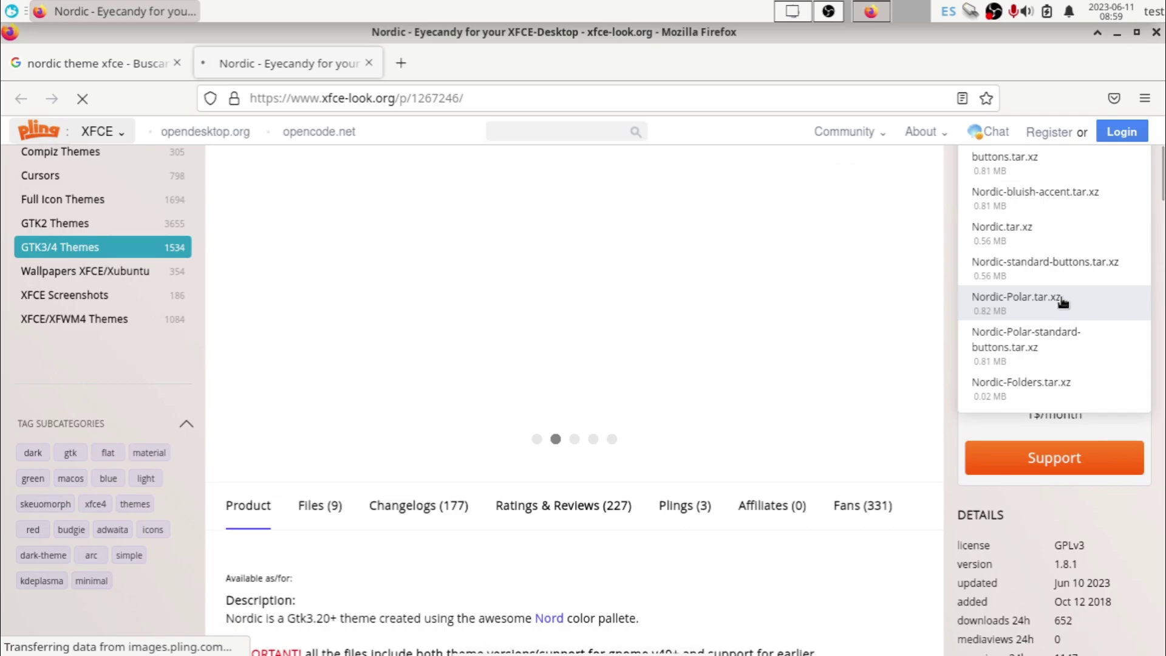
scroll(1062, 302, "down", 2)
scroll(1063, 302, "up", 8)
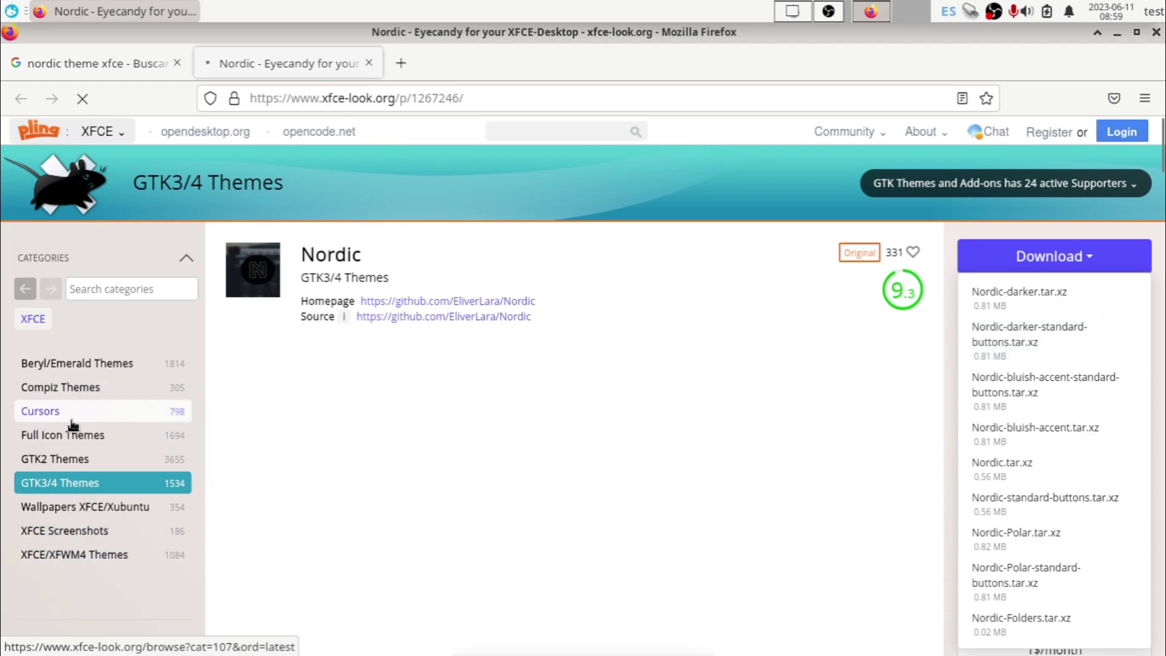
Step: Open Full Icon Themes in a background tab, check Synaptic on workspace 1, then open the category
right_click(71, 443)
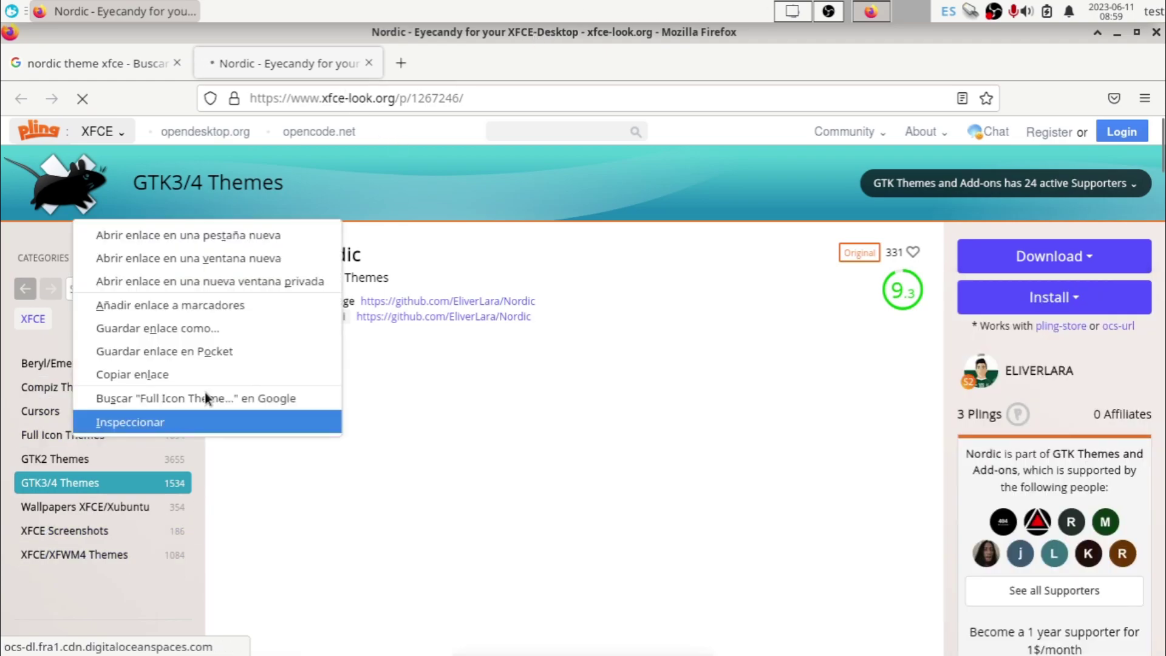
left_click(234, 242)
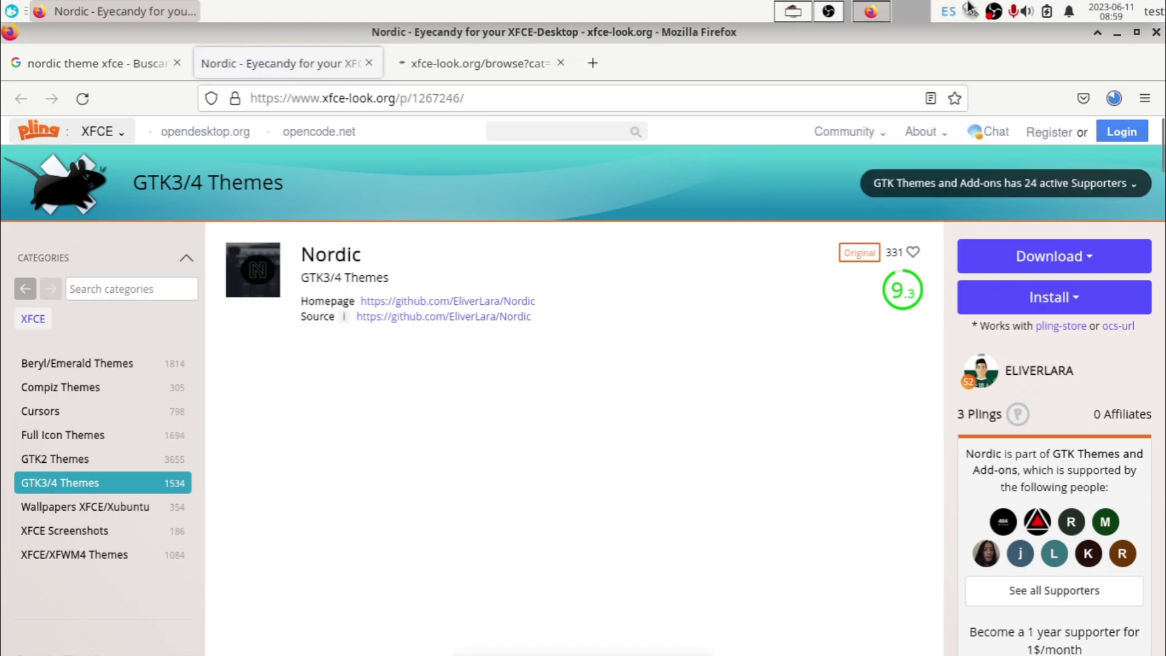
left_click(799, 13)
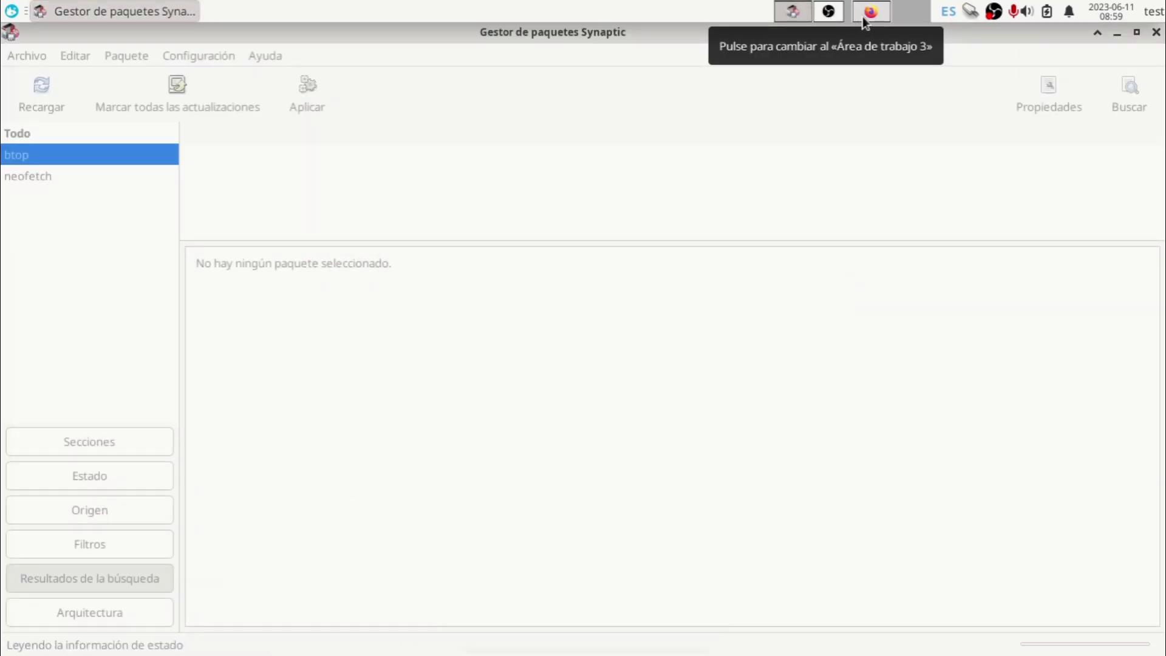
left_click(865, 15)
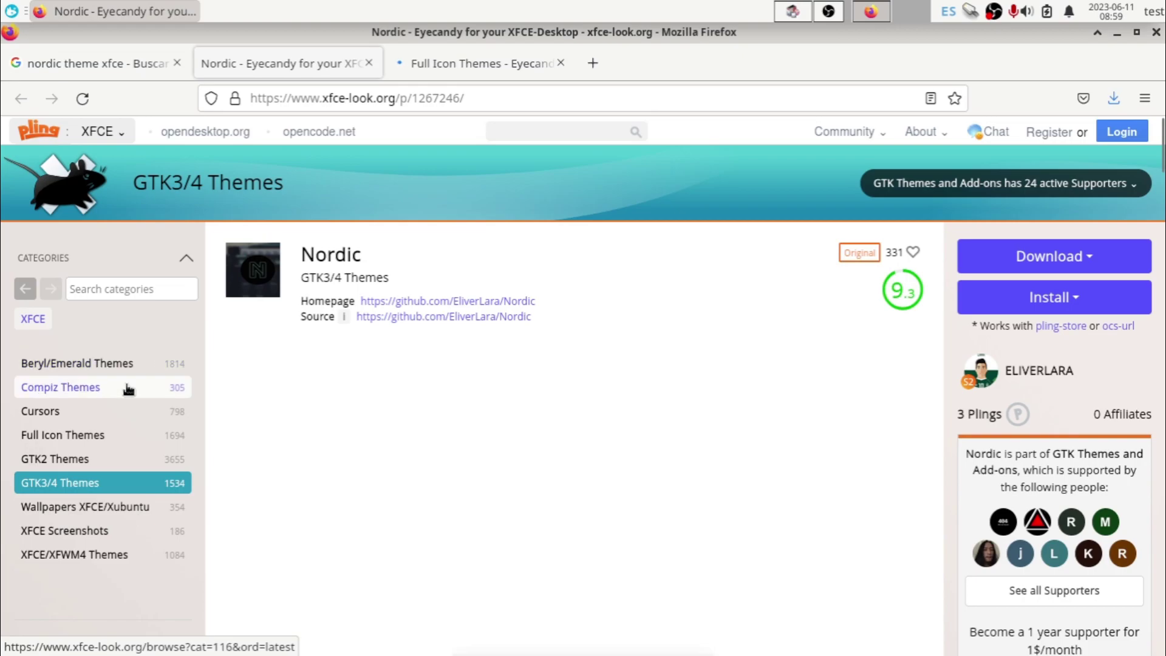
left_click(76, 436)
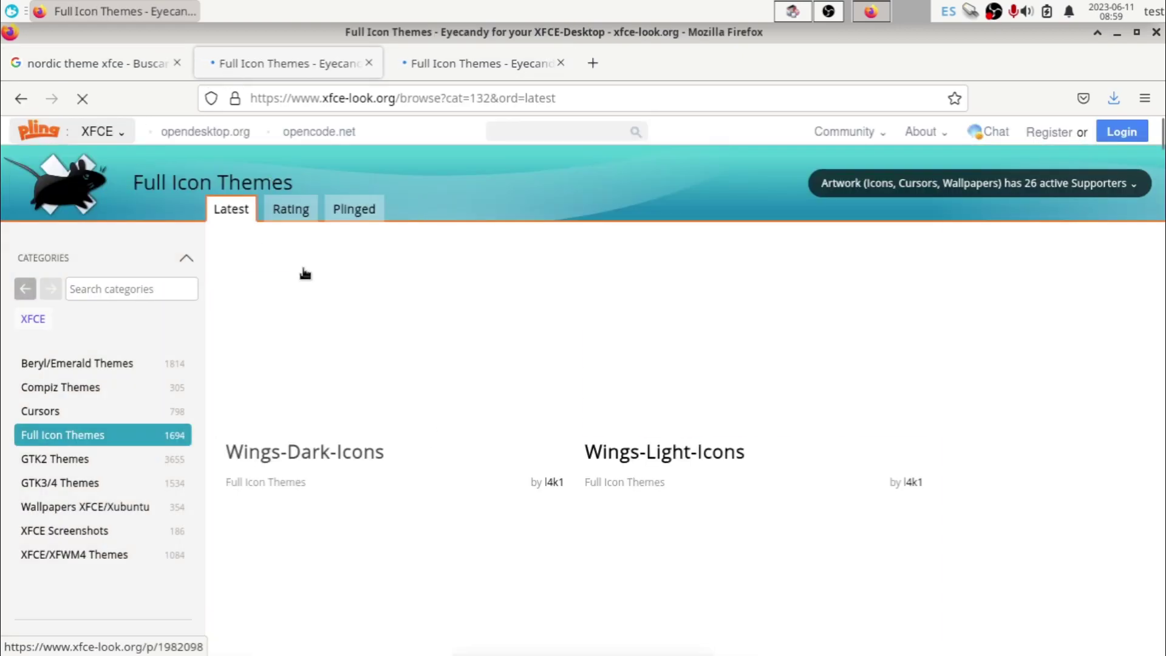
Step: Scroll down through the Full Icon Themes listing of icon sets
scroll(581, 343, "down", 15)
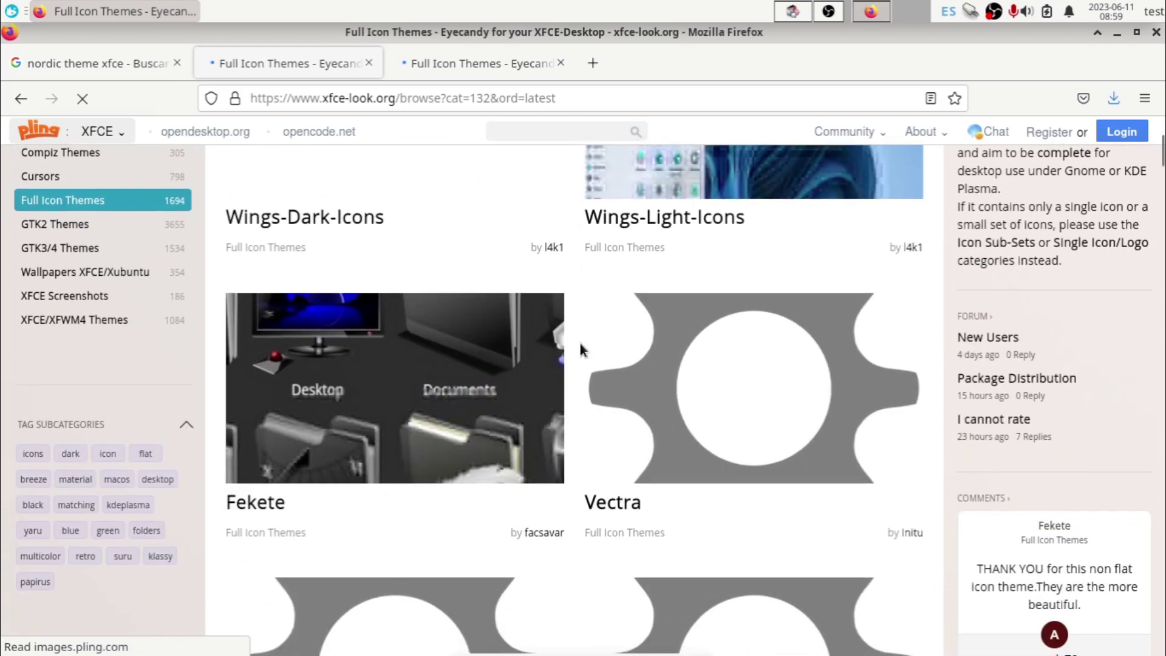
scroll(578, 342, "down", 8)
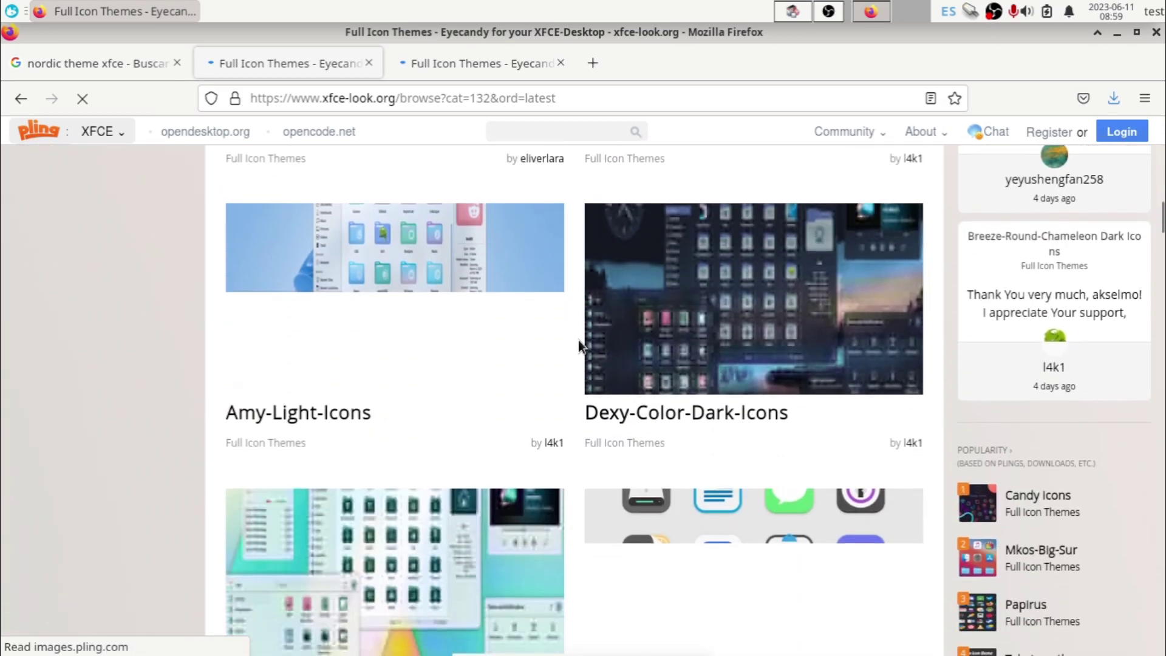
scroll(578, 341, "down", 20)
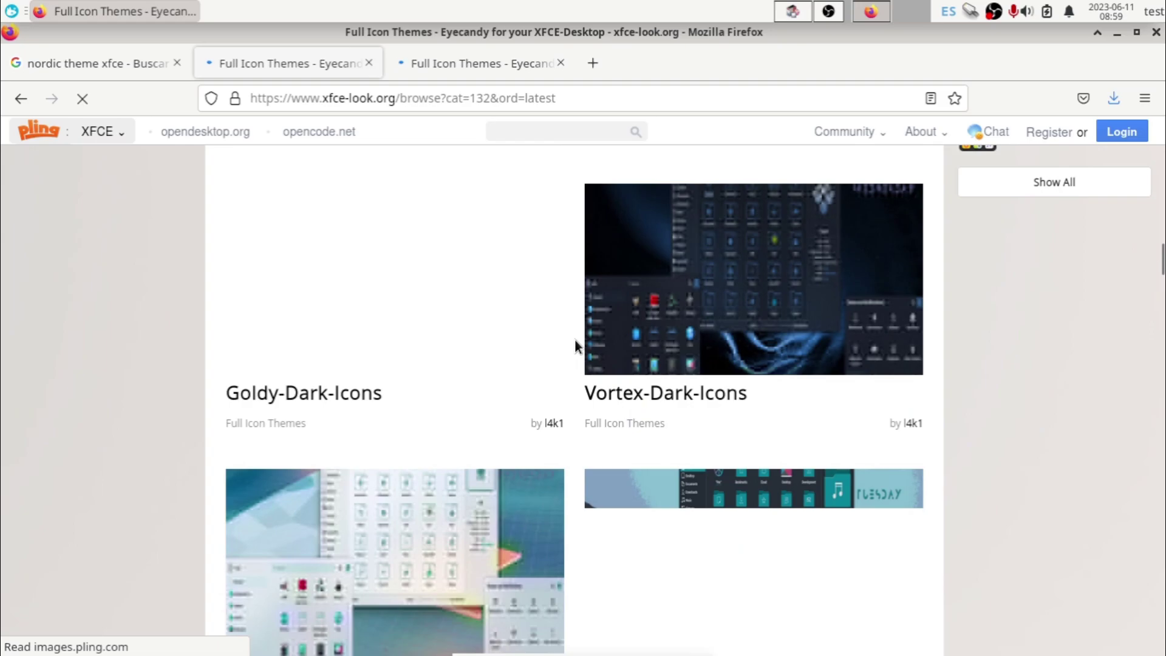
scroll(574, 341, "down", 10)
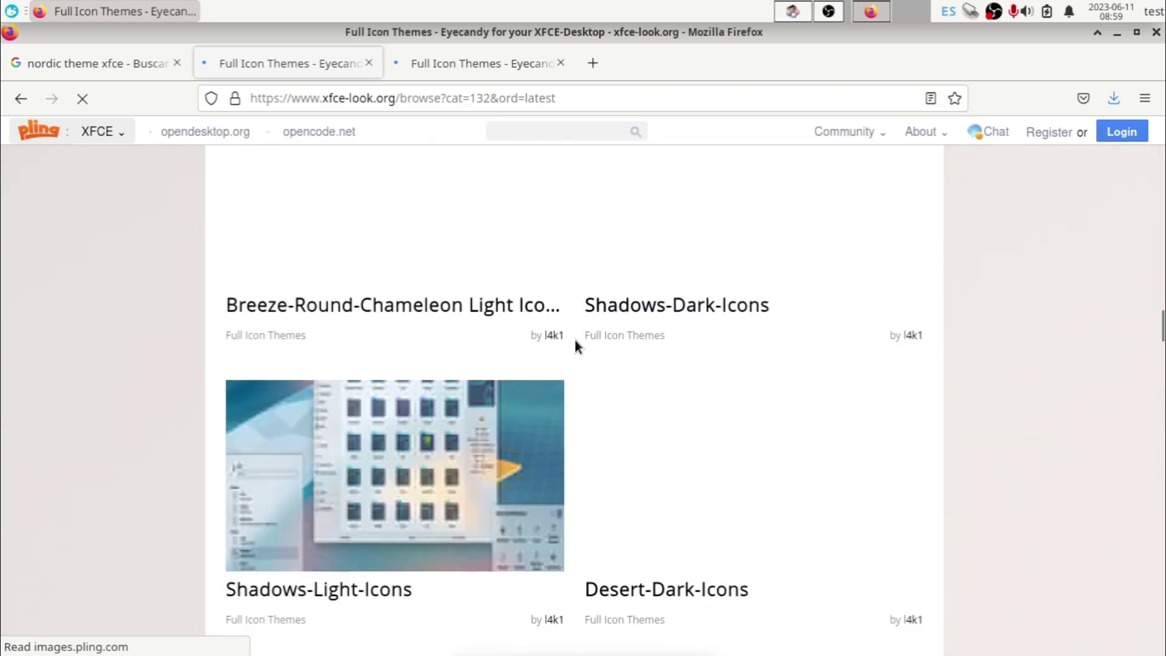
scroll(573, 343, "down", 4)
scroll(573, 343, "up", 6)
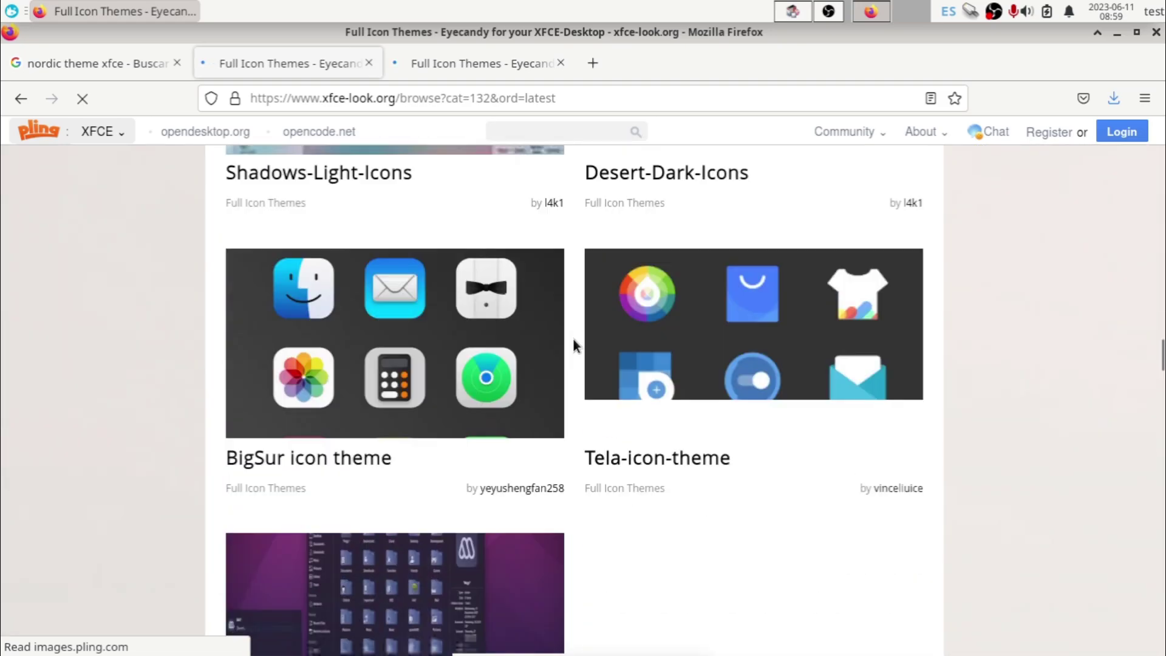
scroll(573, 337, "down", 12)
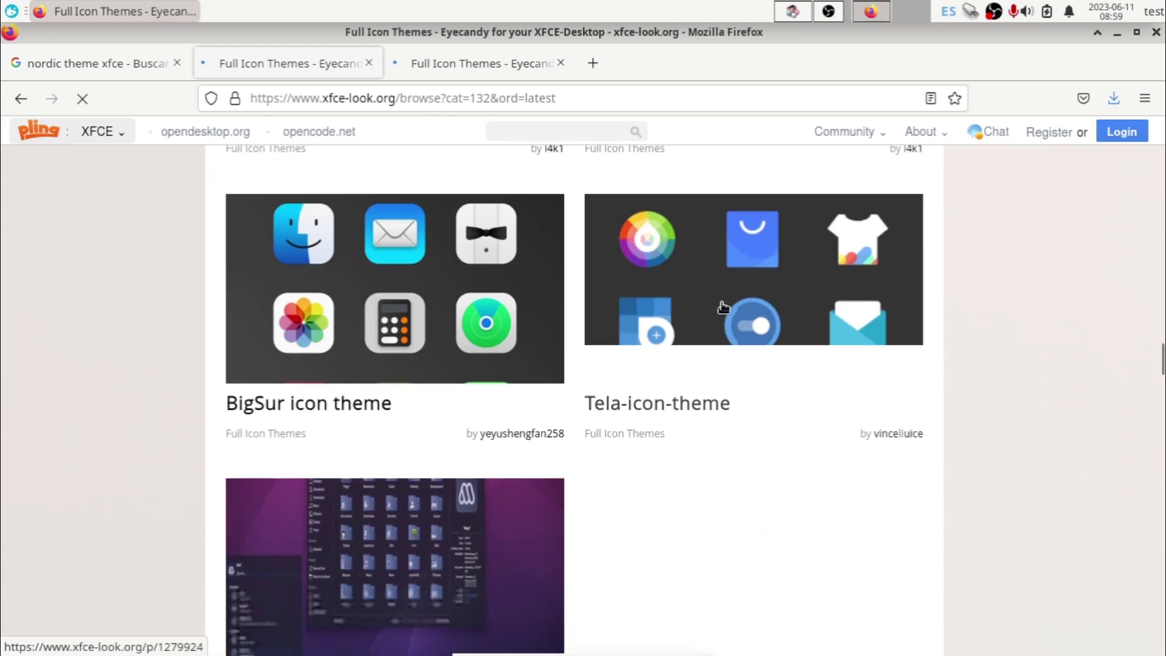
scroll(723, 321, "down", 8)
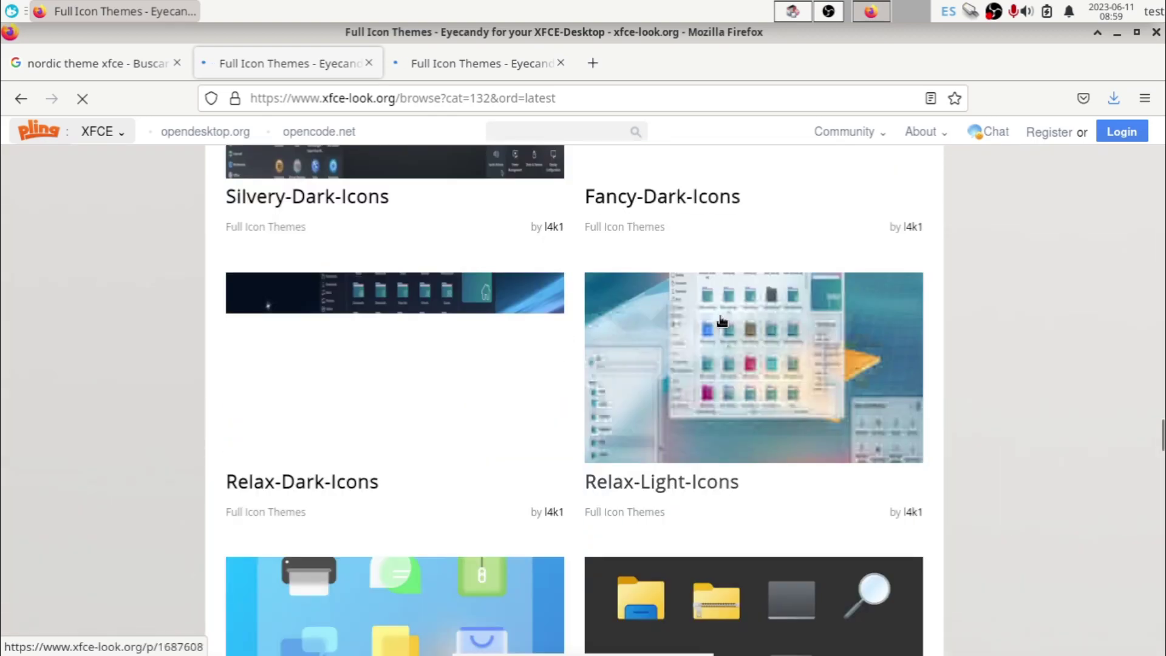
scroll(721, 321, "down", 6)
scroll(721, 321, "down", 10)
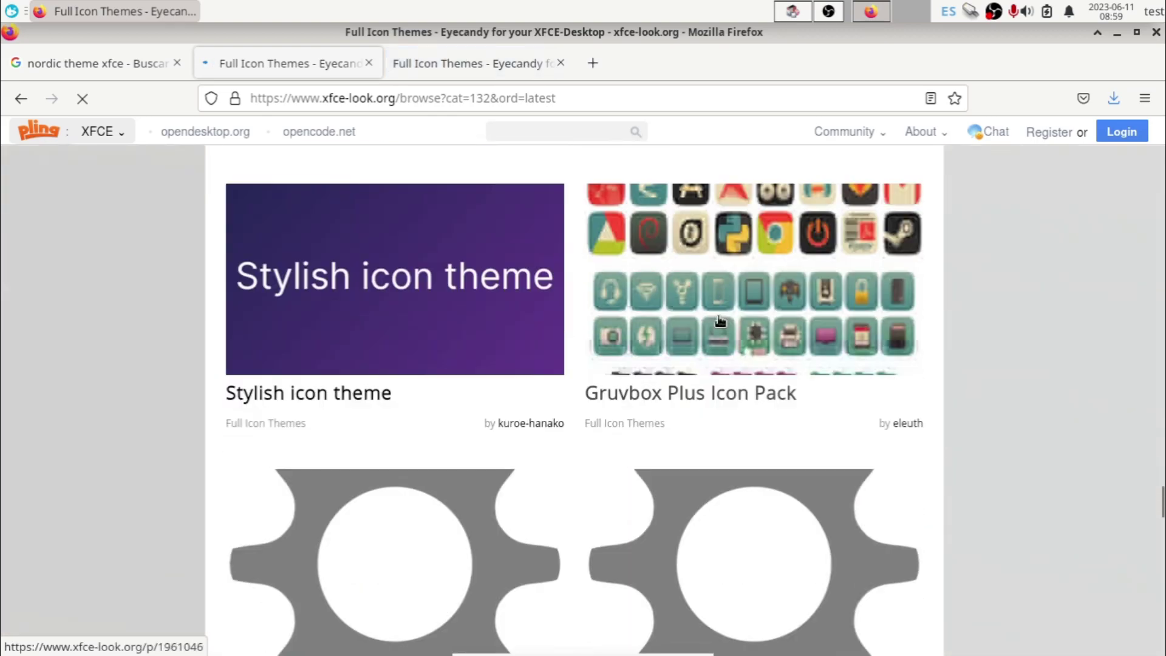
scroll(721, 322, "down", 14)
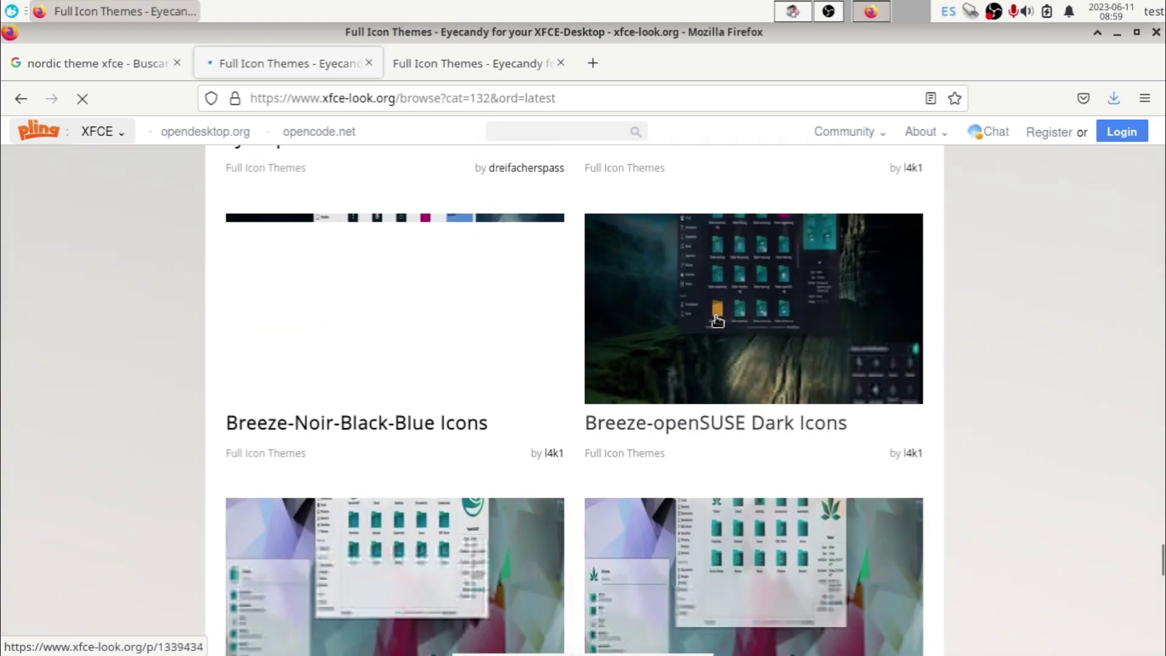
scroll(717, 320, "down", 10)
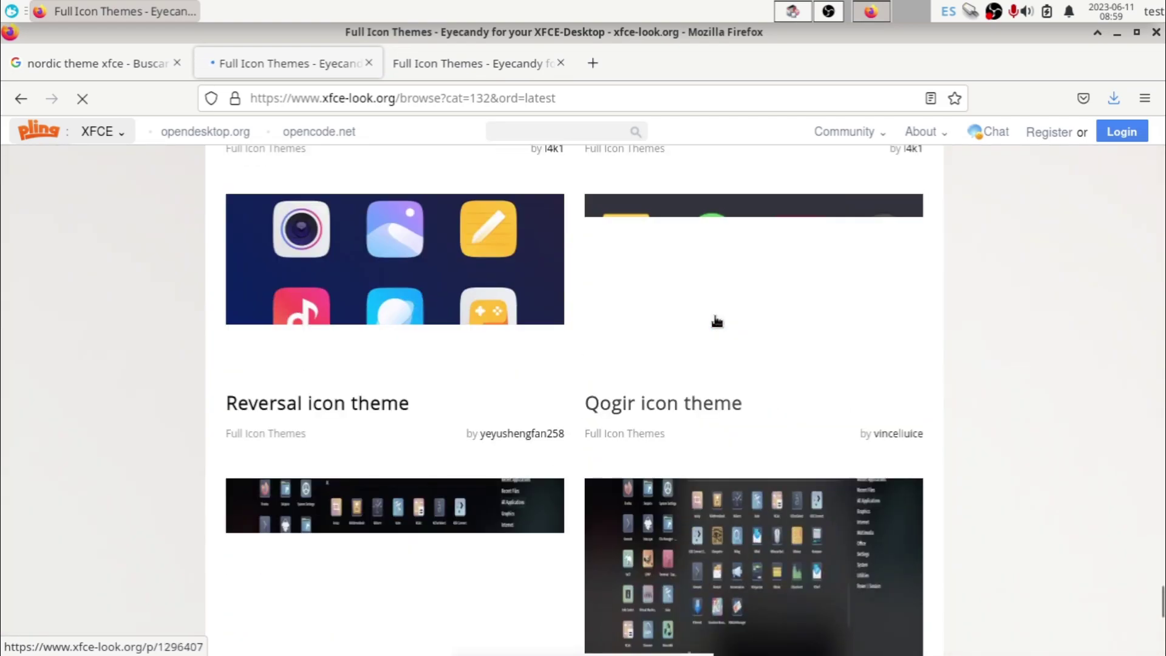
scroll(625, 237, "down", 10)
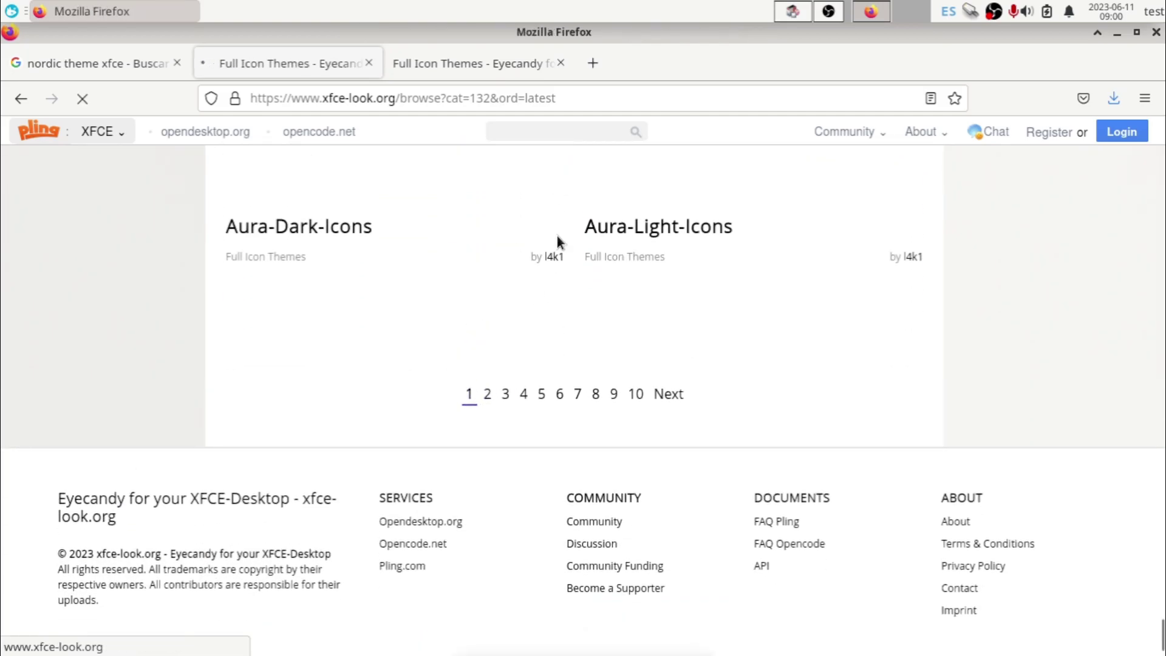
scroll(557, 239, "down", 6)
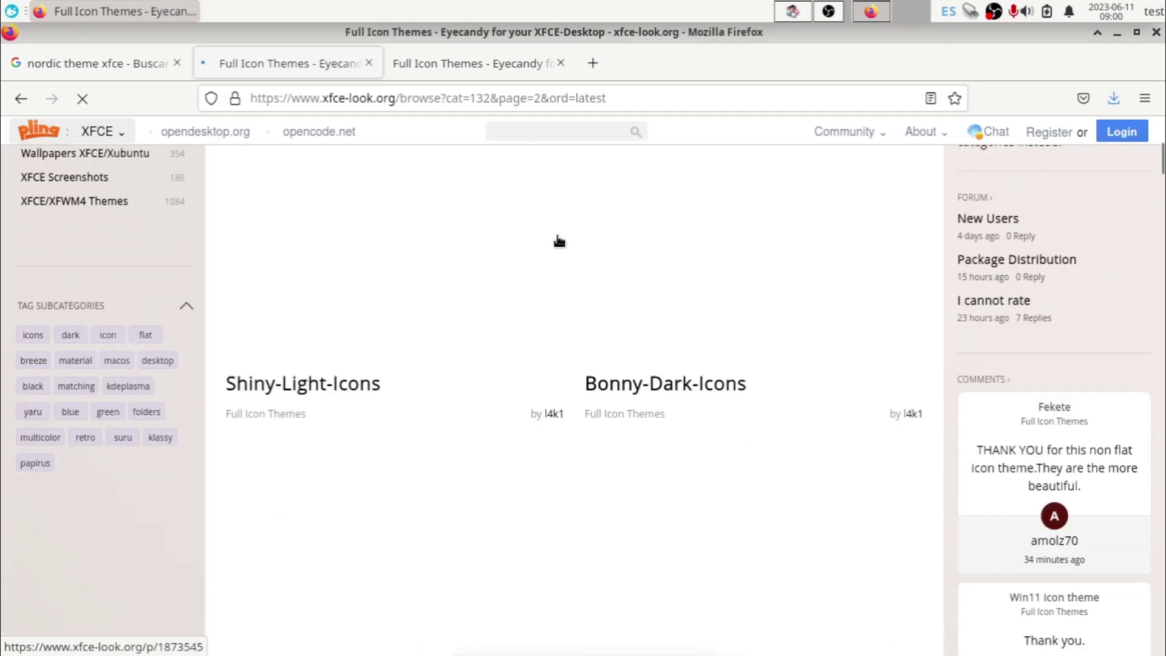
scroll(559, 241, "down", 7)
scroll(559, 241, "down", 13)
scroll(559, 241, "down", 10)
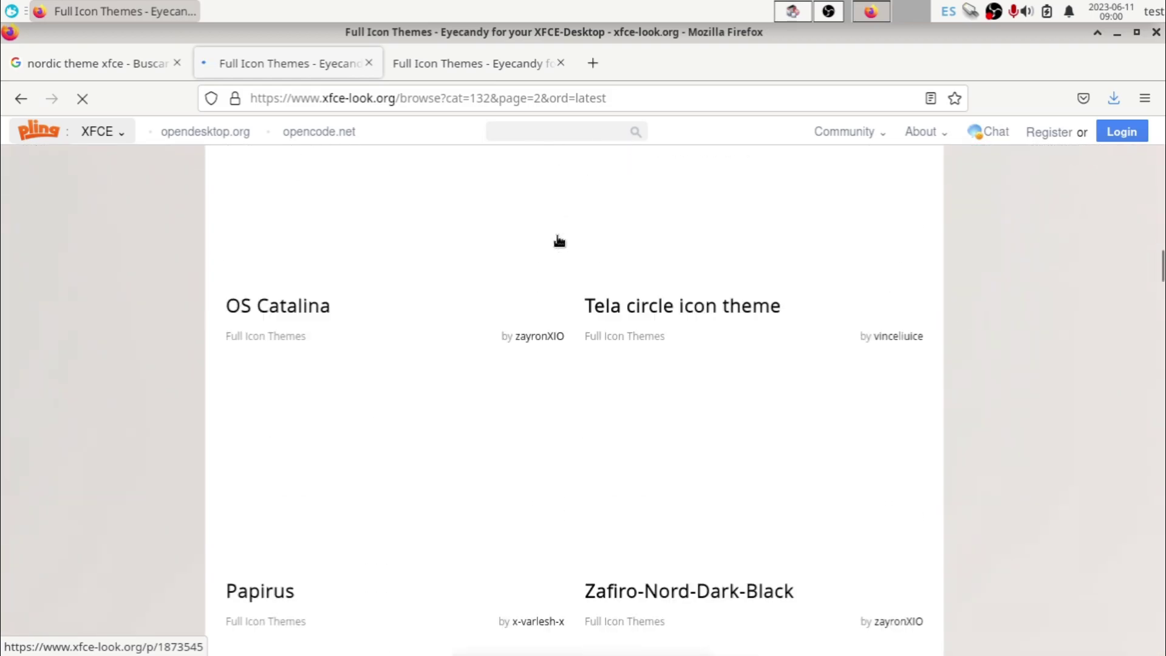
scroll(559, 241, "down", 4)
scroll(559, 241, "up", 4)
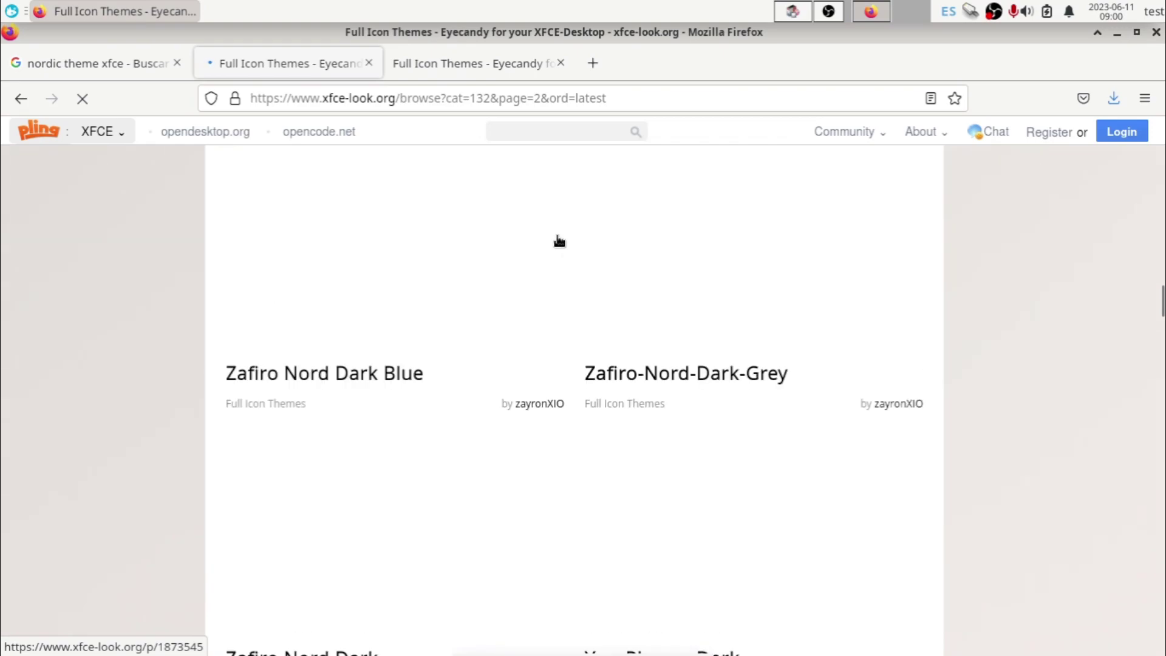
scroll(559, 241, "up", 2)
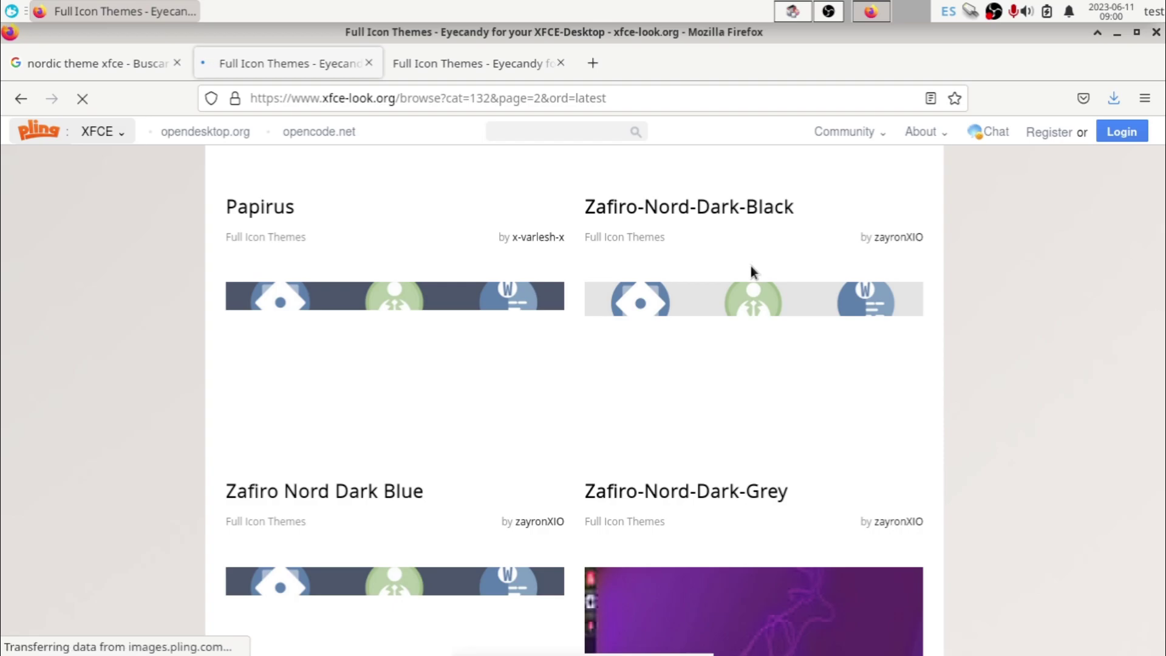
Step: Locate the Zafiro Nord Dark card on page 2, briefly showing its link options
scroll(750, 269, "down", 6)
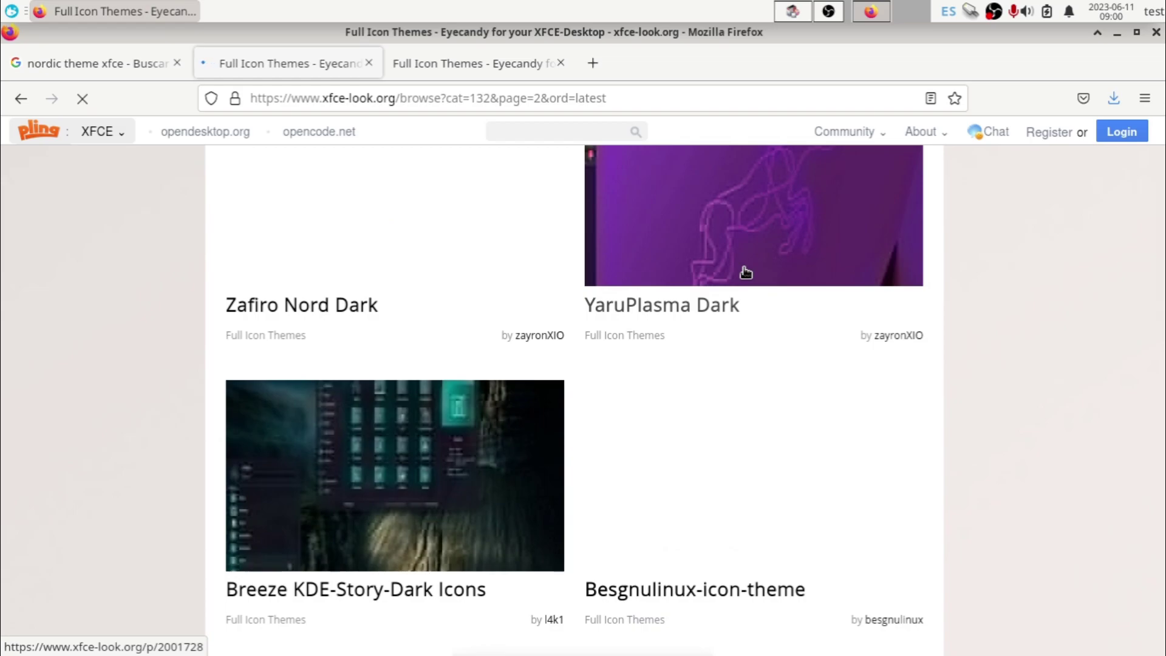
scroll(746, 272, "up", 4)
scroll(745, 272, "down", 5)
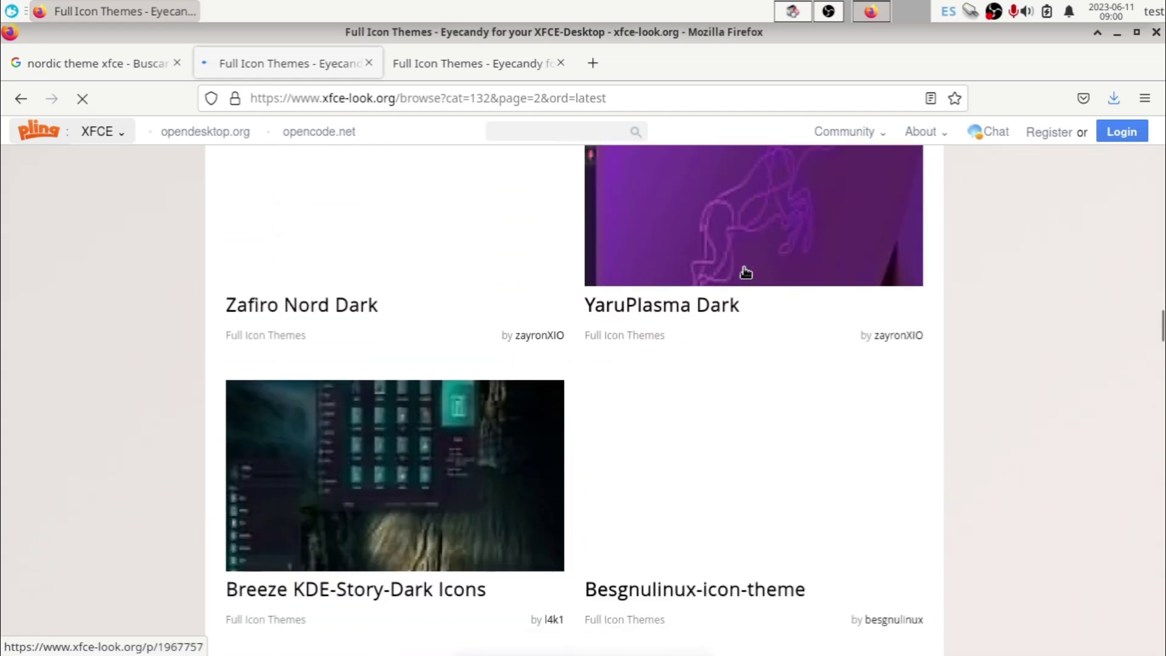
scroll(745, 272, "up", 4)
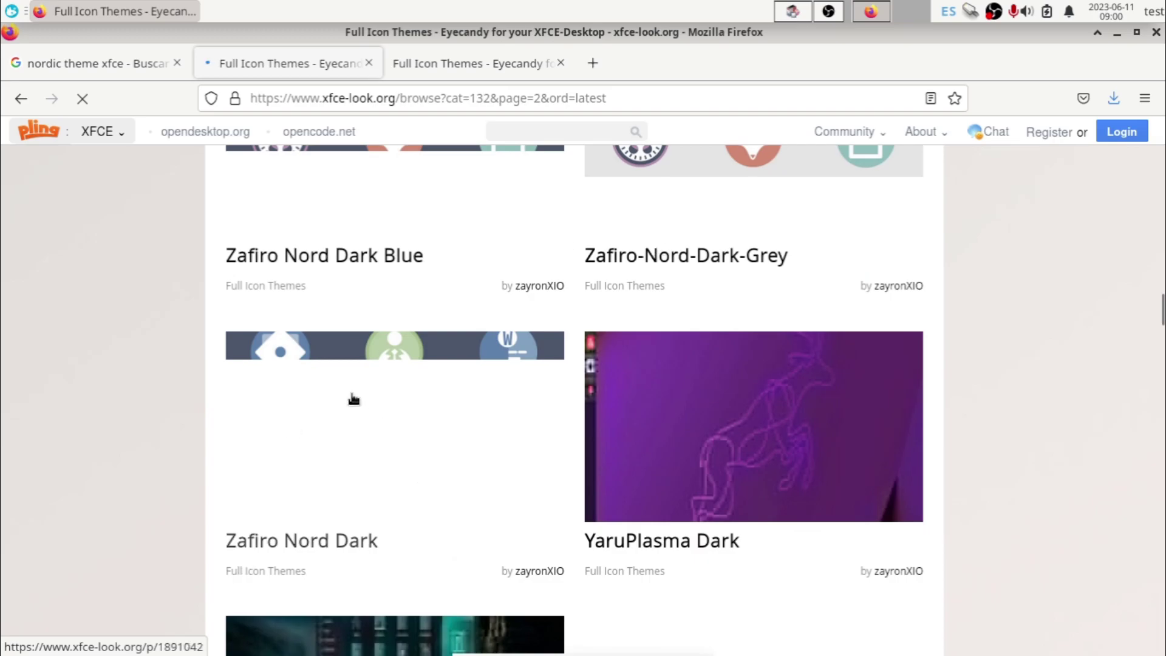
right_click(338, 380)
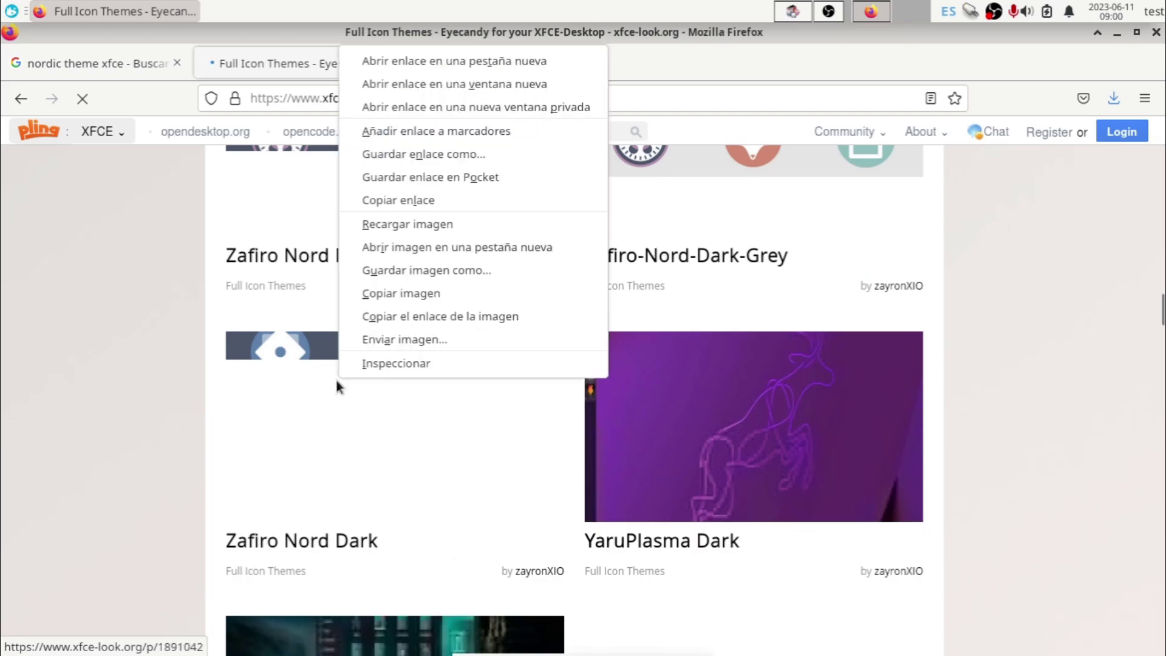
left_click(285, 390)
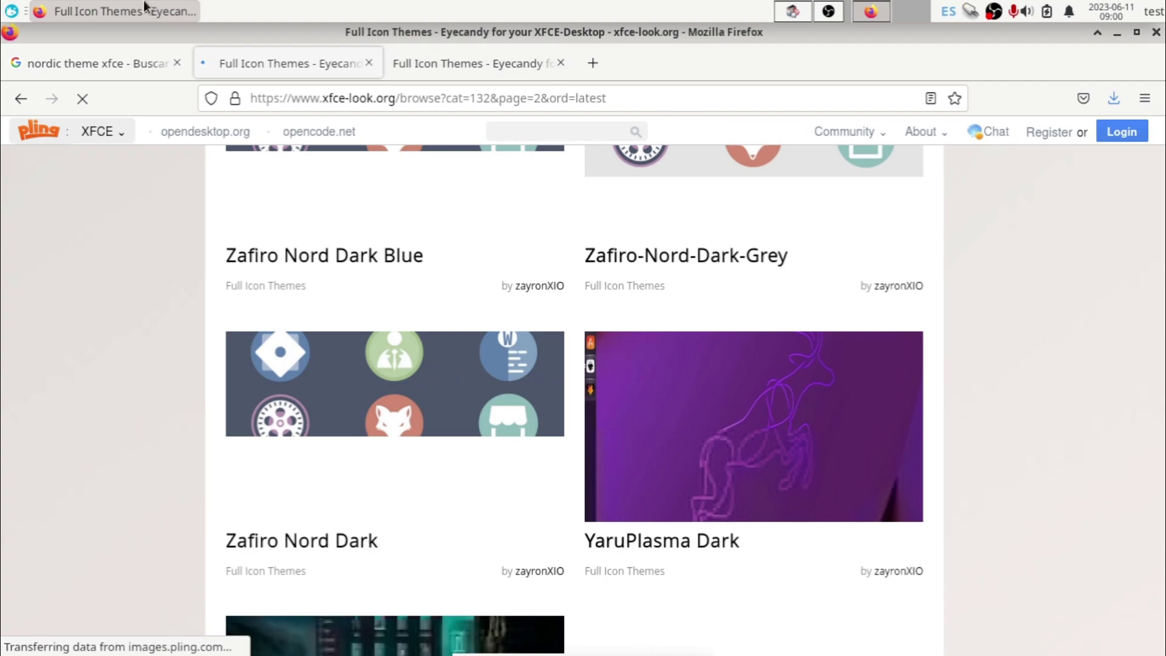
Step: Close Synaptic and run neofetch in a new terminal window
left_click(792, 10)
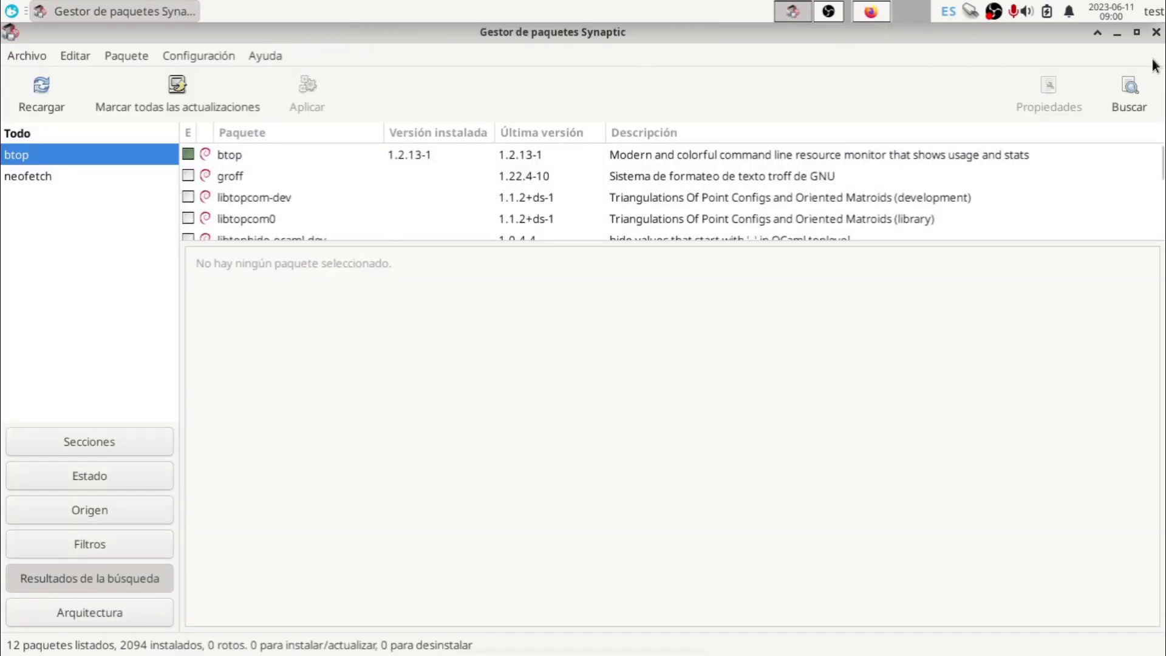
left_click(1155, 34)
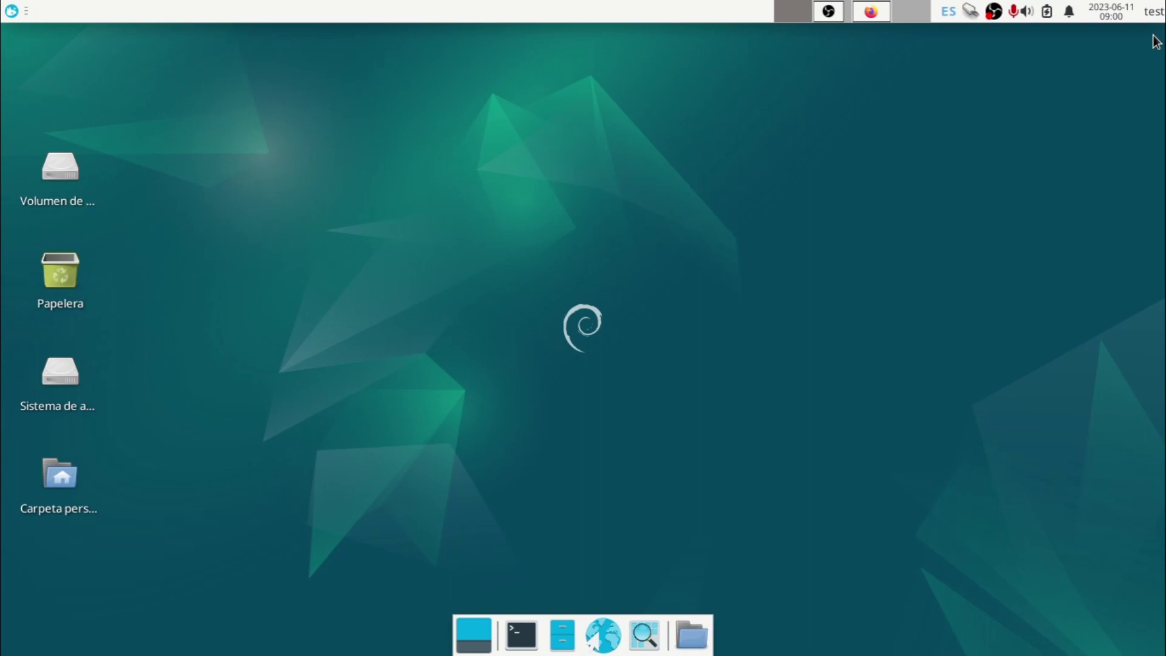
left_click(521, 632)
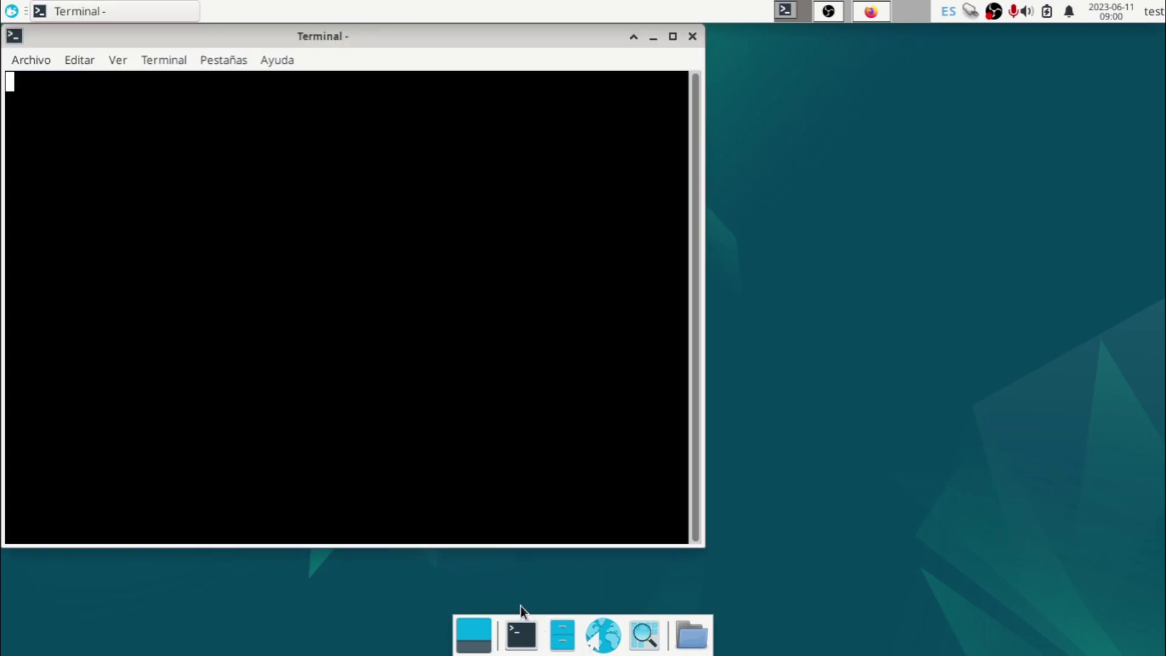
type("neofetch")
key("Return")
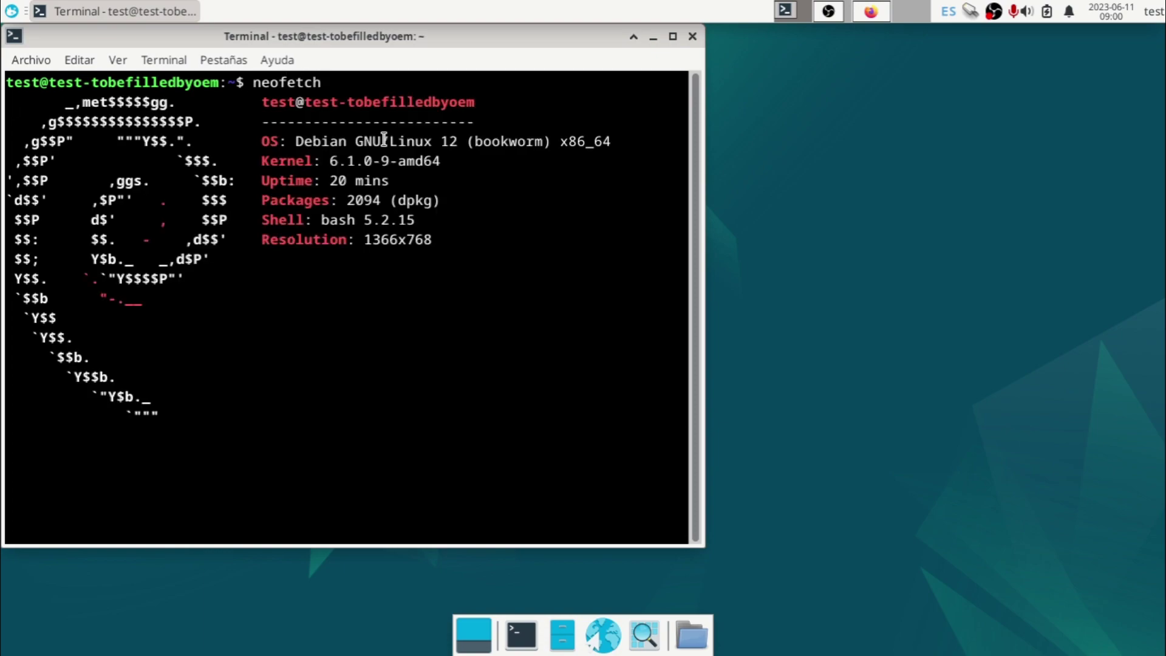
Step: Run btop in a second terminal tab, then go back to Firefox
right_click(40, 237)
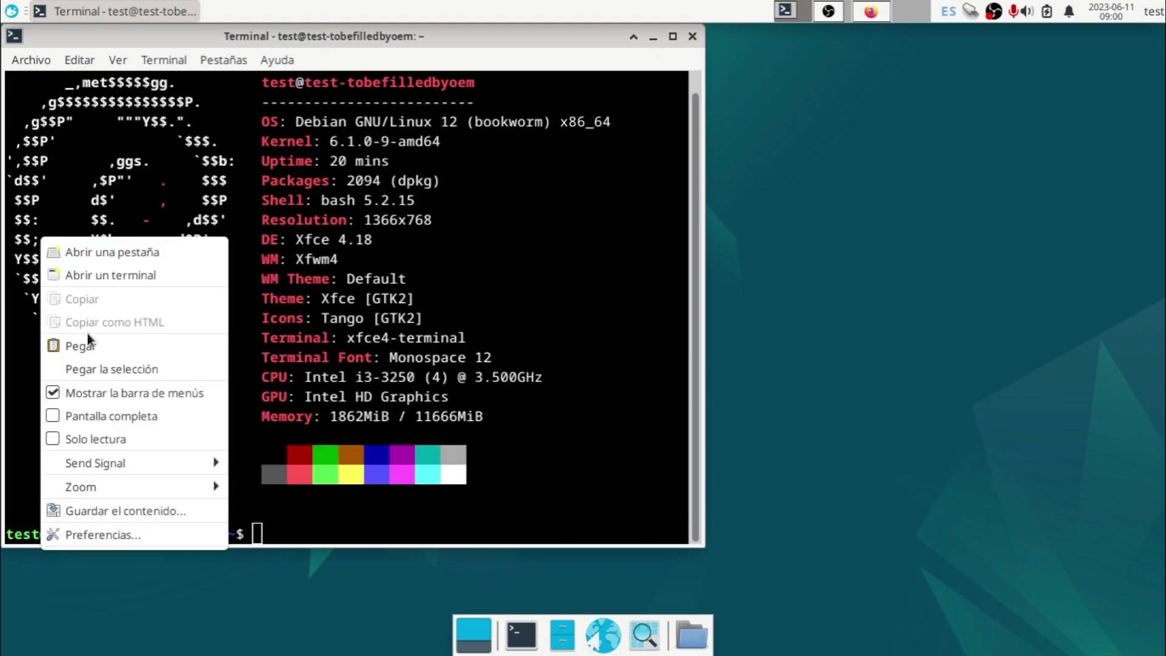
left_click(133, 257)
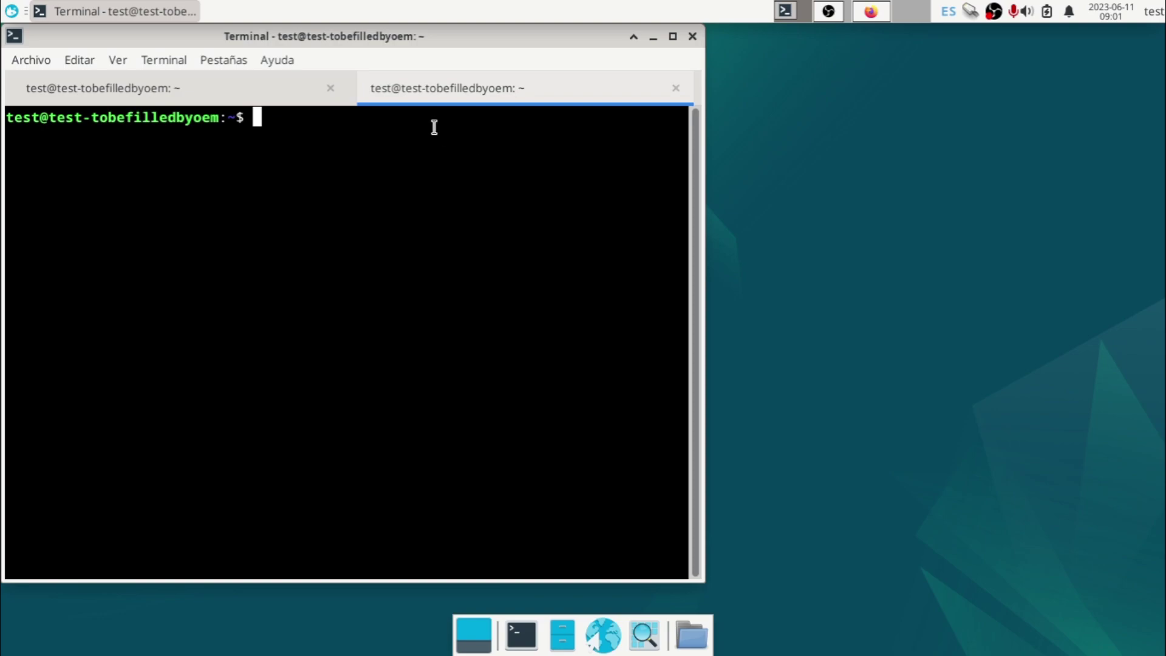
type("btop")
key("Return")
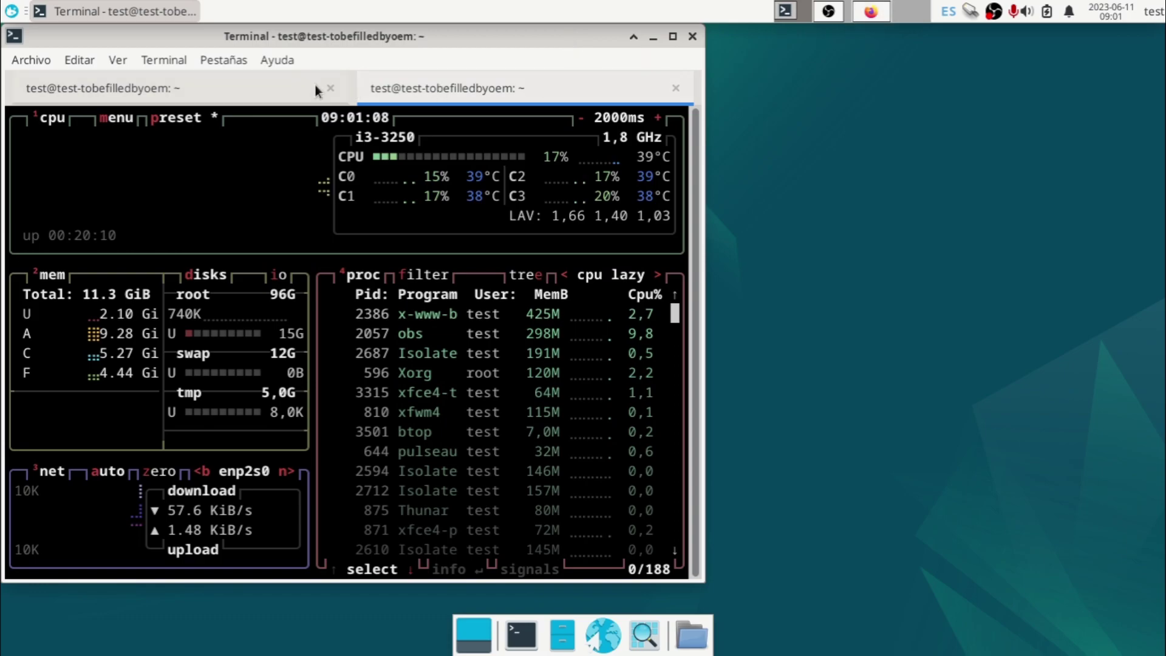
left_click(244, 88)
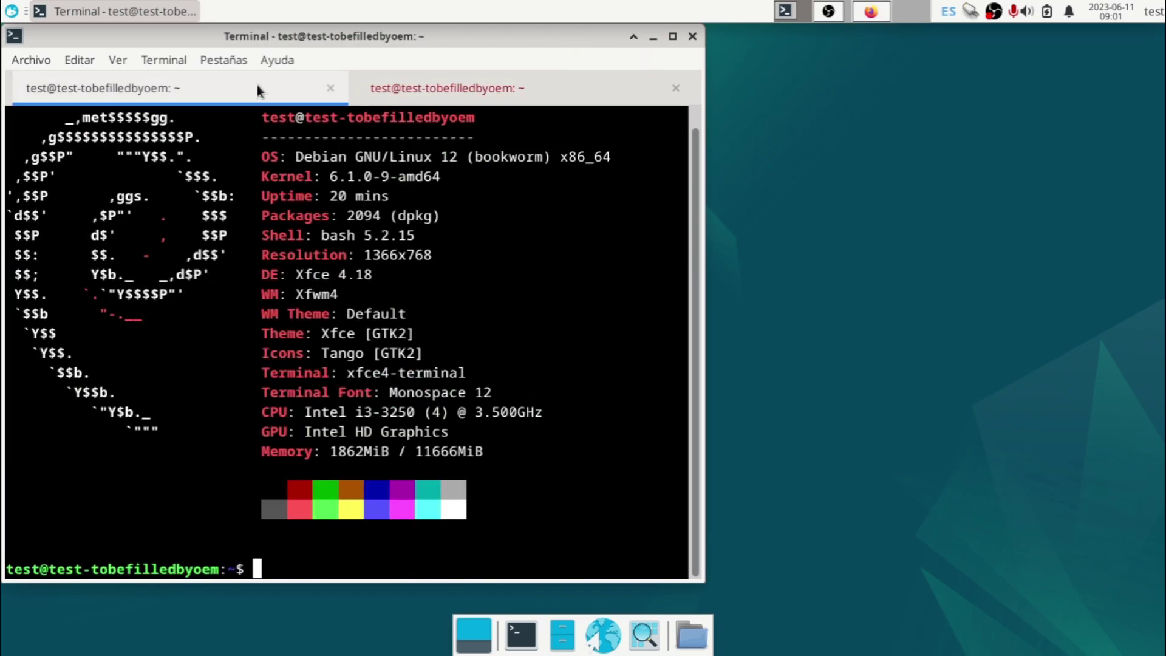
left_click(863, 16)
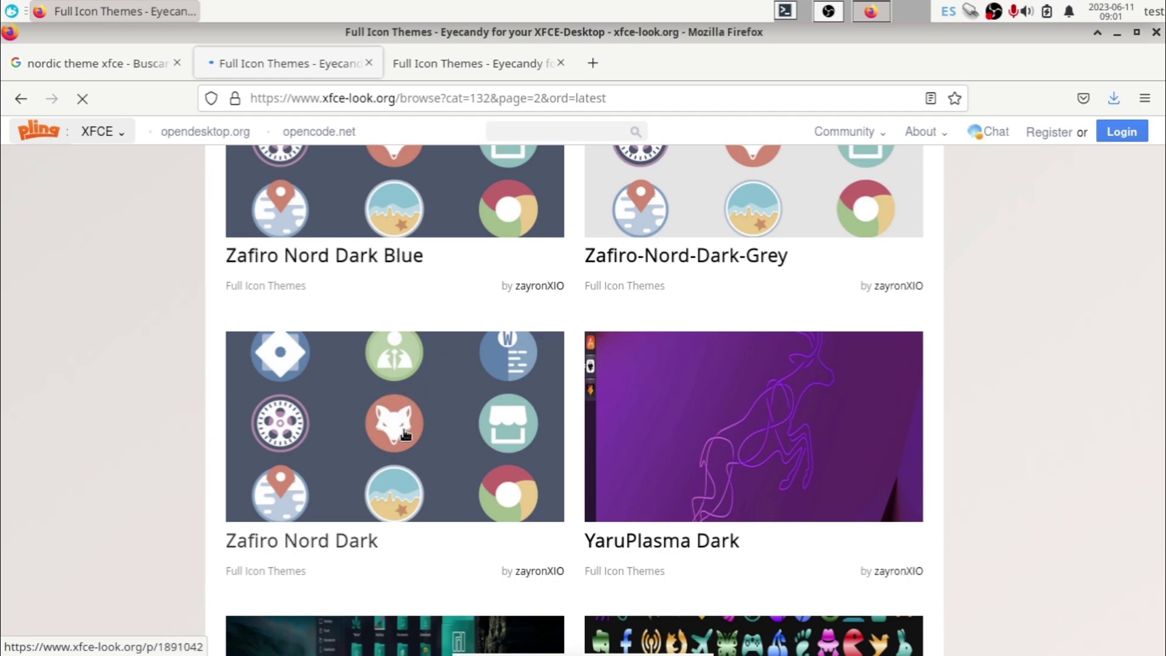
Step: Download Zafiro-Nord-Black.tar.xz (1.12 MB) from the Zafiro Nord Dark product page
left_click(404, 431)
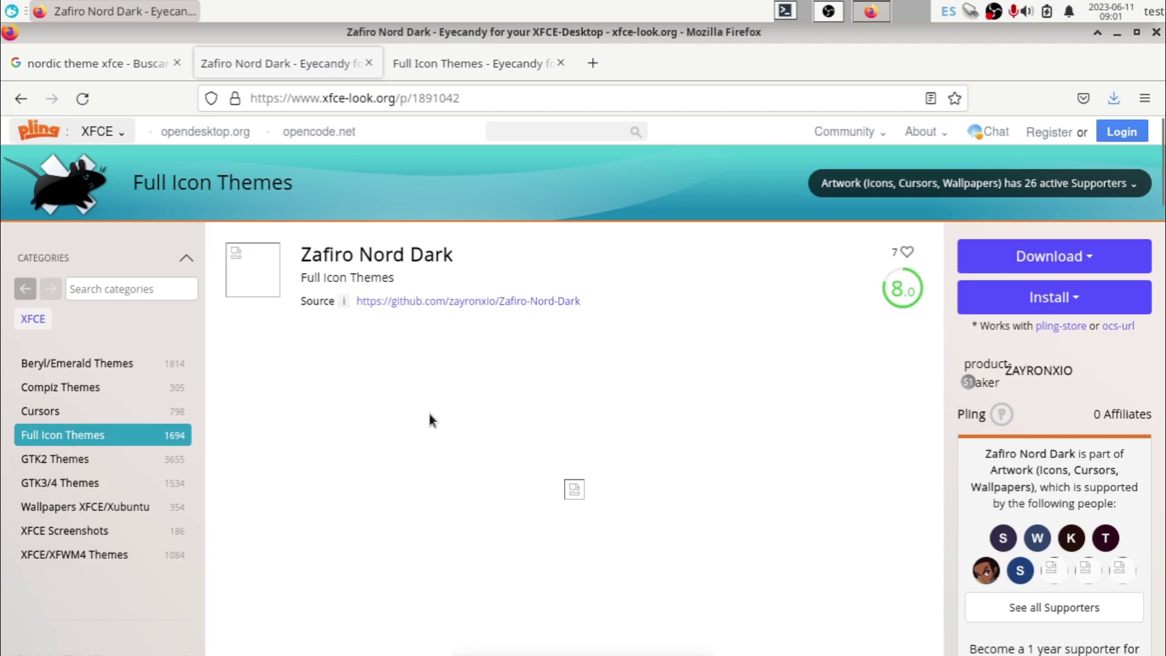
scroll(429, 414, "down", 5)
scroll(428, 412, "up", 4)
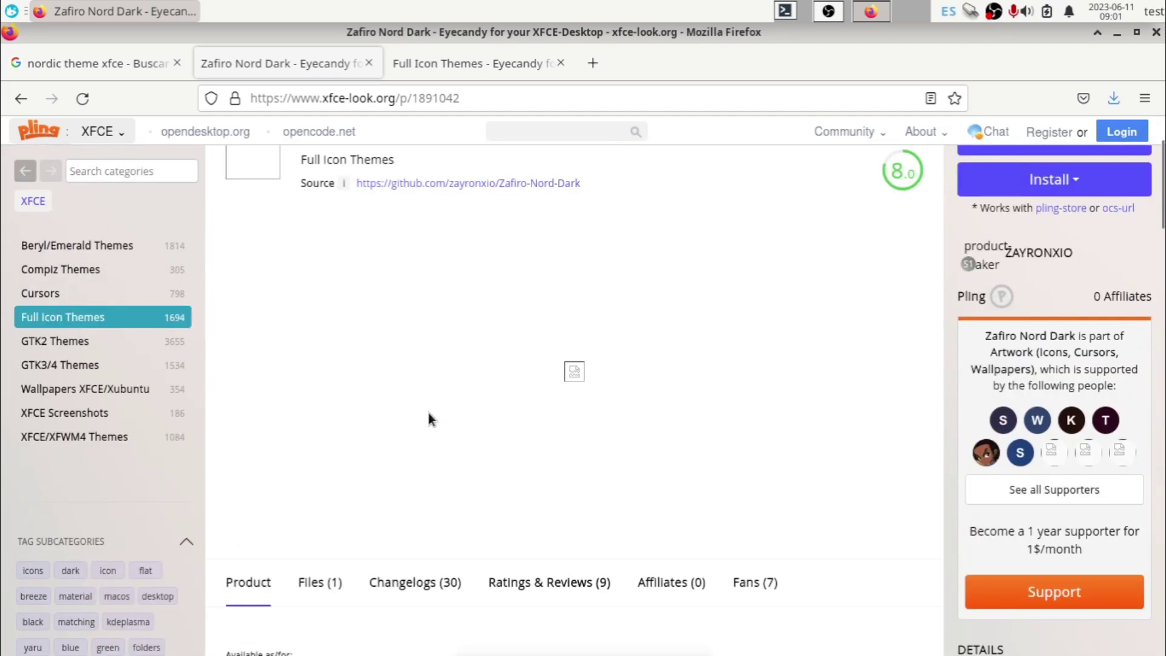
scroll(635, 355, "up", 2)
left_click(1064, 256)
left_click(1032, 296)
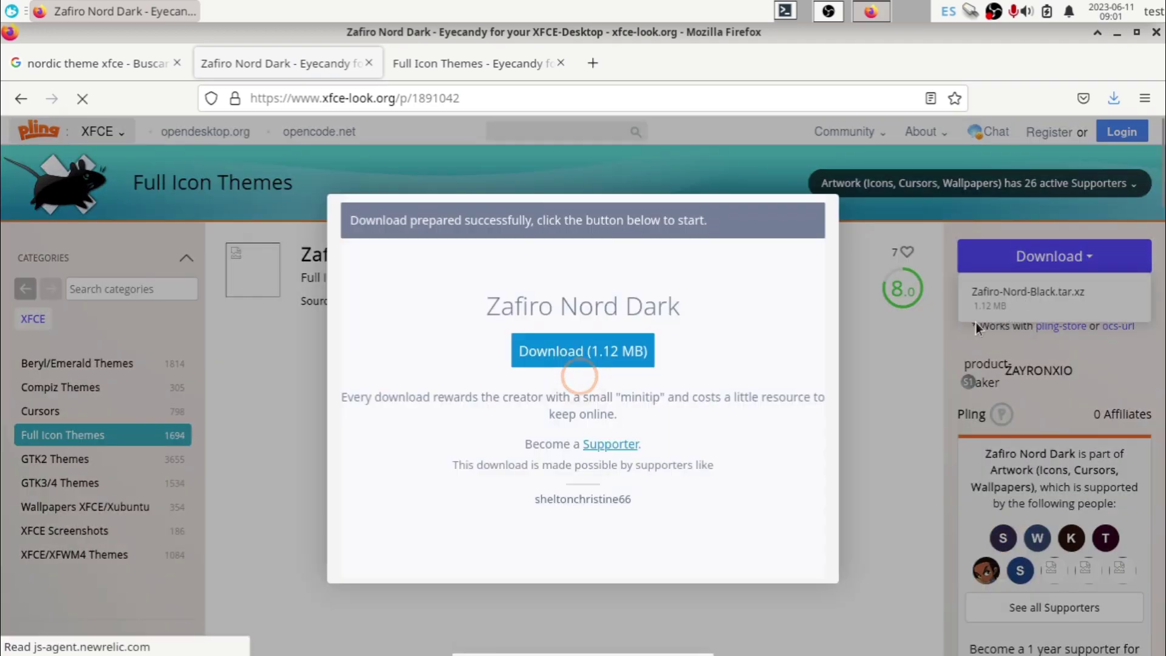
left_click(581, 352)
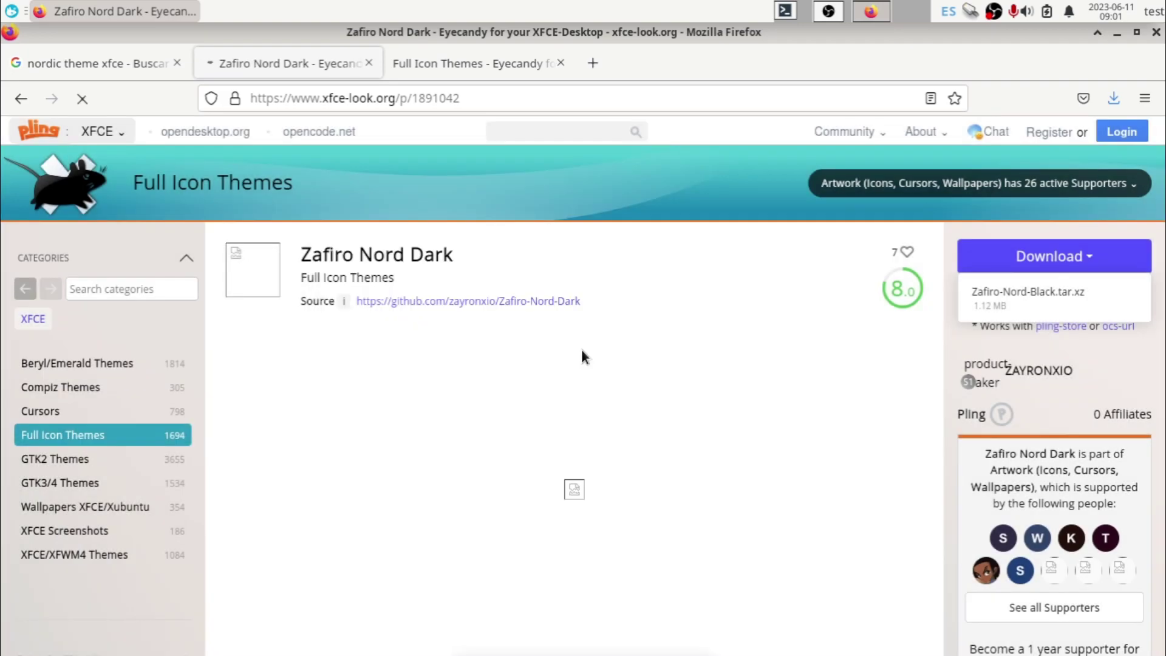
left_click(1111, 98)
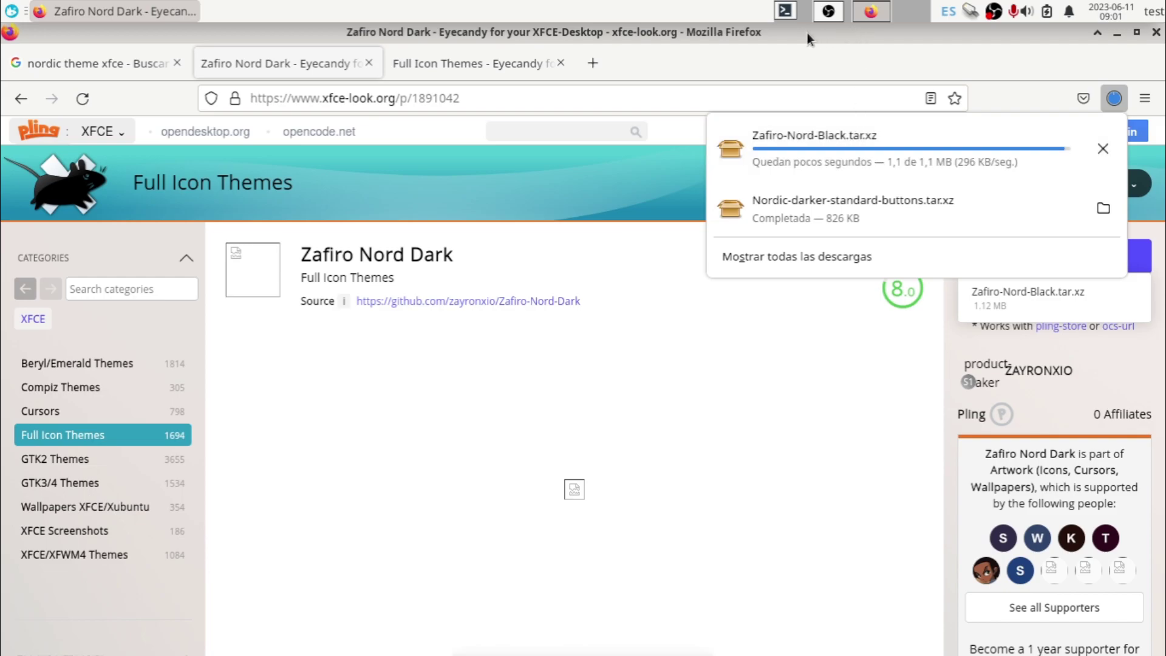
Step: Switch to the empty desktop workspace using the top-panel workspace pager
left_click(828, 11)
left_click(872, 14)
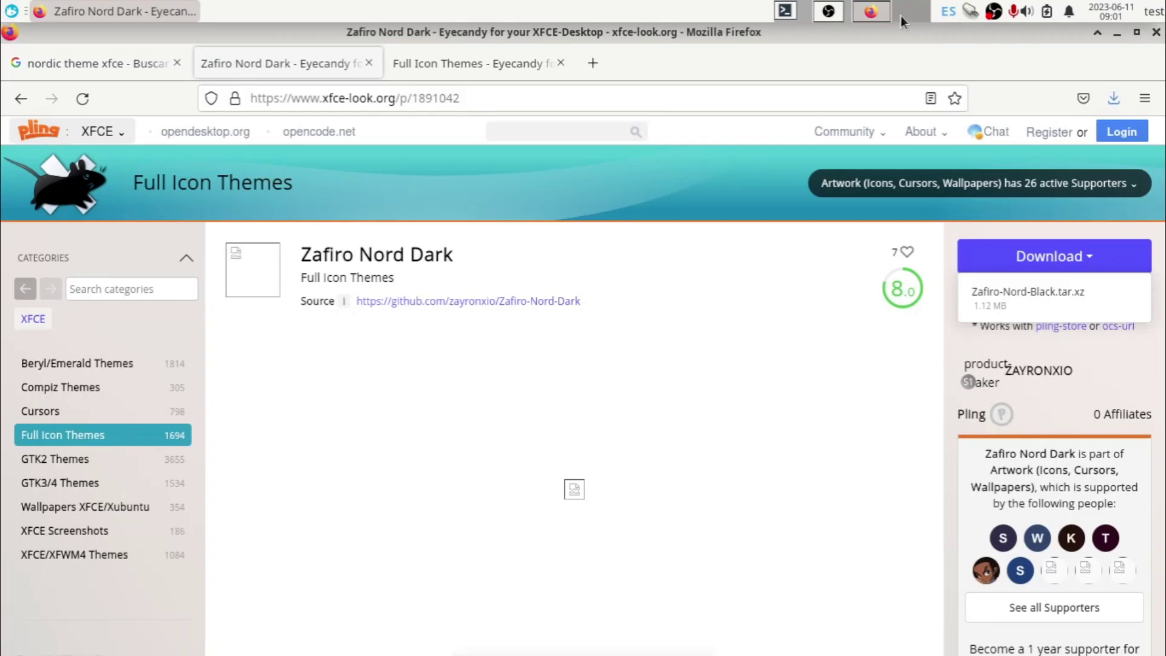
left_click(901, 16)
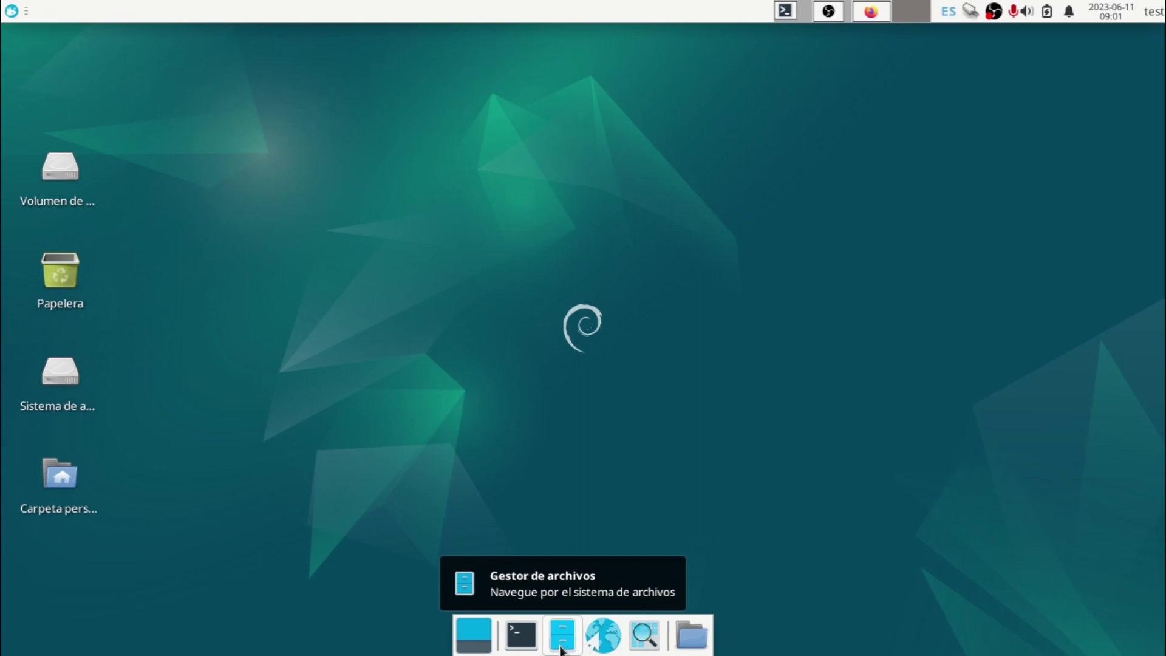
Step: Set wallpaperflare.com_wallpaper (3).jpg from Imágenes as the desktop background and minimise Thunar
left_click(559, 643)
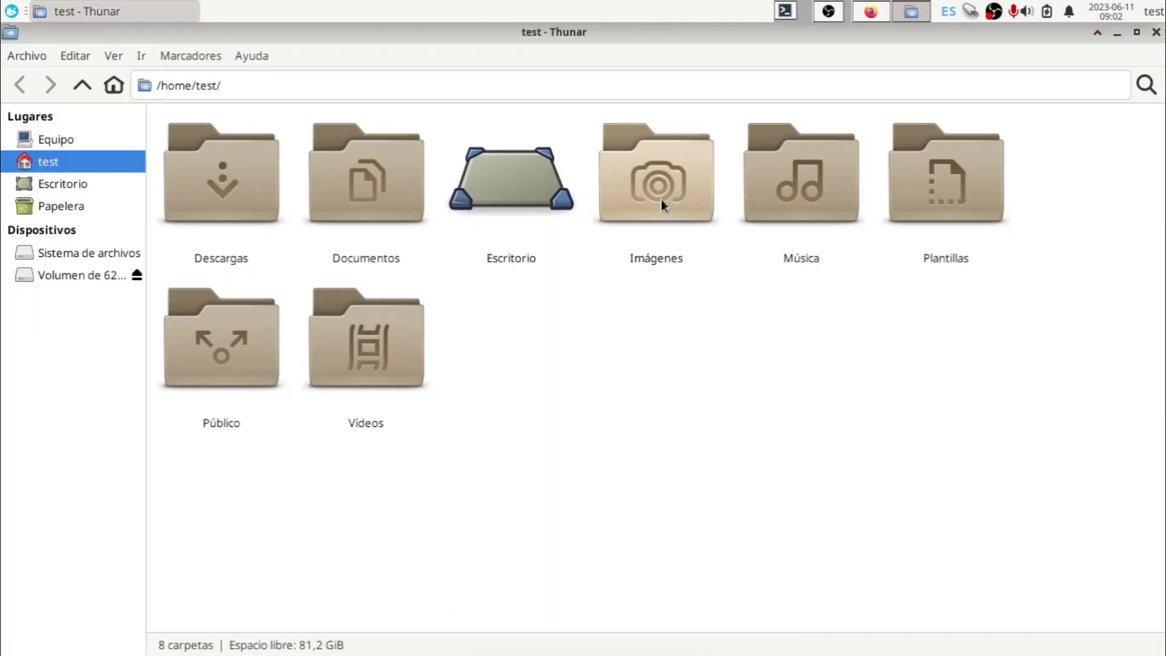
double_click(660, 199)
right_click(253, 174)
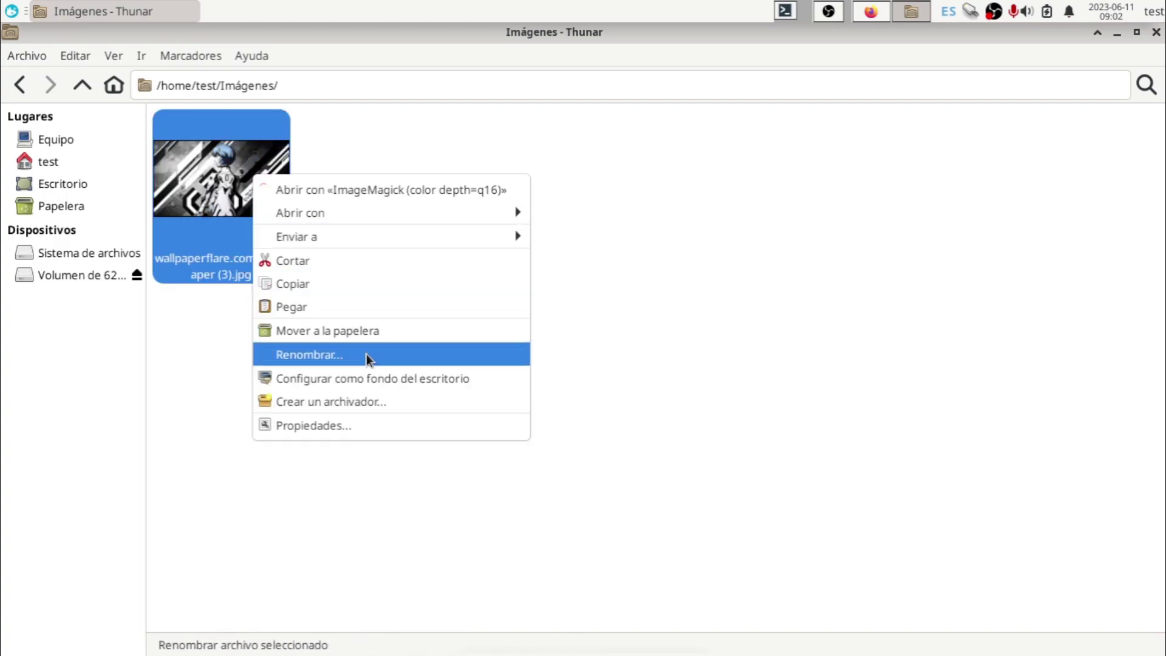
left_click(374, 380)
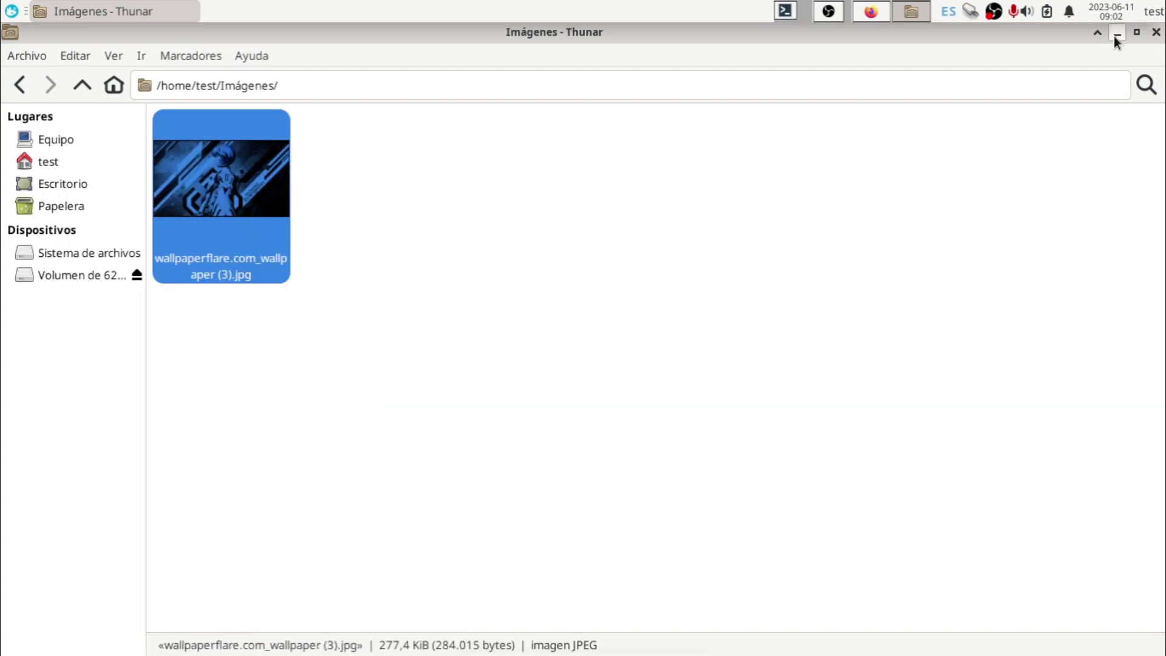
left_click(1115, 37)
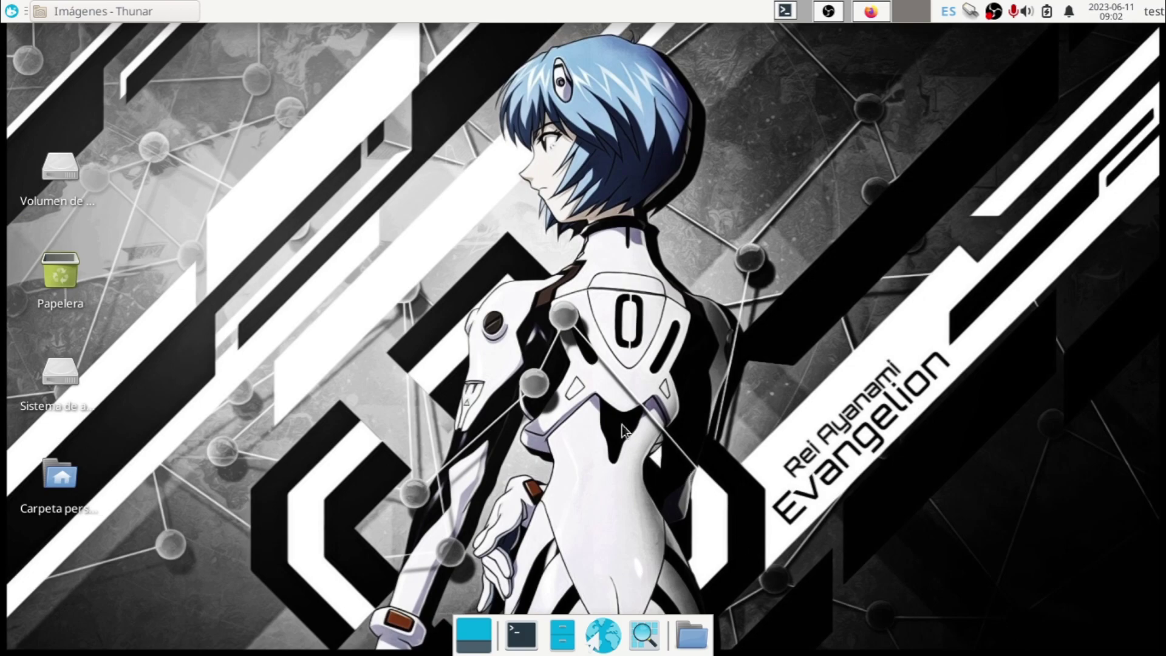
left_click(13, 11)
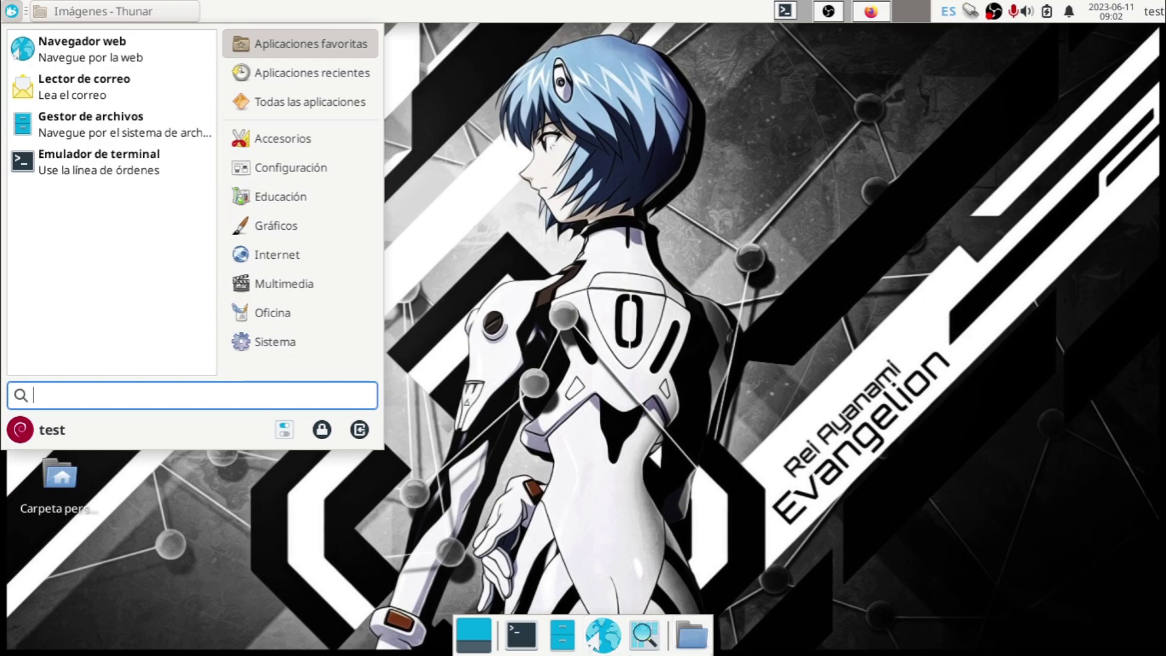
Step: Open Descargas and extract Nordic-darker-standard-buttons.tar.xz there with Extraer aquí
left_click(562, 635)
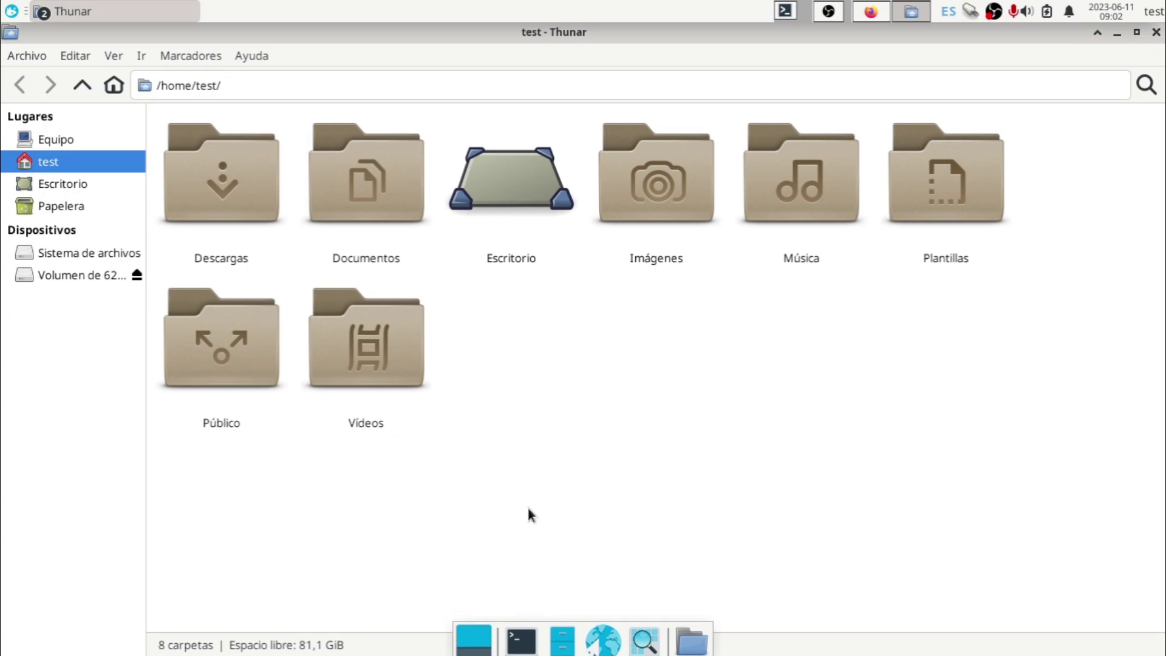
double_click(213, 200)
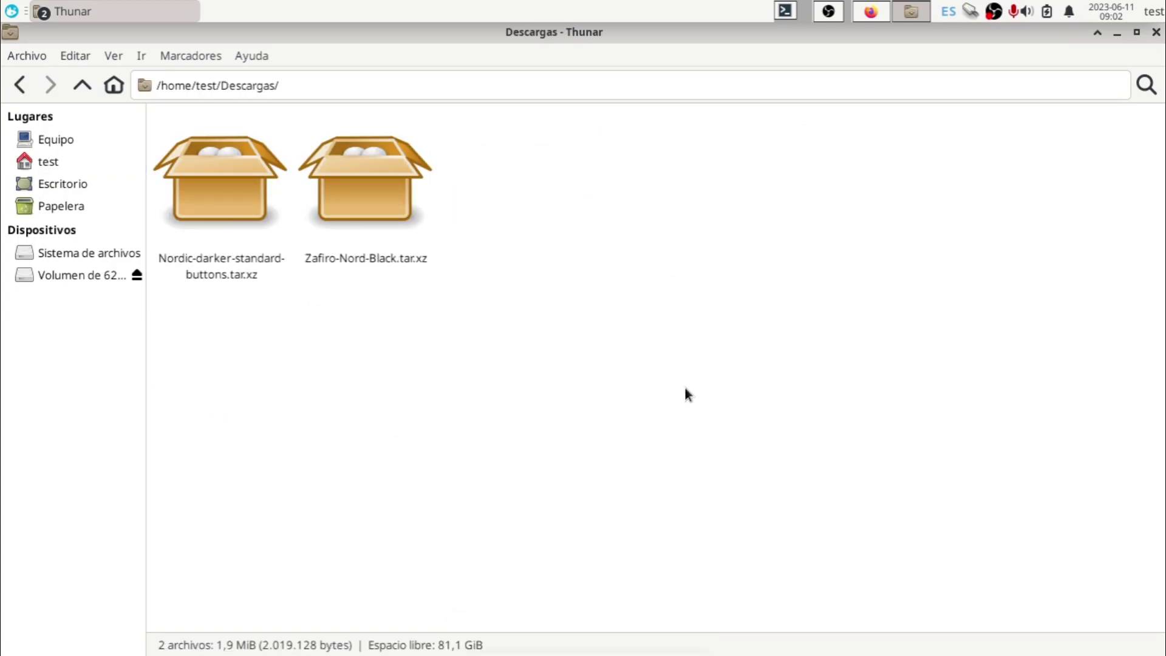
left_click(226, 207)
right_click(226, 207)
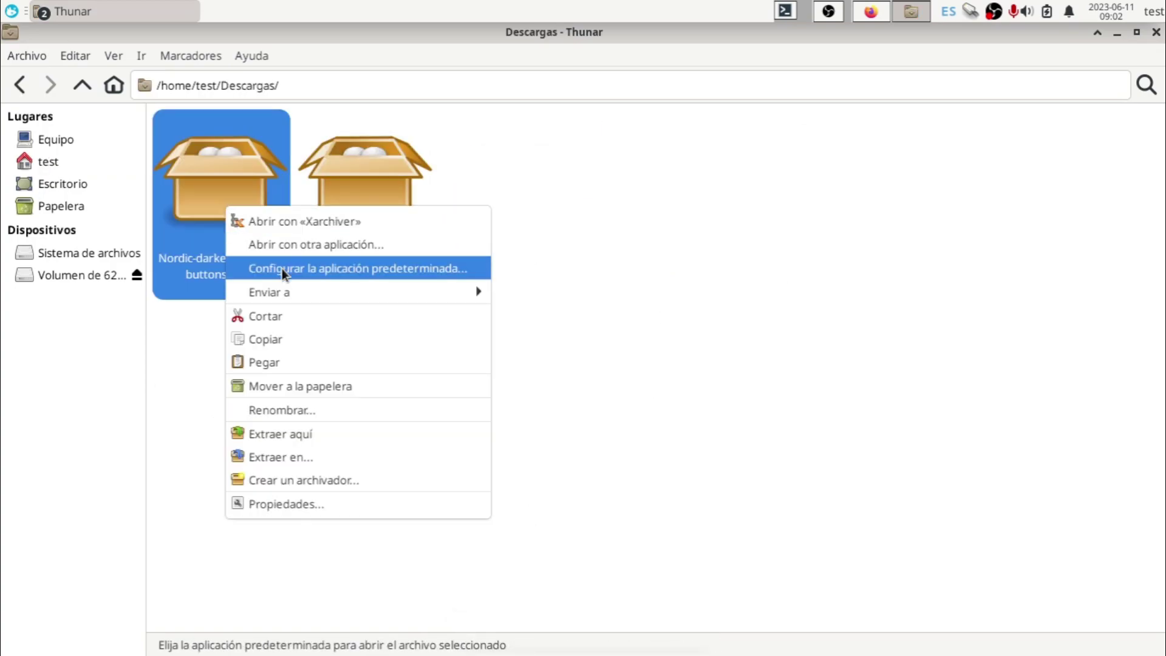
left_click(312, 433)
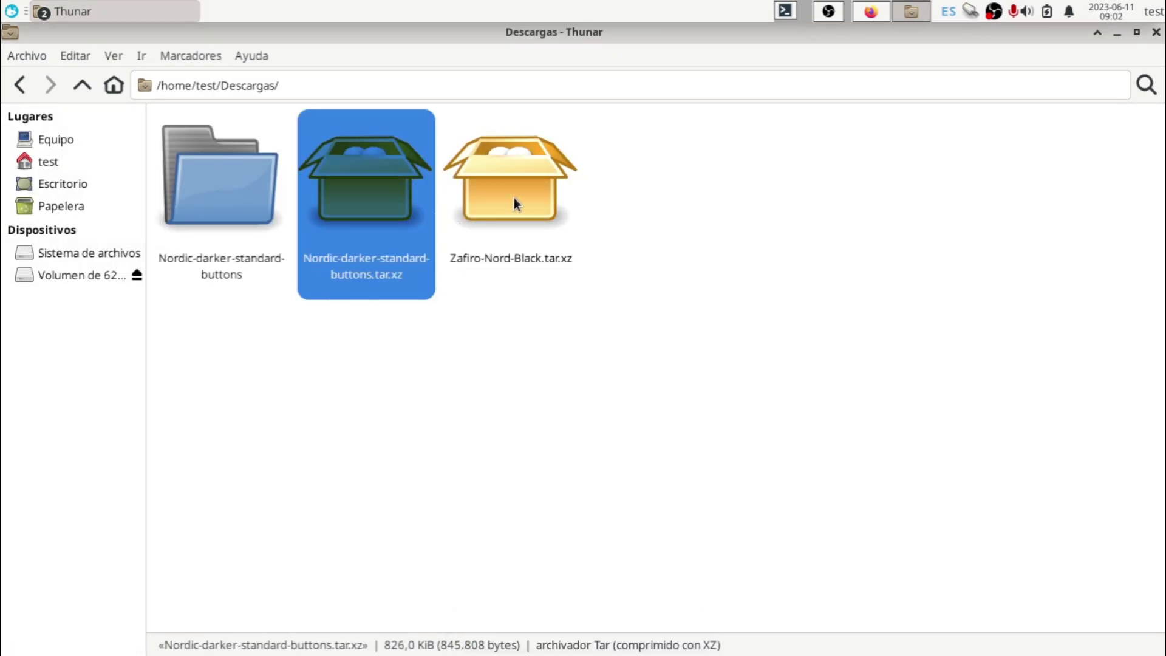
Step: Extract Zafiro-Nord-Black.tar.xz in Descargas, then go to the test home folder
left_click(514, 198)
right_click(513, 198)
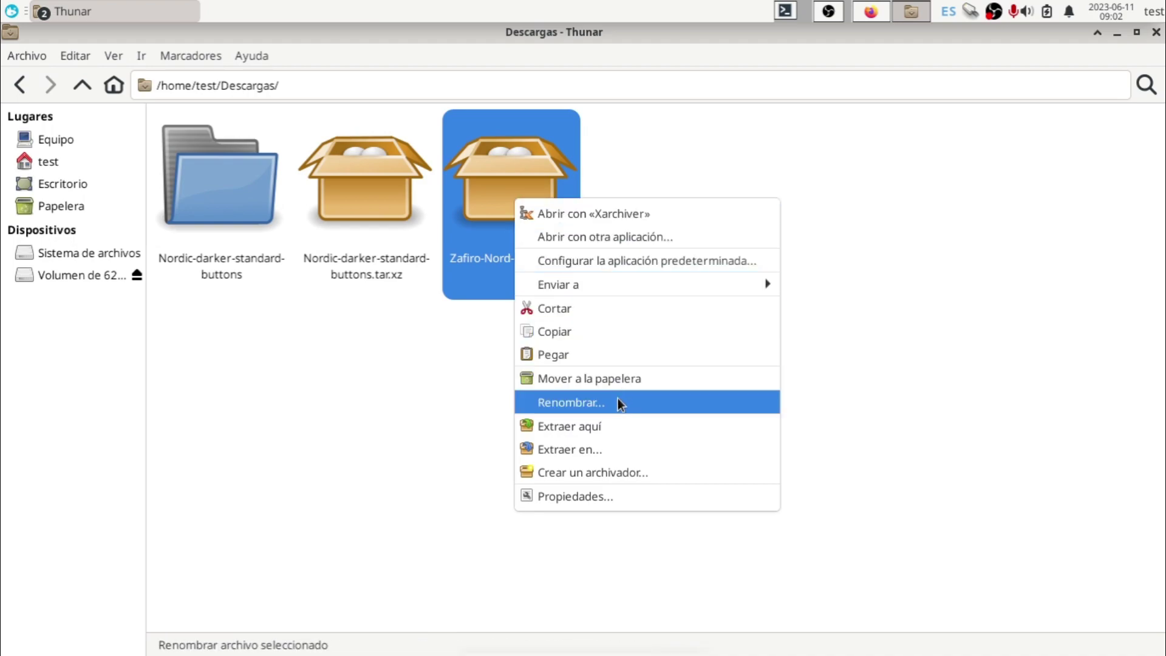
left_click(610, 422)
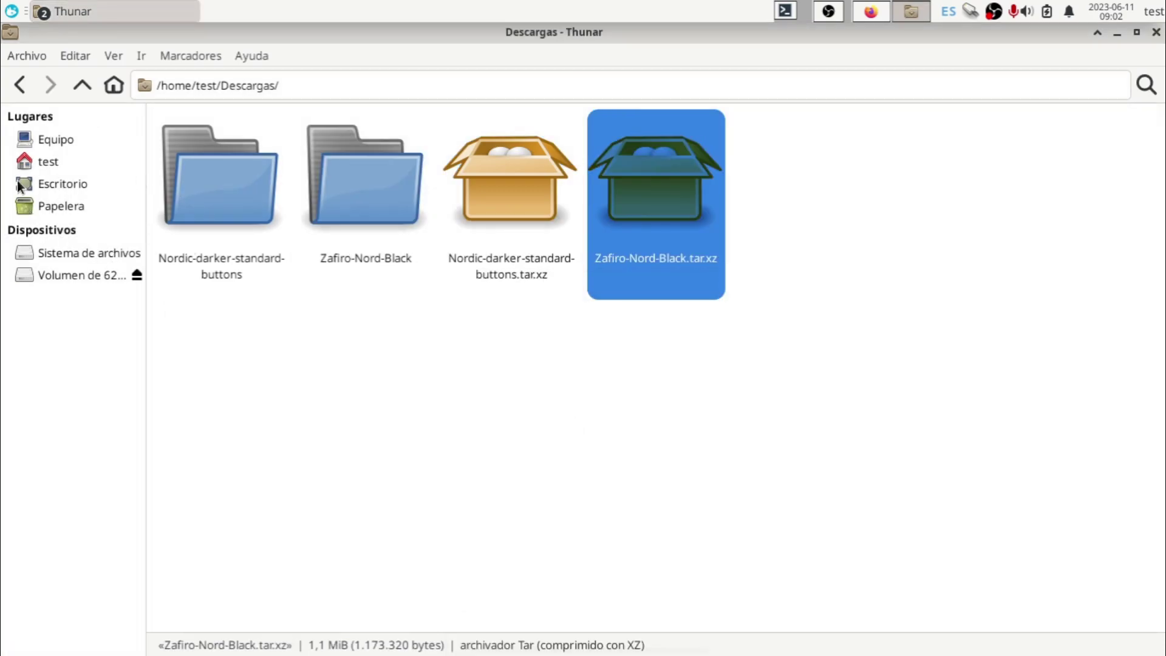
right_click(40, 140)
key("Escape")
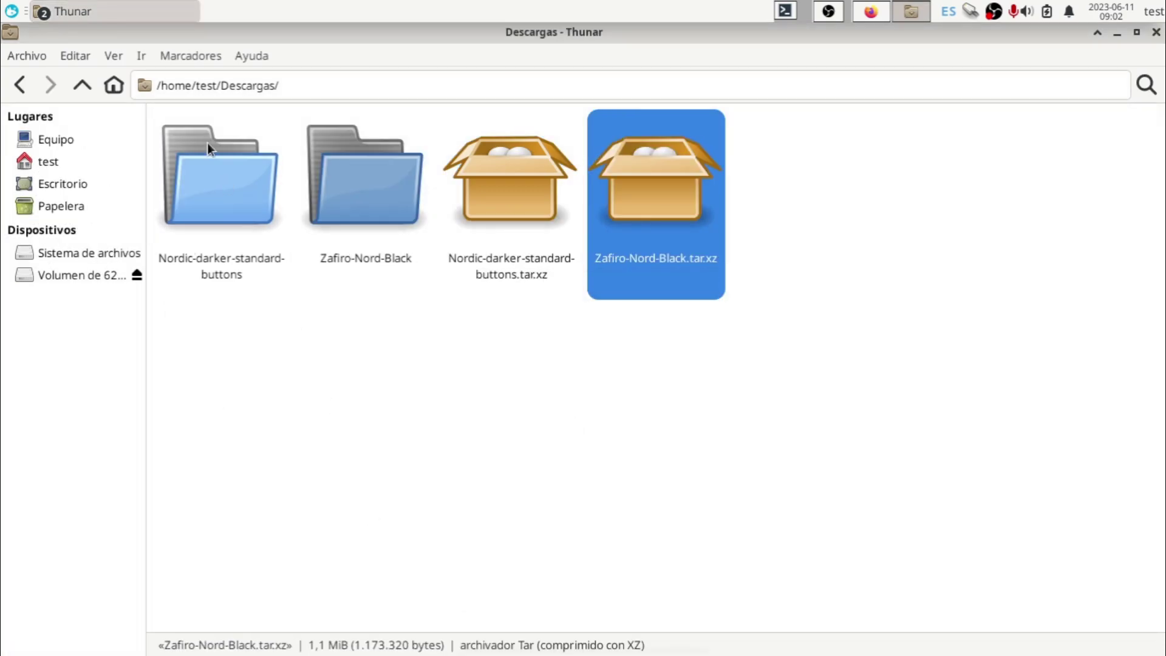
left_click(41, 163)
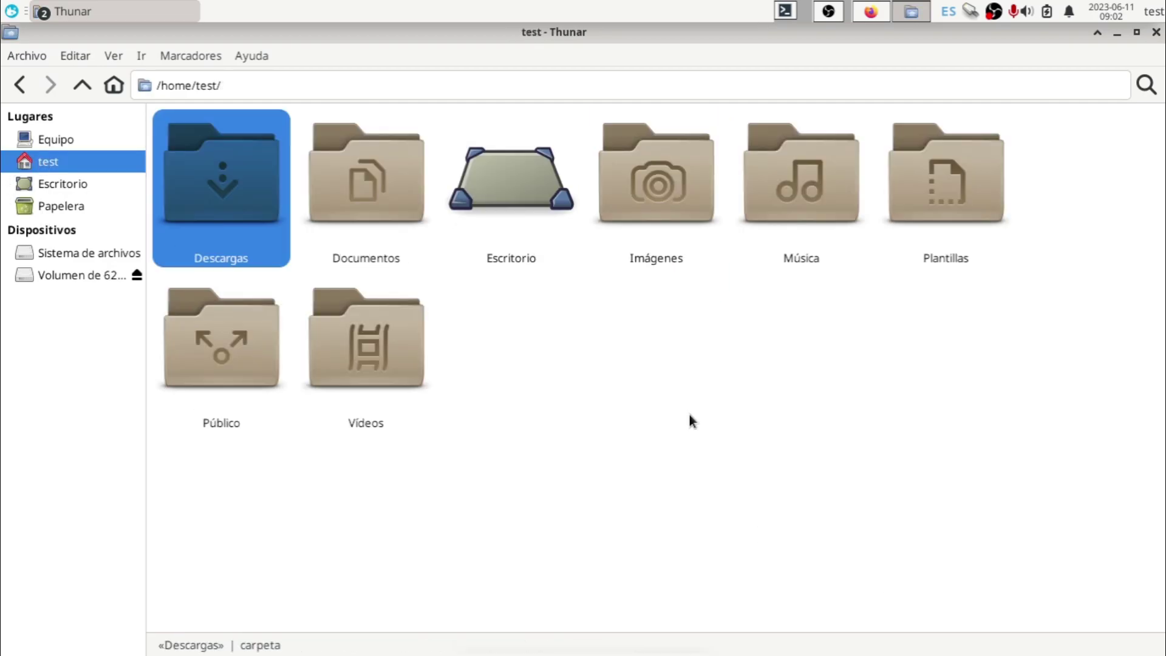
Step: Show hidden files with Ctrl+H and create a .icons folder in the home folder
left_click(651, 401)
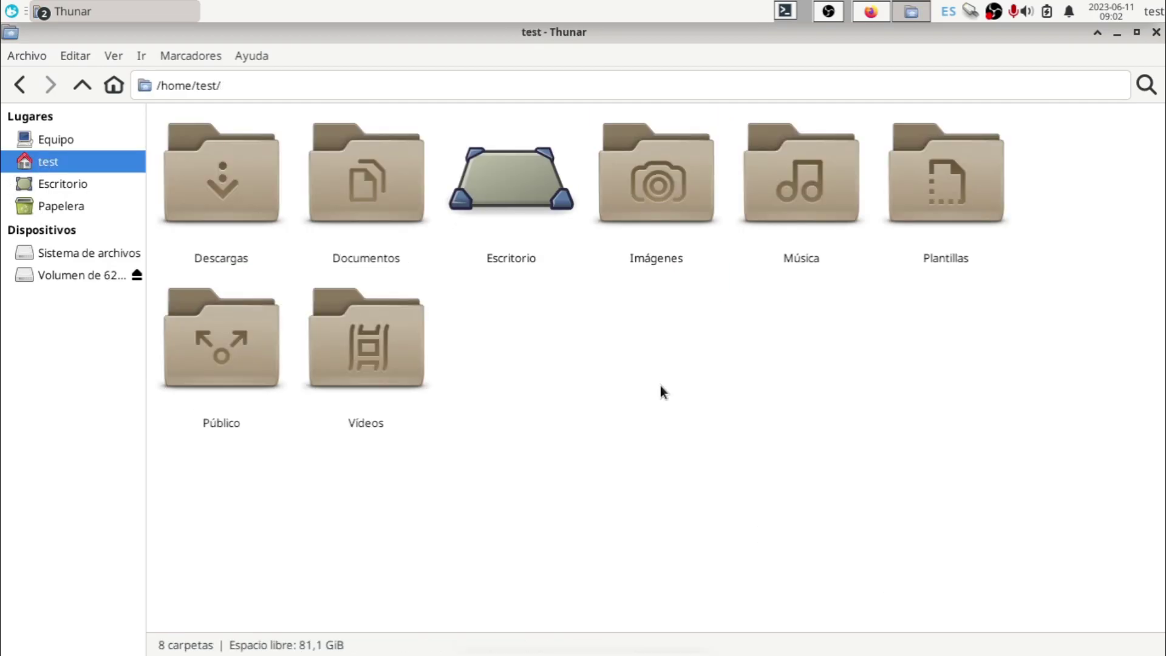
key("ctrl+h")
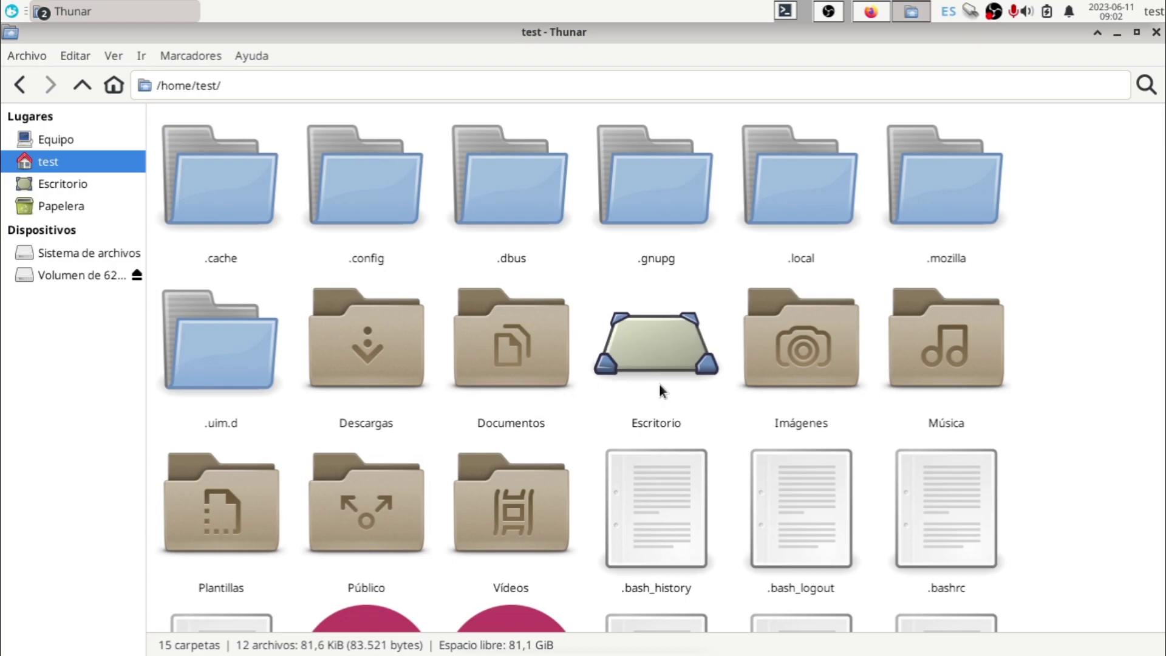
scroll(654, 297, "down", 5)
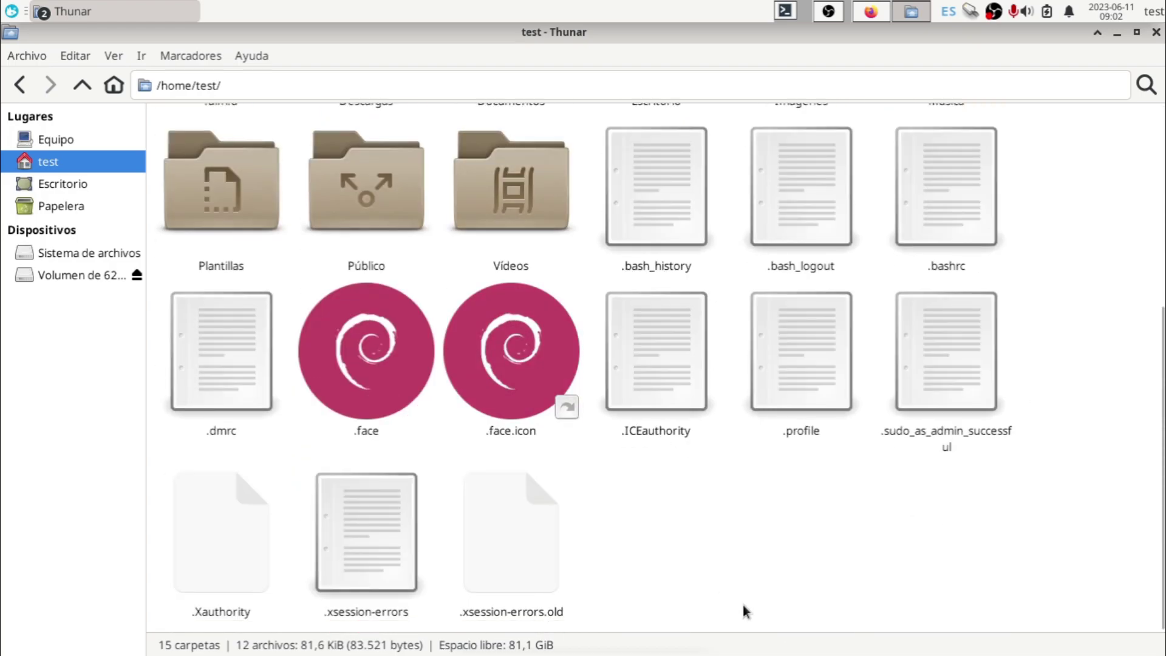
right_click(707, 584)
left_click(772, 385)
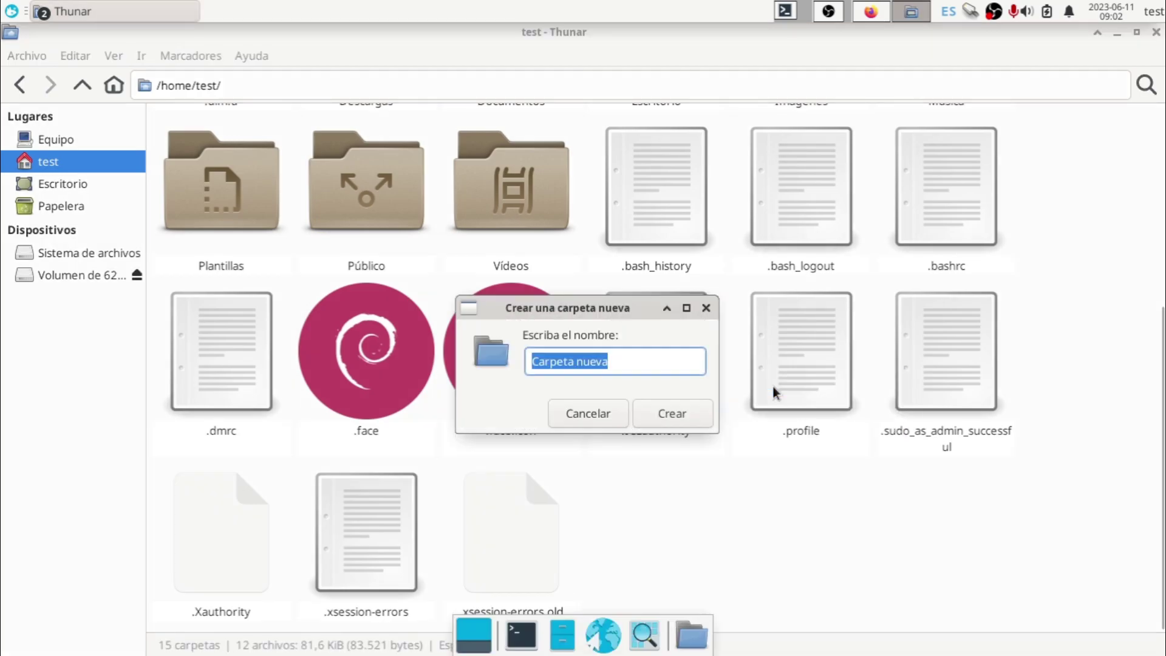
type(".")
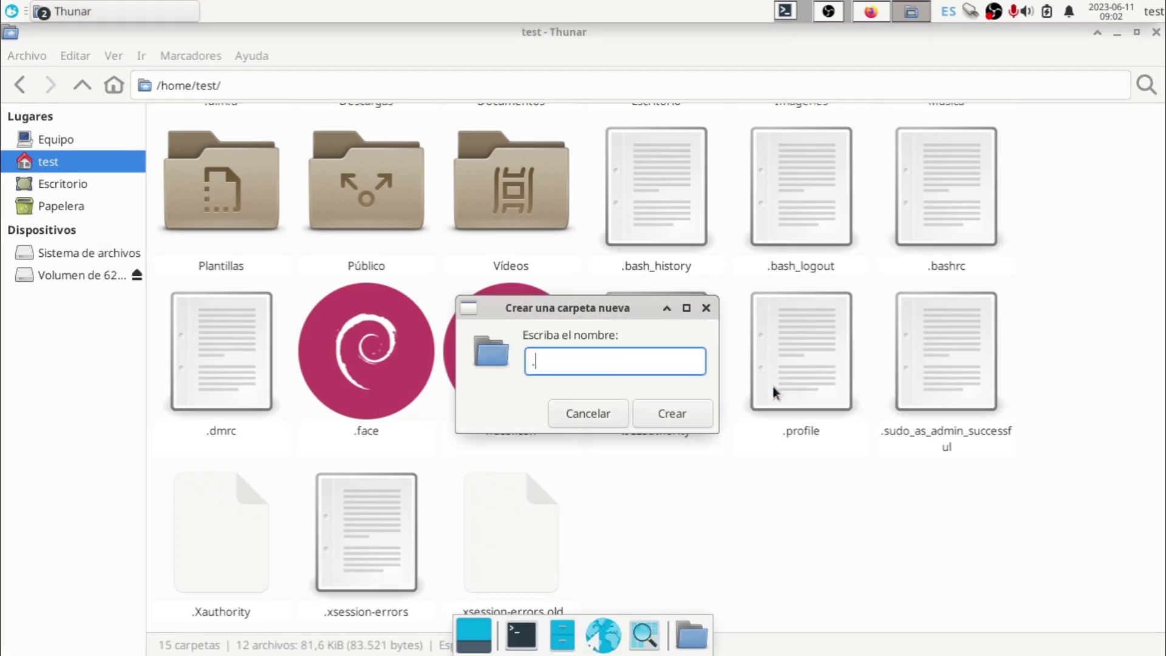
type("icons")
key("Return")
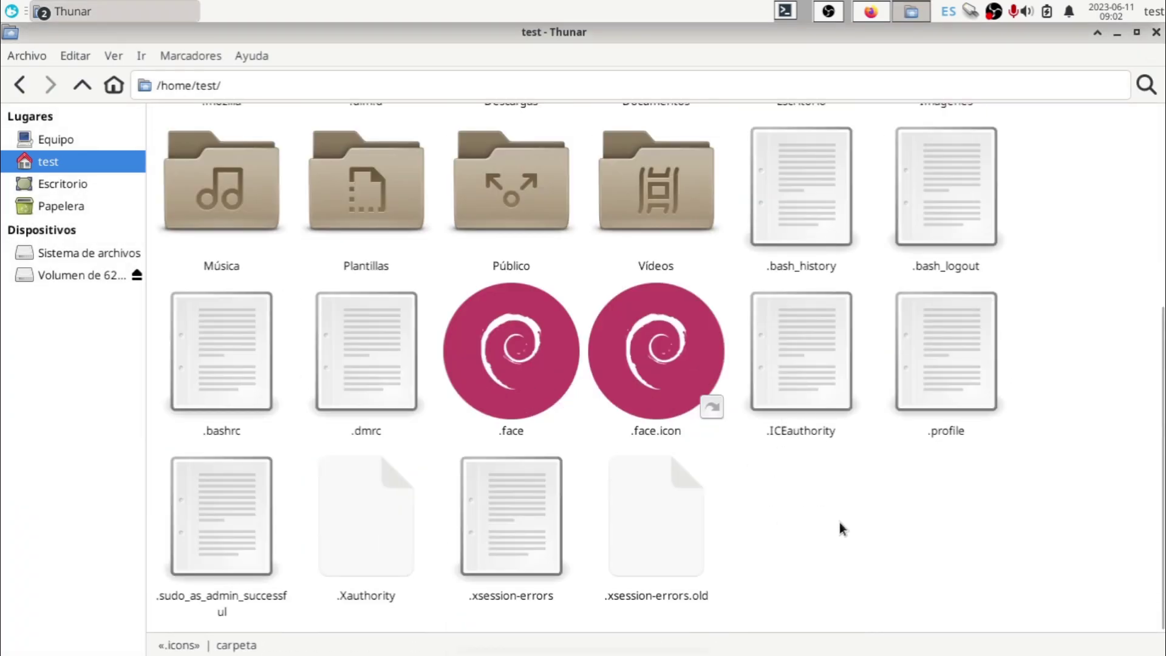
Step: Create a second hidden folder named .themes in the home folder
right_click(854, 524)
left_click(990, 317)
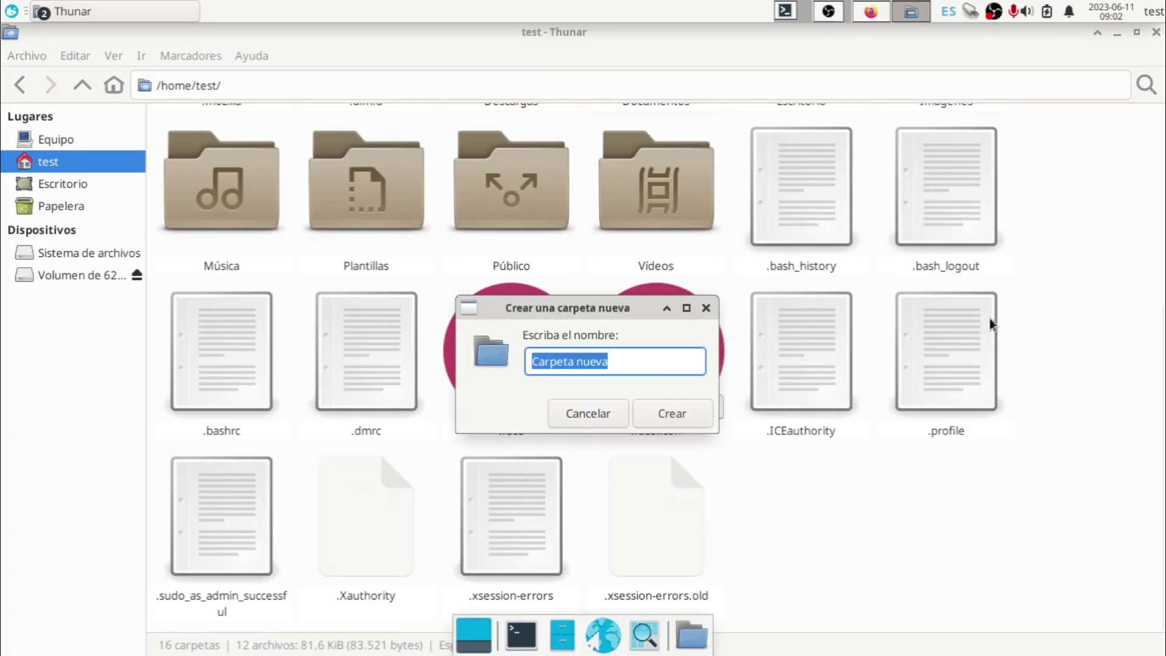
type(".themes")
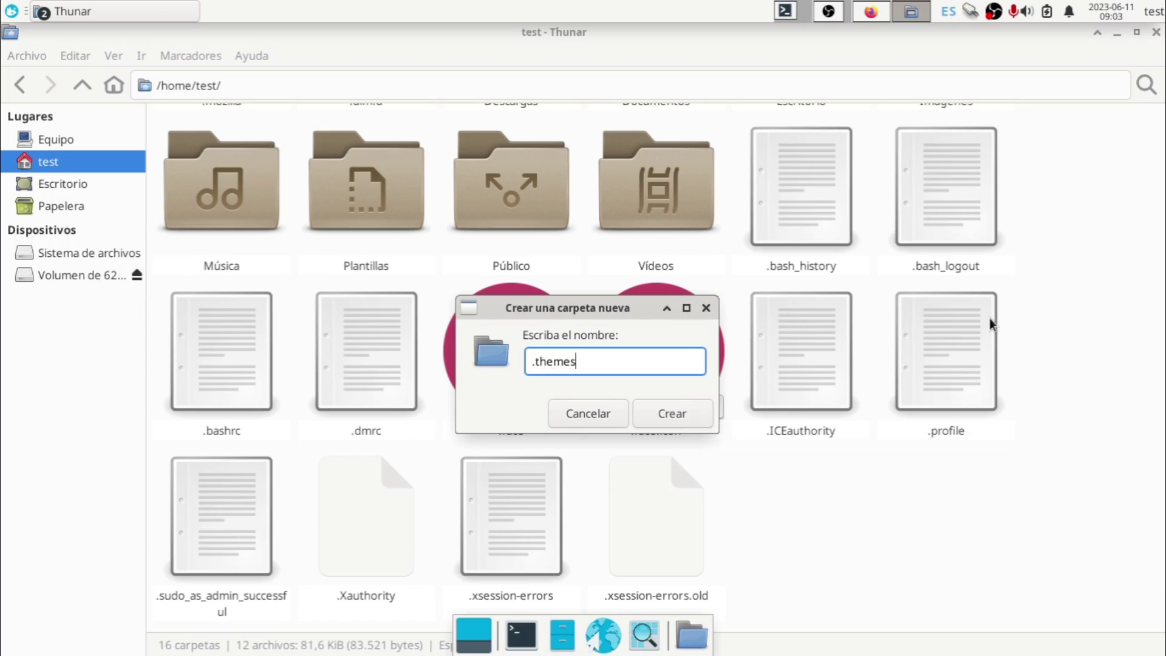
key("Return")
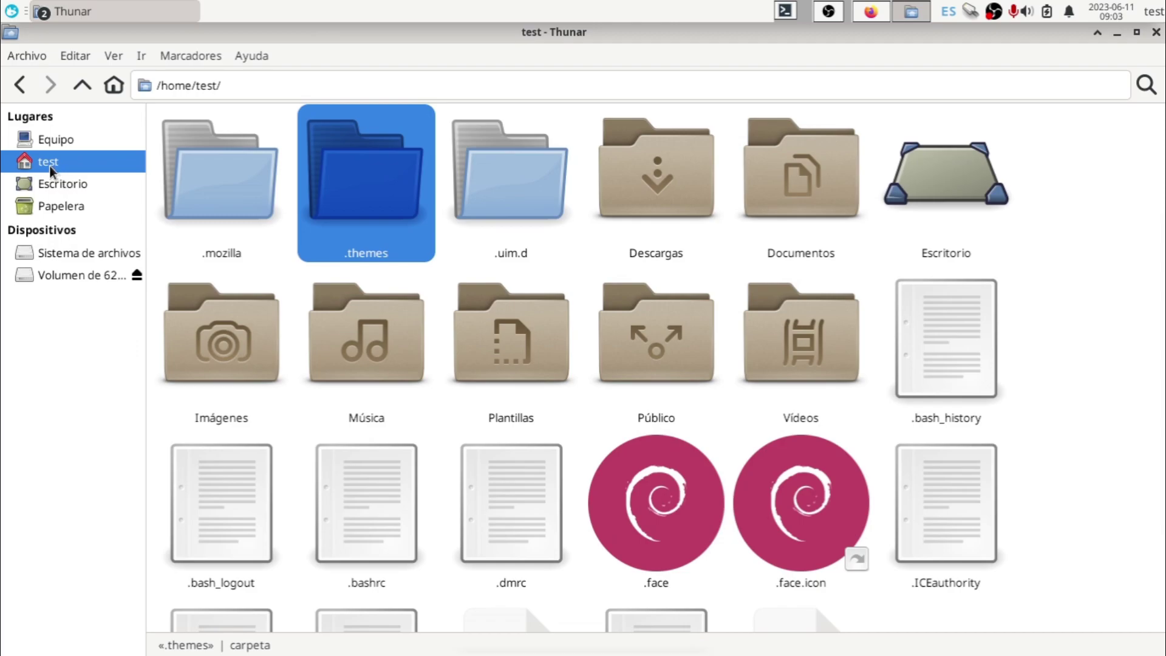
Step: Open Descargas in a new tab and copy both Nordic-darker-standard-buttons theme subfolders
right_click(660, 177)
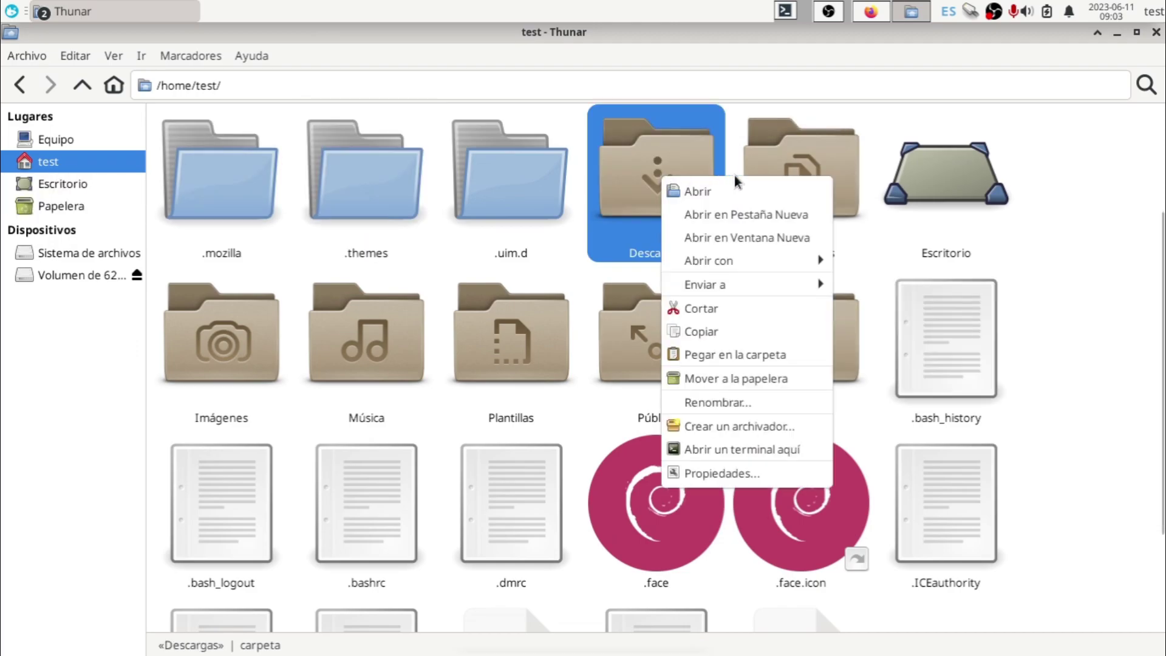
left_click(776, 215)
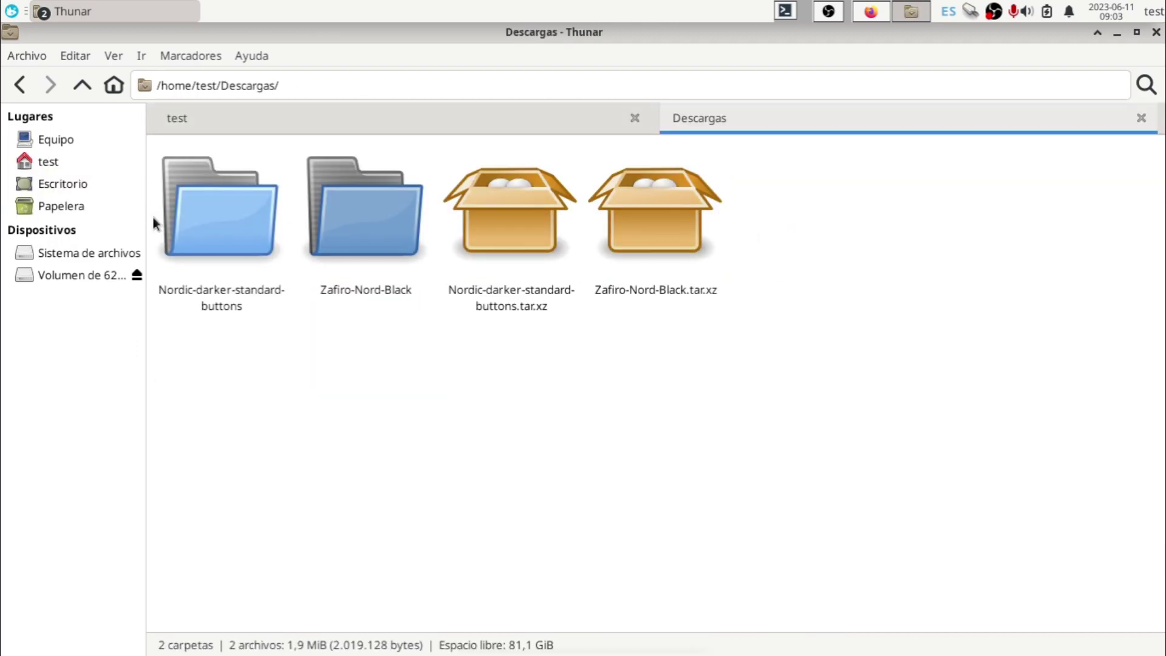
left_click(206, 217)
double_click(206, 216)
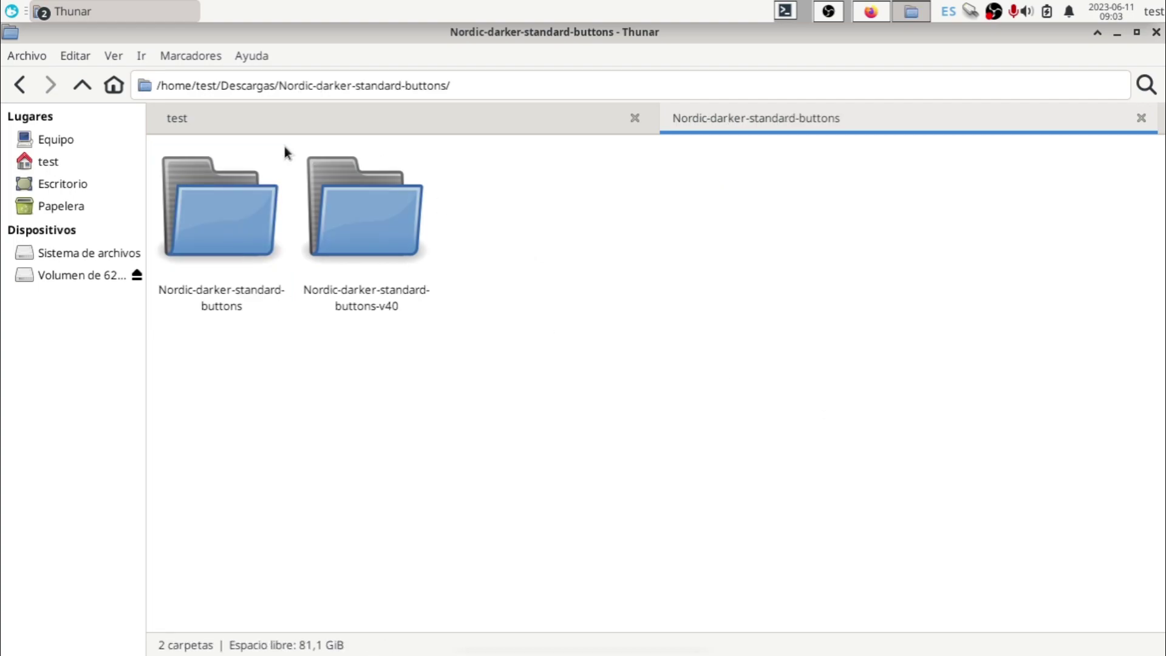
left_click_drag(570, 410, 206, 204)
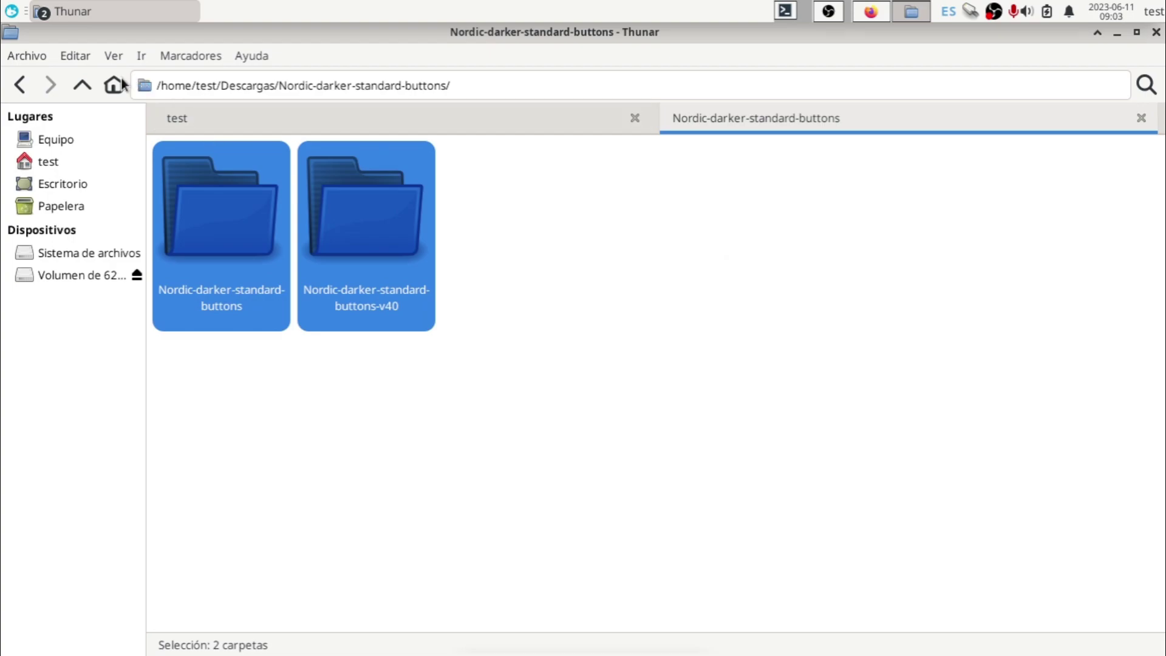
left_click(23, 90)
double_click(230, 213)
left_click_drag(590, 461, 210, 225)
right_click(210, 225)
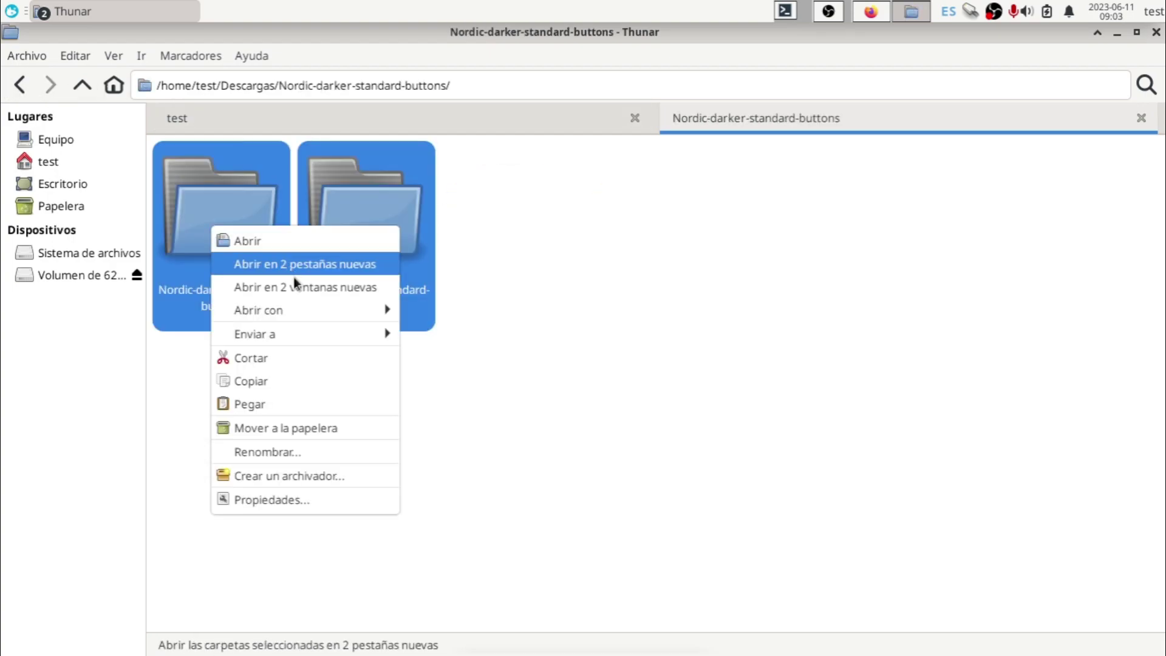
left_click(293, 385)
Step: Paste the Nordic-darker-standard-buttons and -v40 folders into ~/.themes
left_click(362, 114)
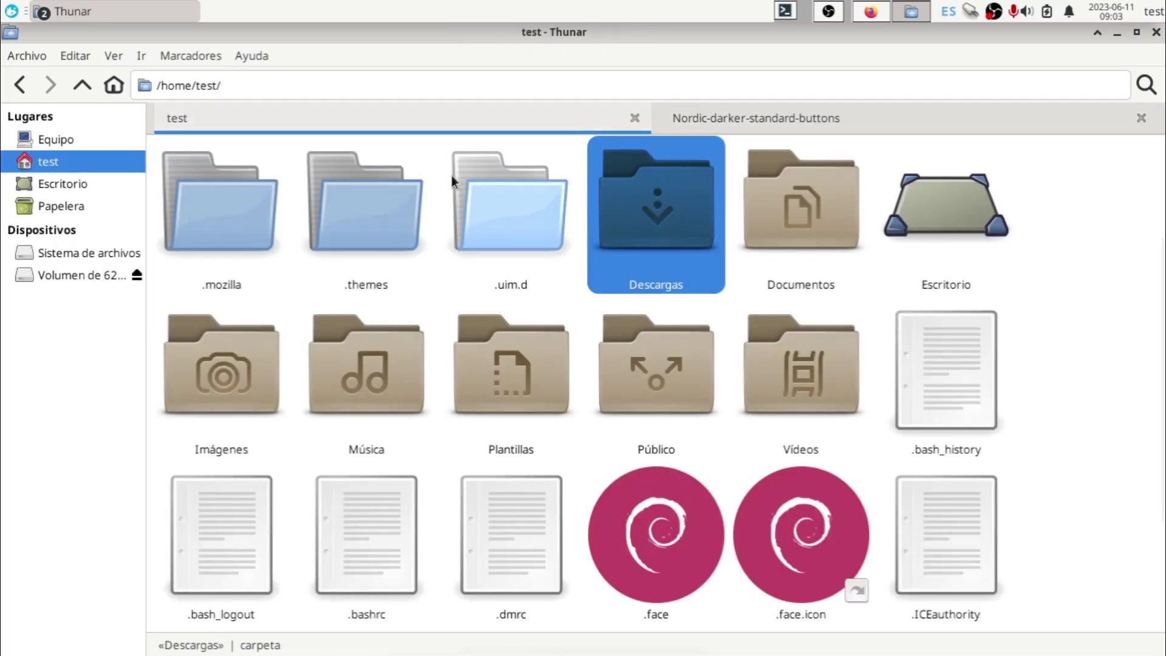
double_click(330, 210)
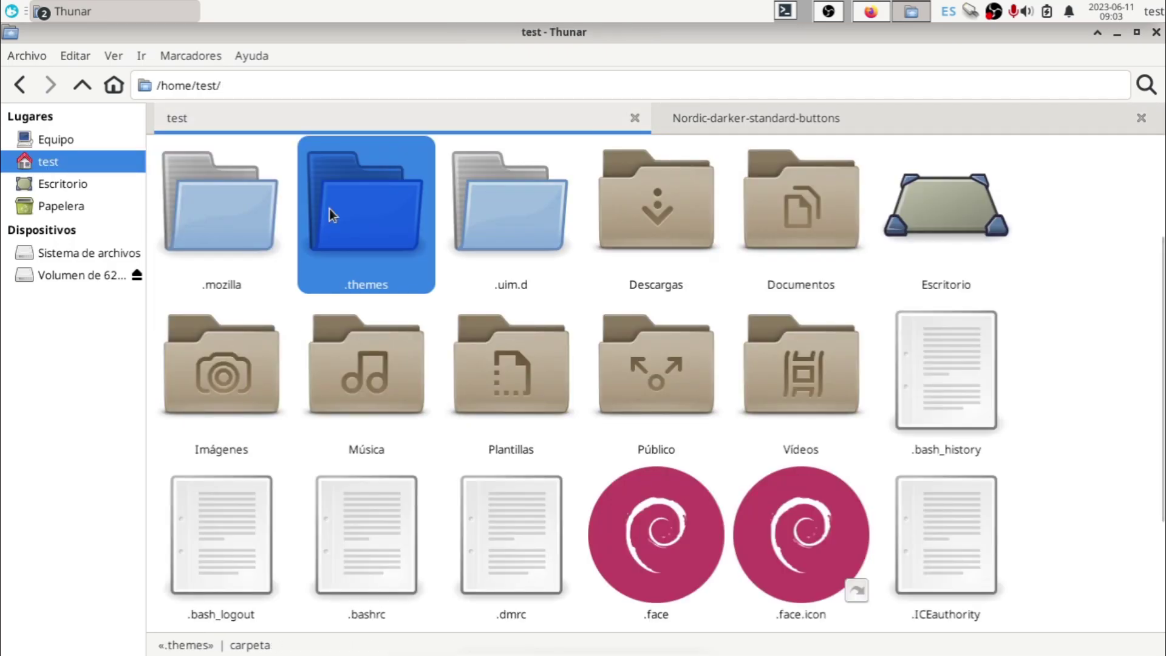
right_click(412, 277)
left_click(476, 331)
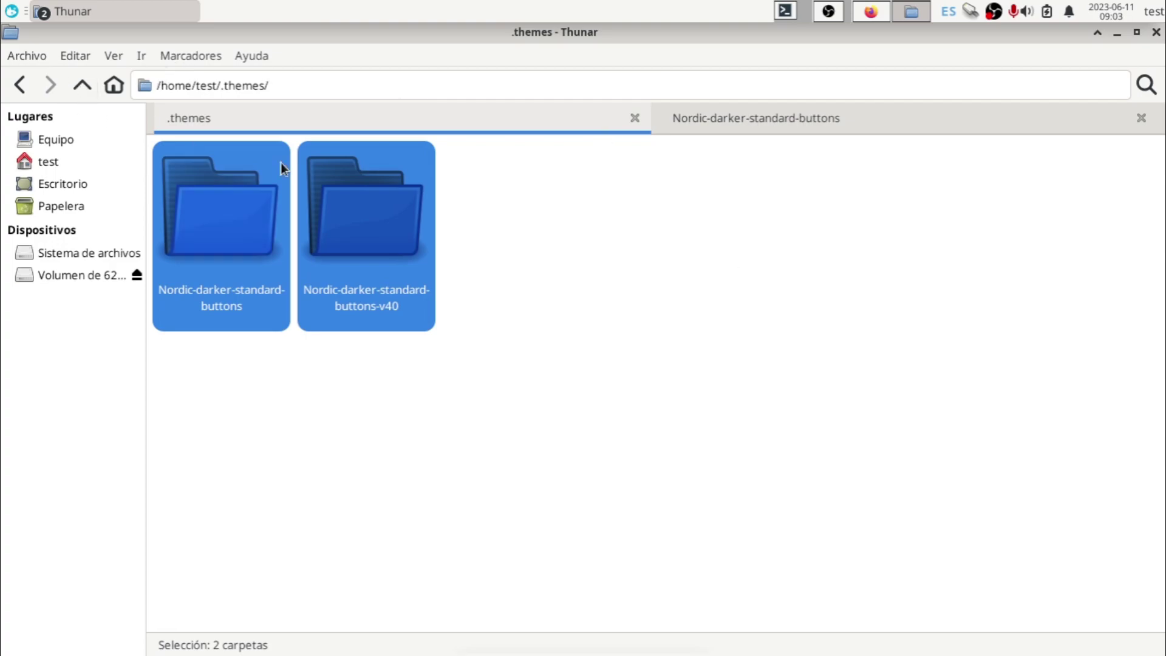
left_click(806, 119)
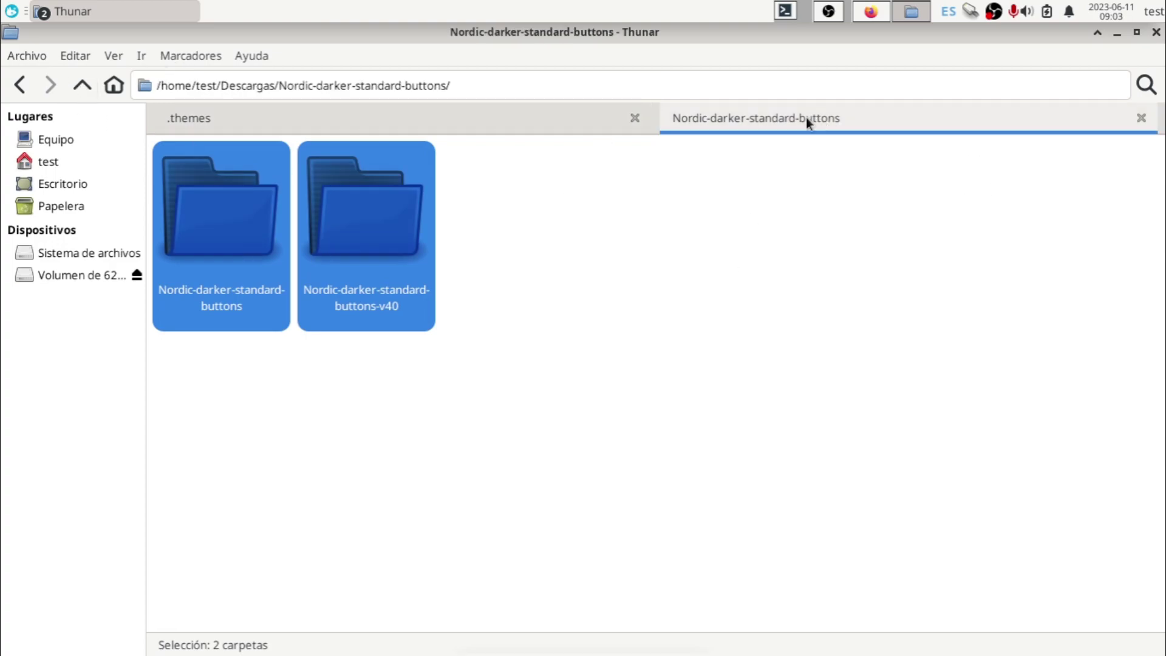
Step: Copy the Zafiro-Nord-Black folder from Descargas and paste it into ~/.icons
left_click(20, 85)
double_click(329, 220)
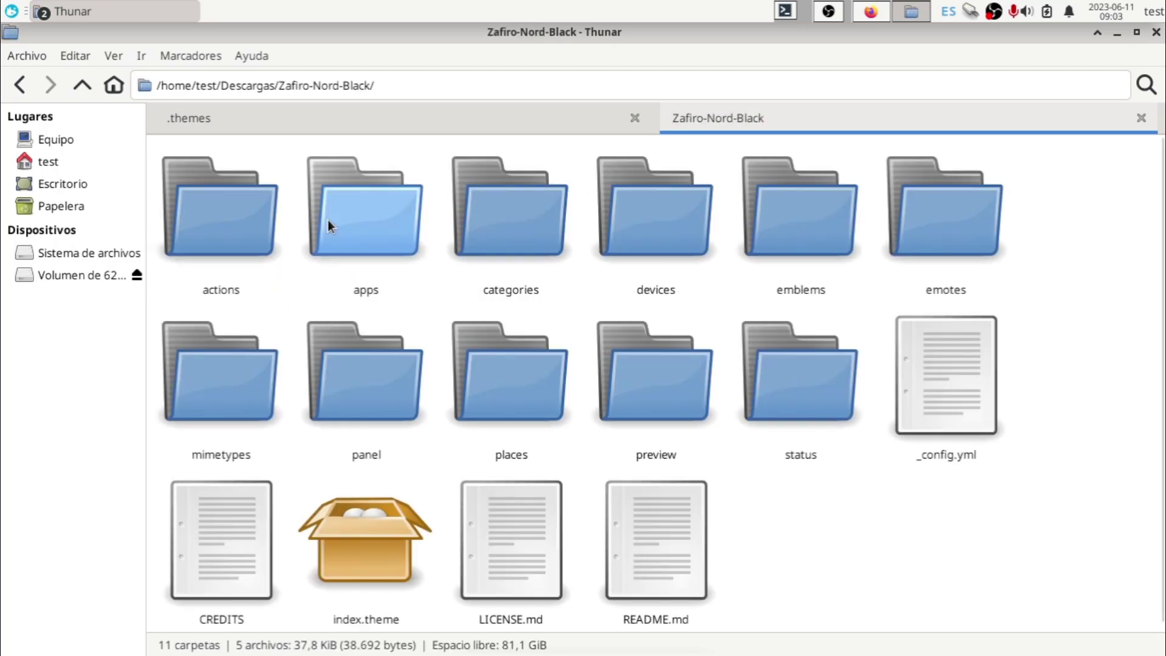
left_click(20, 85)
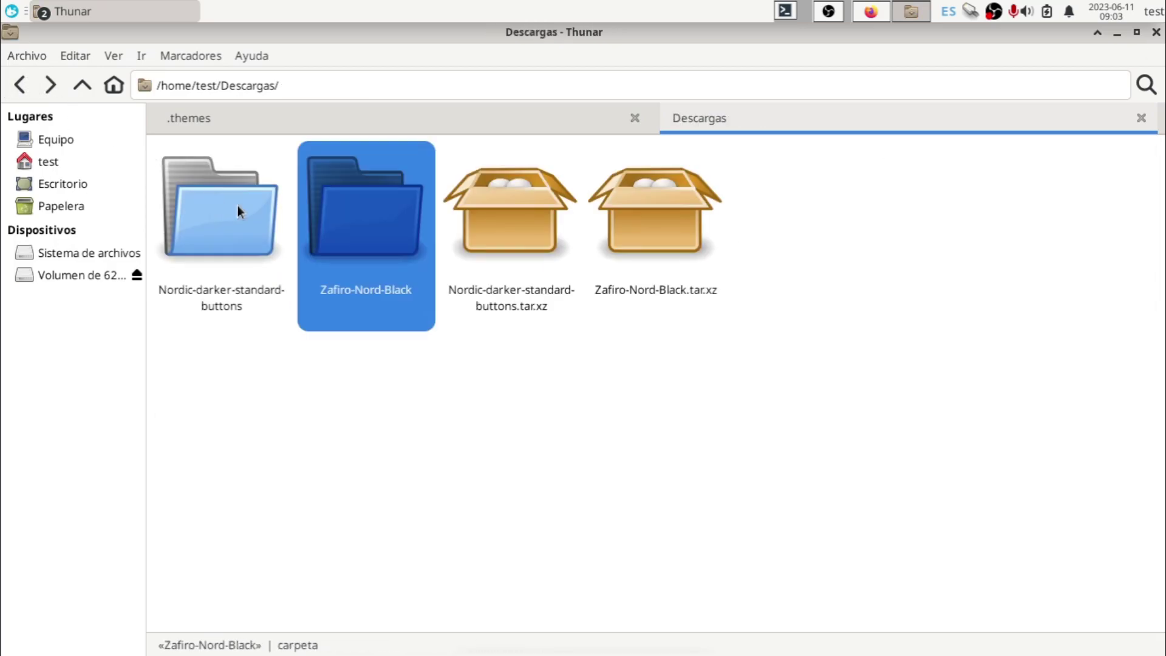
right_click(370, 206)
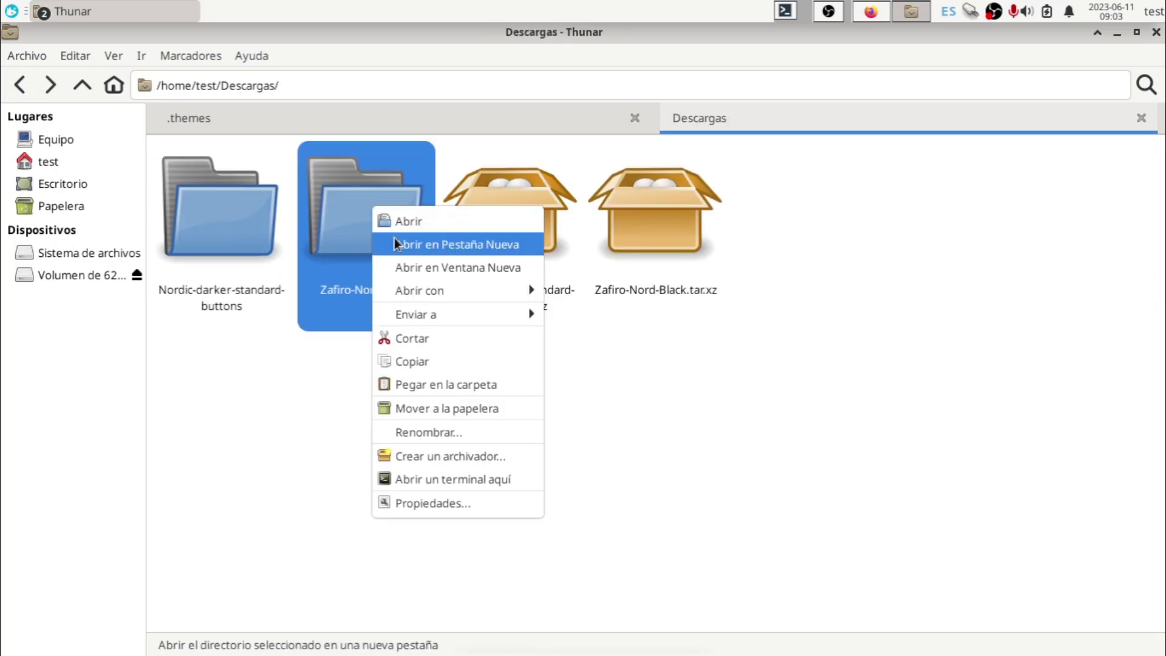
left_click(443, 361)
left_click(250, 114)
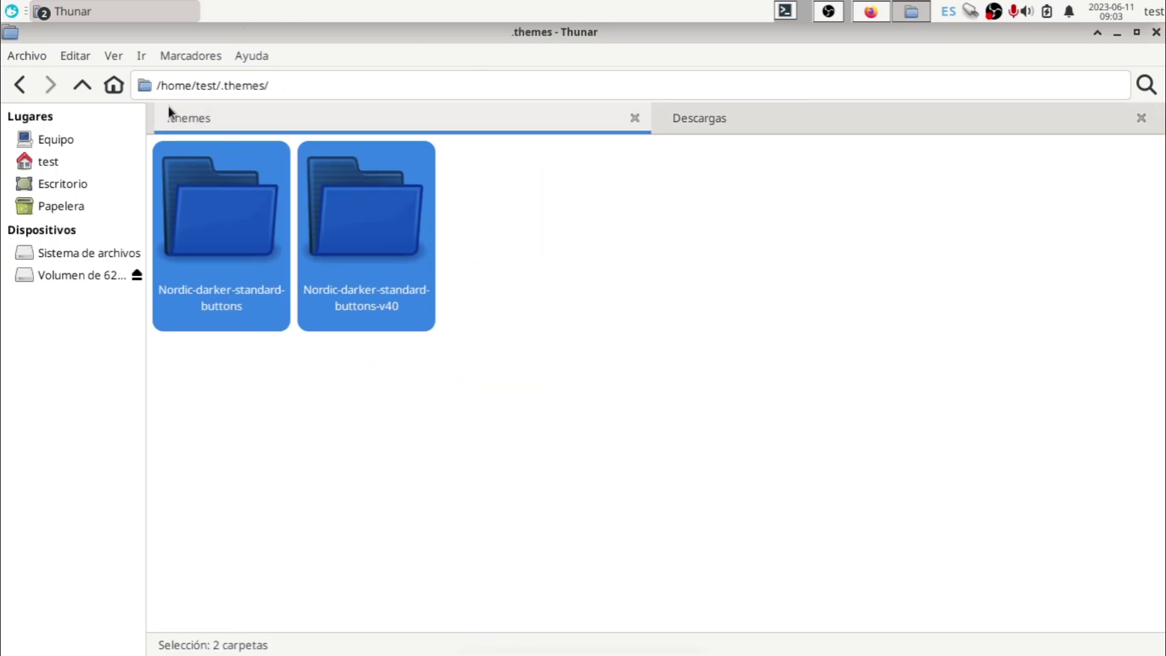
left_click(20, 85)
double_click(794, 242)
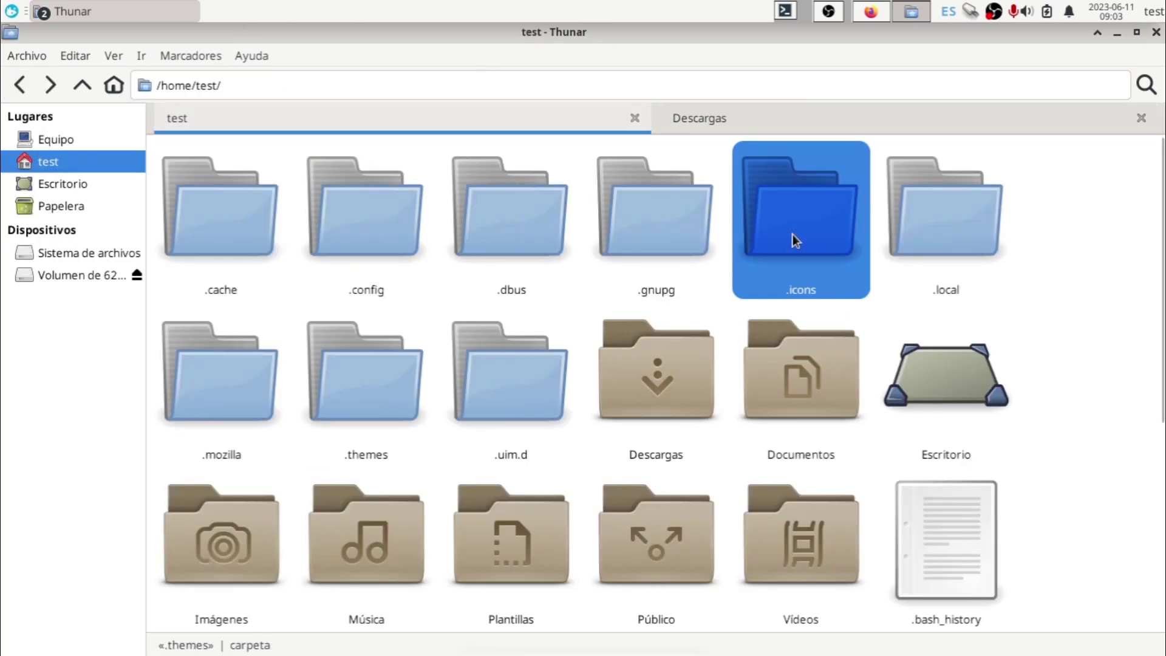
right_click(345, 281)
left_click(399, 340)
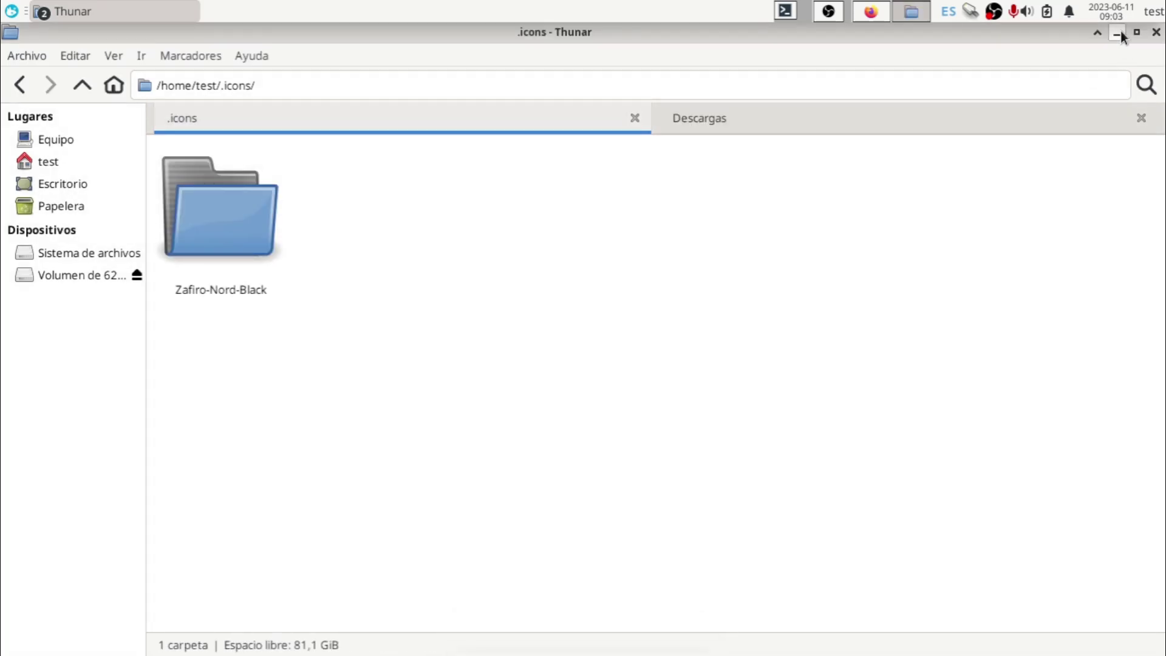
Step: Minimize Thunar and open Apariencia through the Whisker menu's settings manager
left_click(1117, 33)
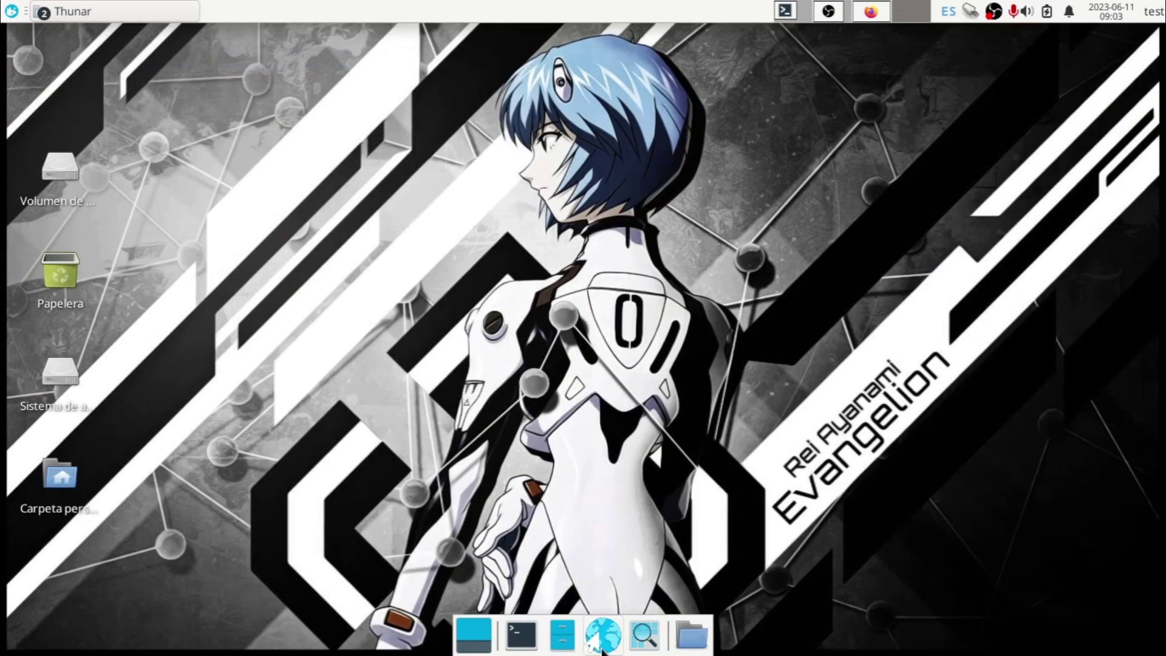
left_click(11, 11)
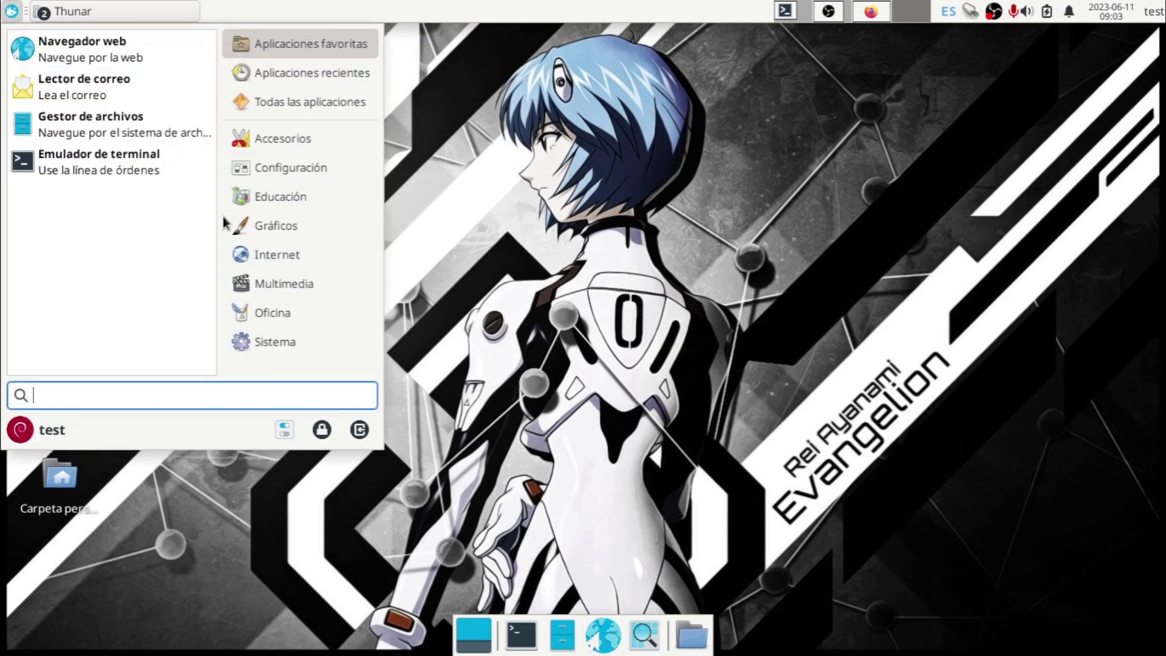
left_click(261, 489)
left_click(11, 11)
left_click(284, 431)
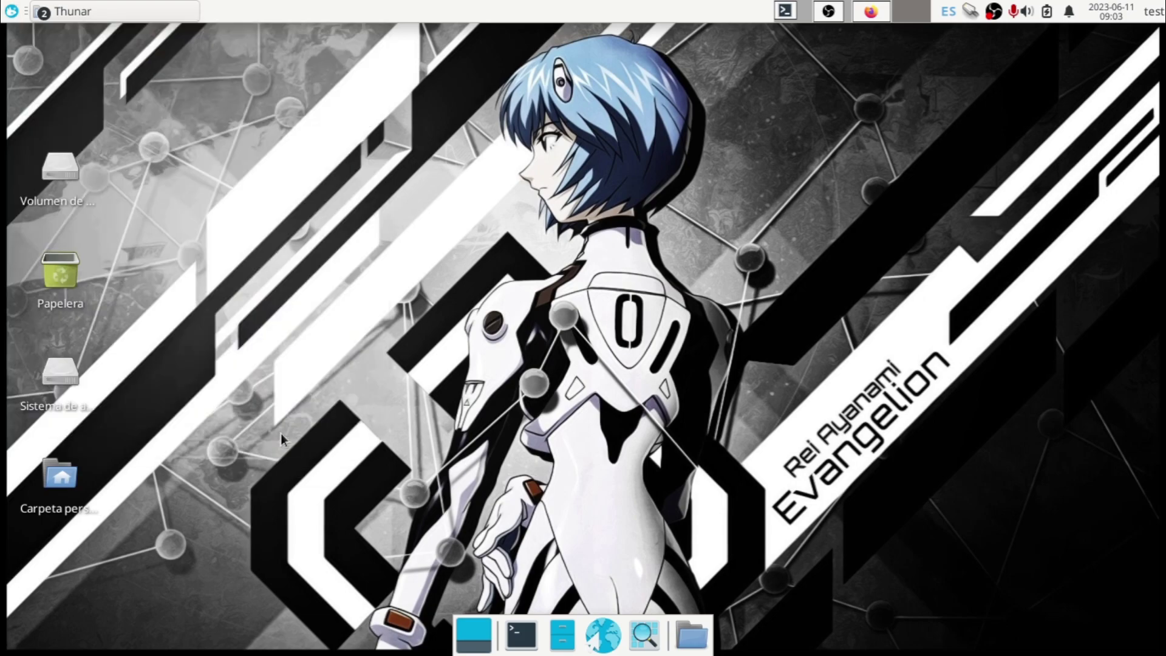
left_click(732, 202)
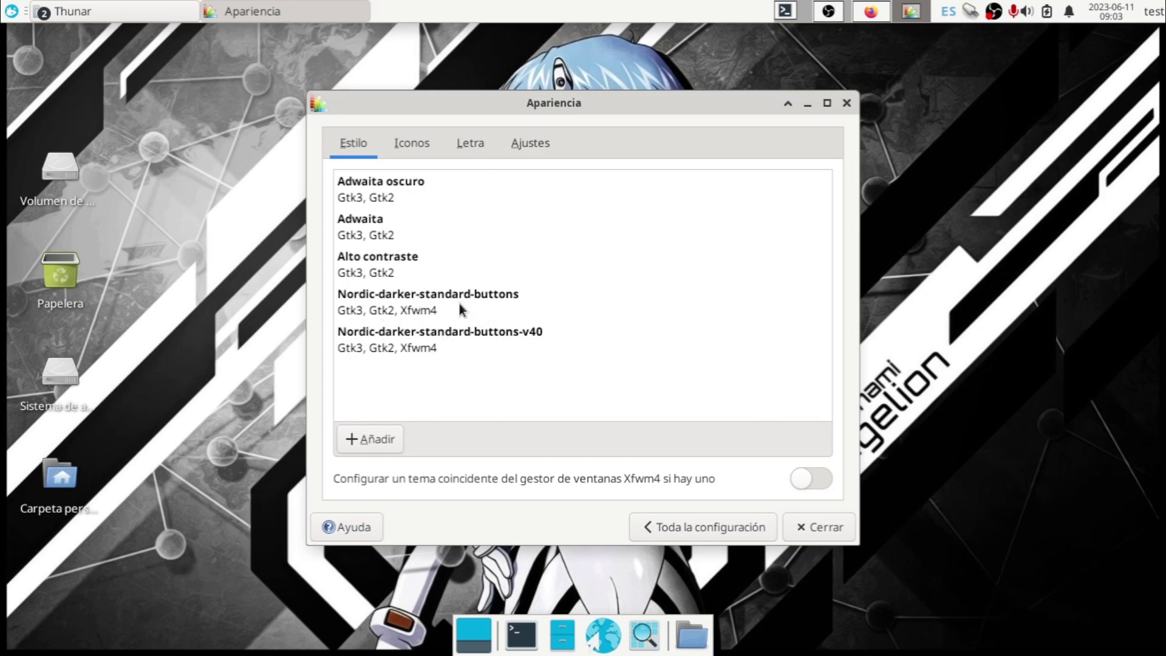
Step: Apply the Nordic-darker-standard-buttons style and Zafiro-Nord-Black icons, check the menu, then close Apariencia
left_click(447, 311)
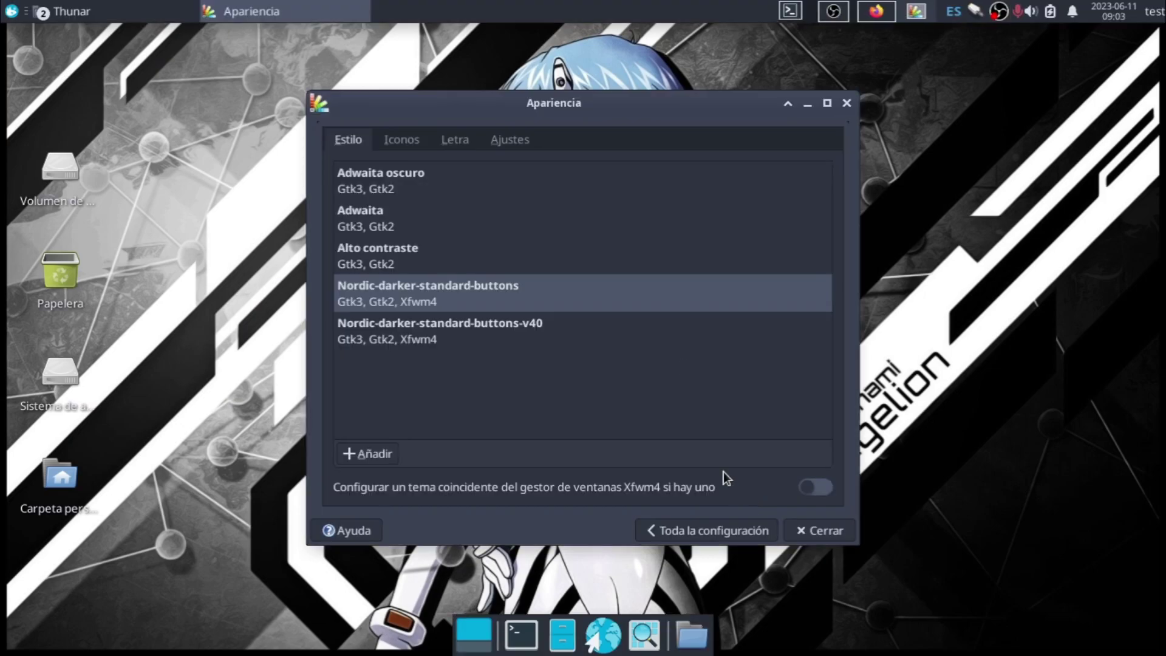
left_click(404, 132)
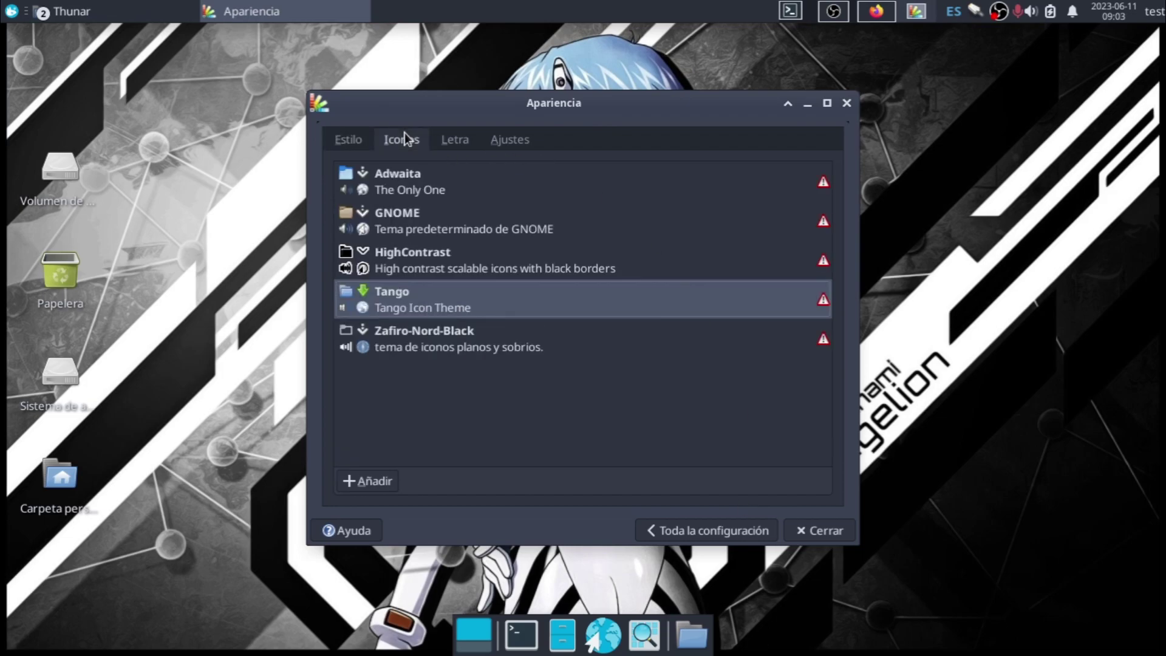
left_click(429, 337)
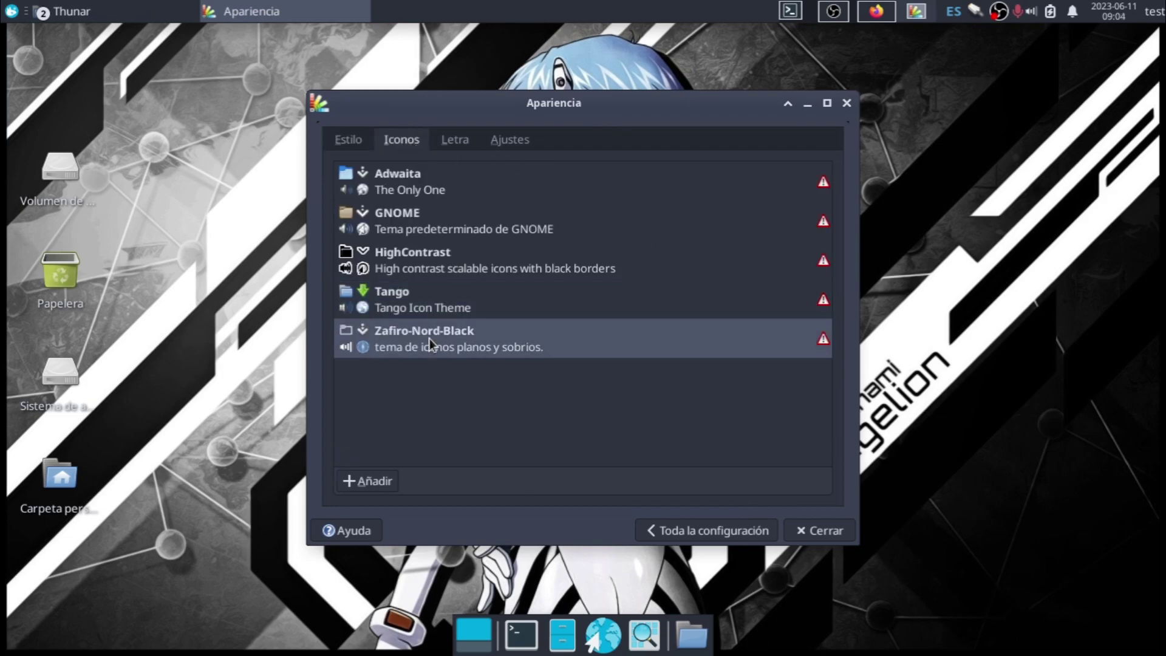
left_click(11, 11)
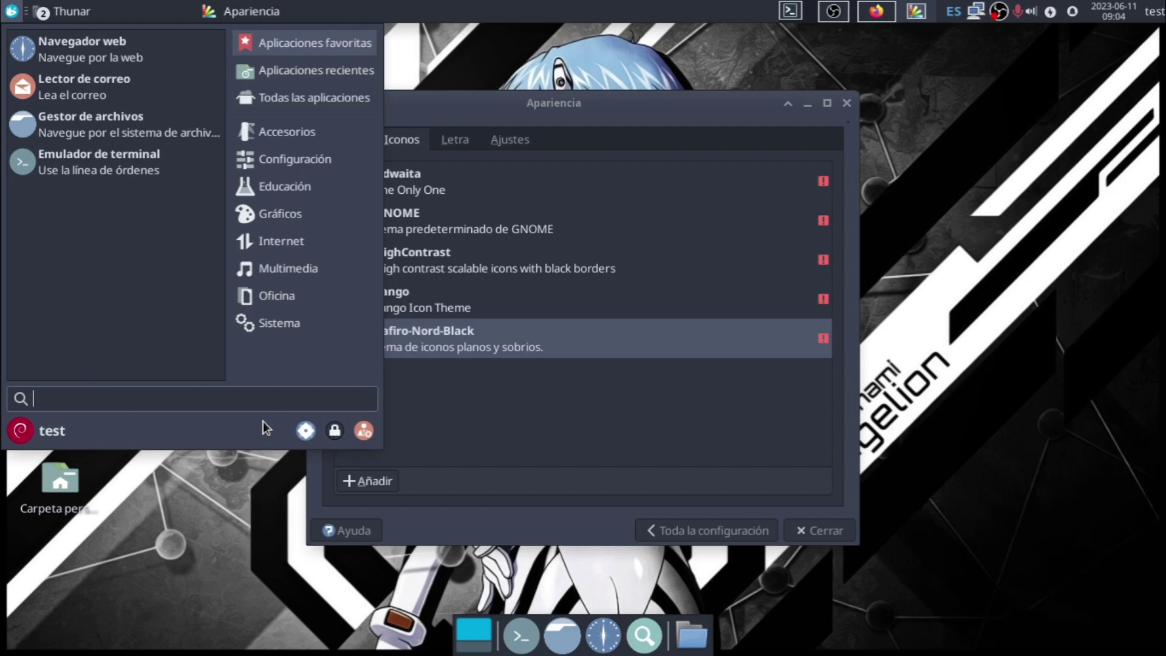
left_click(598, 413)
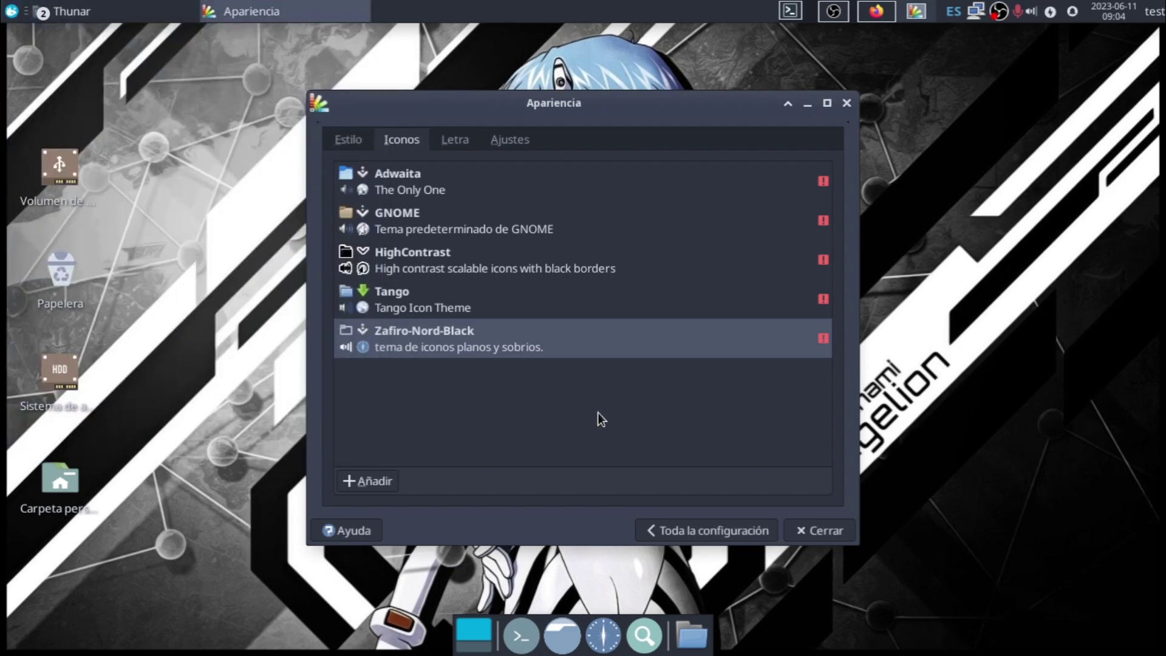
left_click(811, 530)
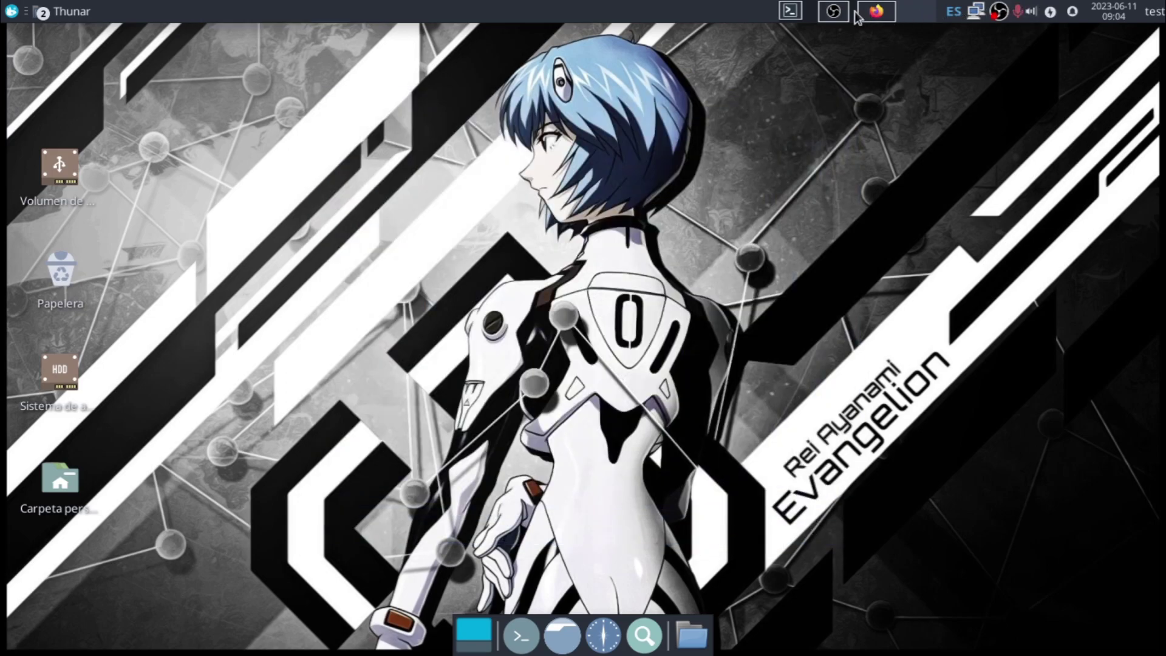
Step: Launch a terminal and open its Preferencias from the right-click menu
left_click(802, 12)
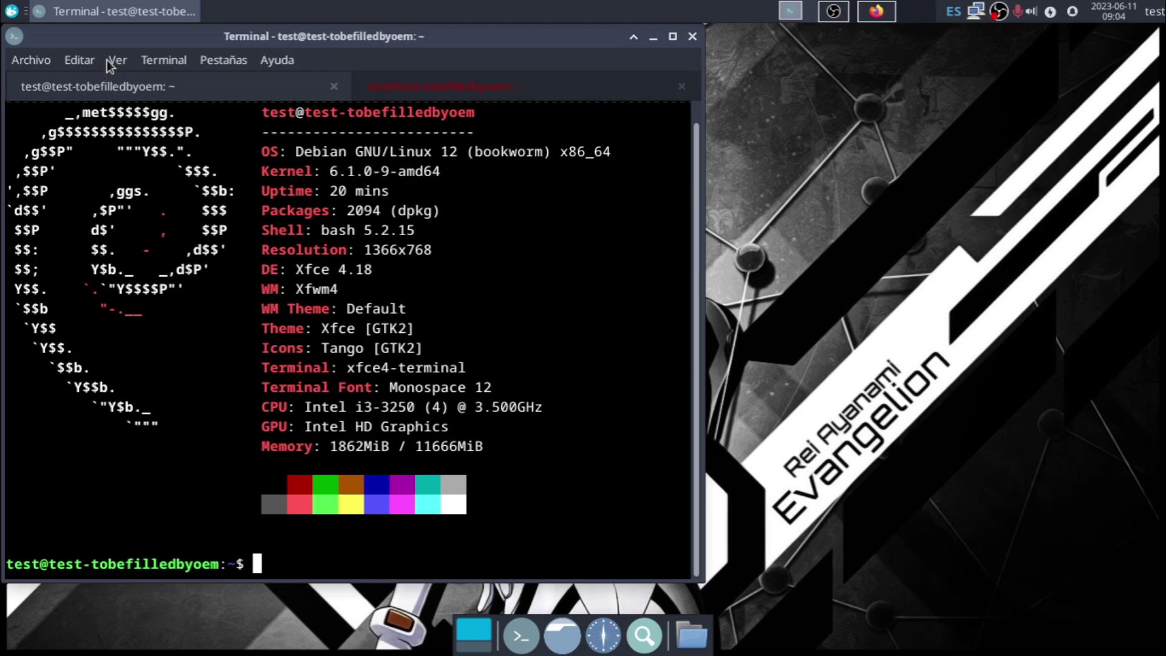
right_click(491, 253)
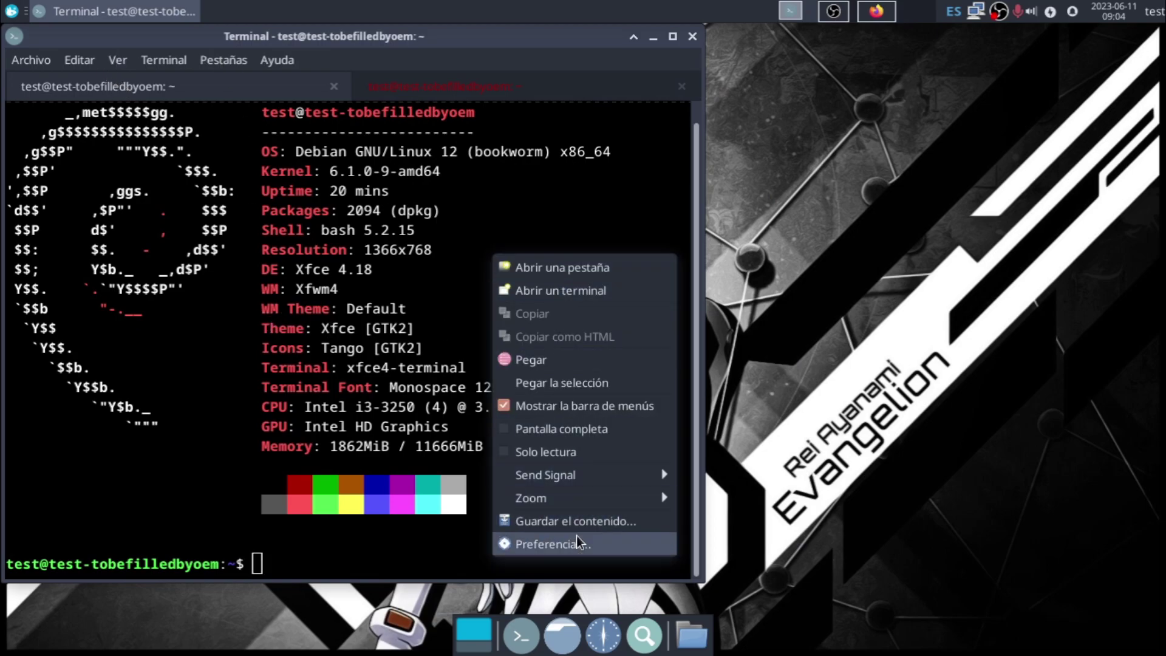
left_click(491, 274)
right_click(490, 275)
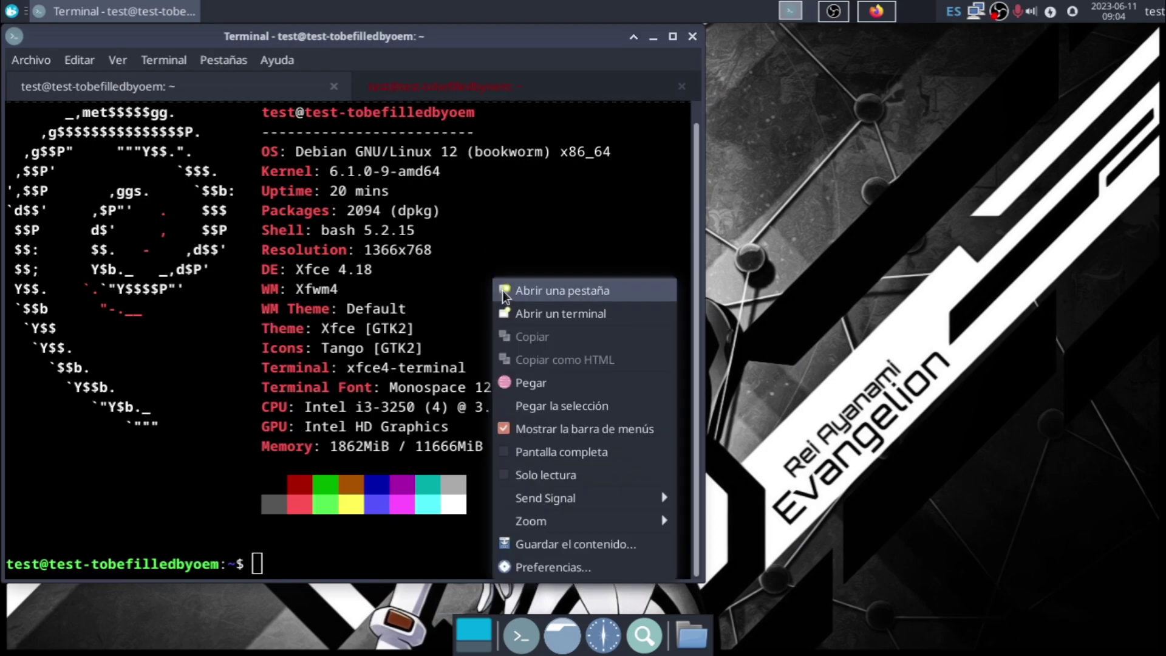
left_click(556, 564)
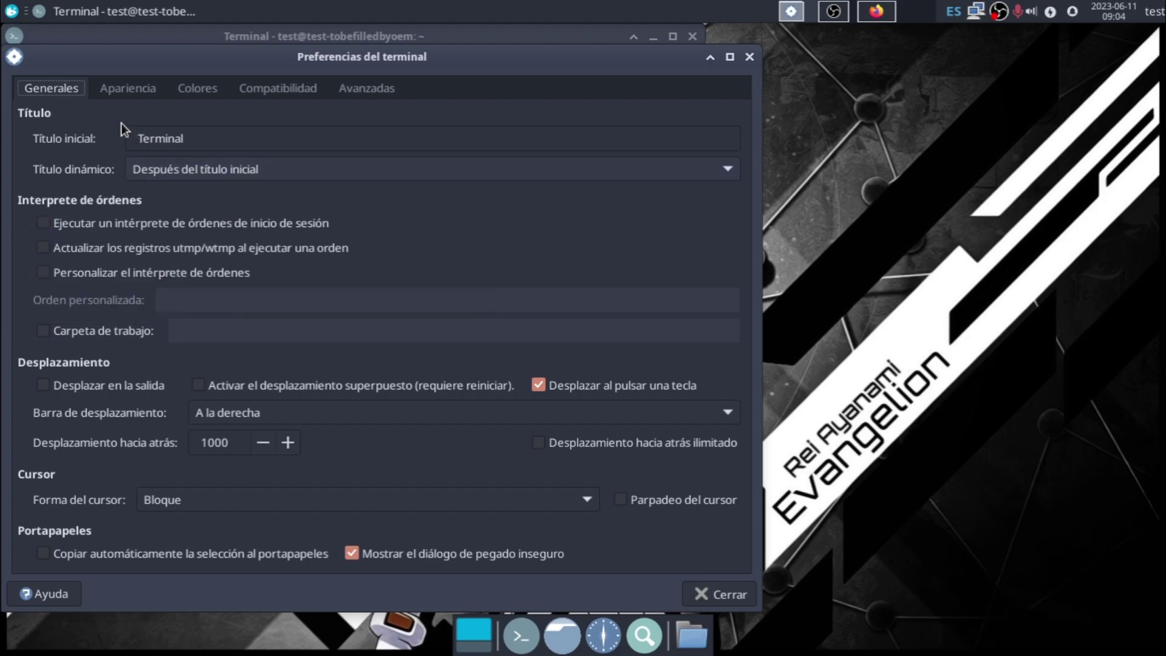
Step: Set the terminal font to Monospace Regular size 9 instead of the system font
left_click(109, 88)
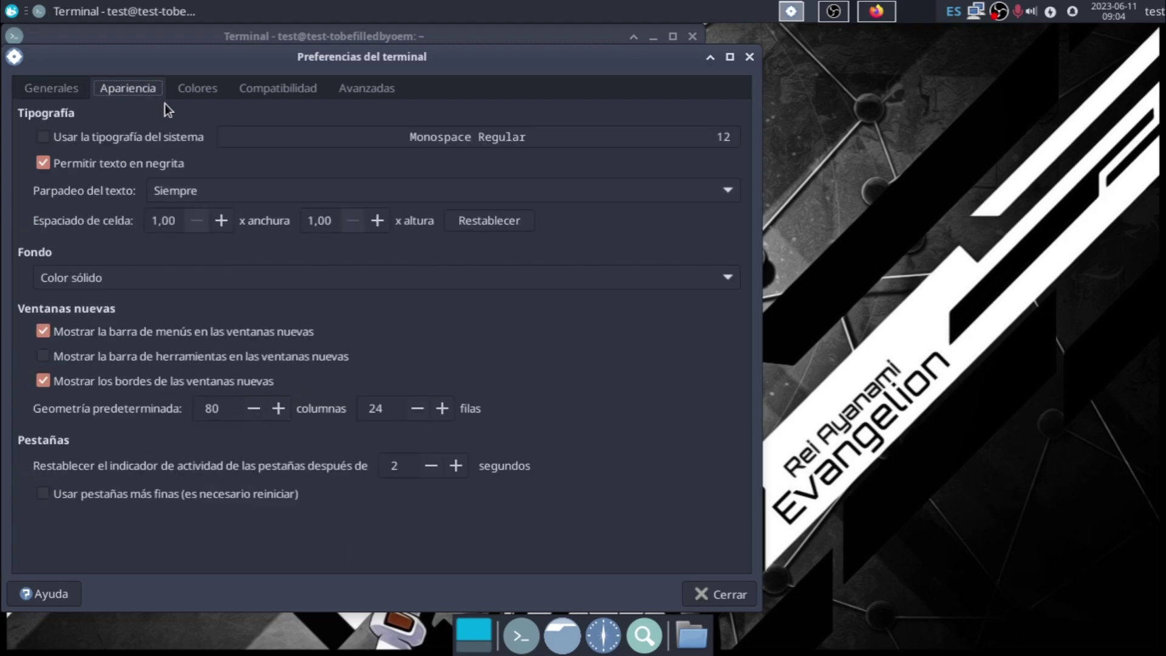
left_click(68, 139)
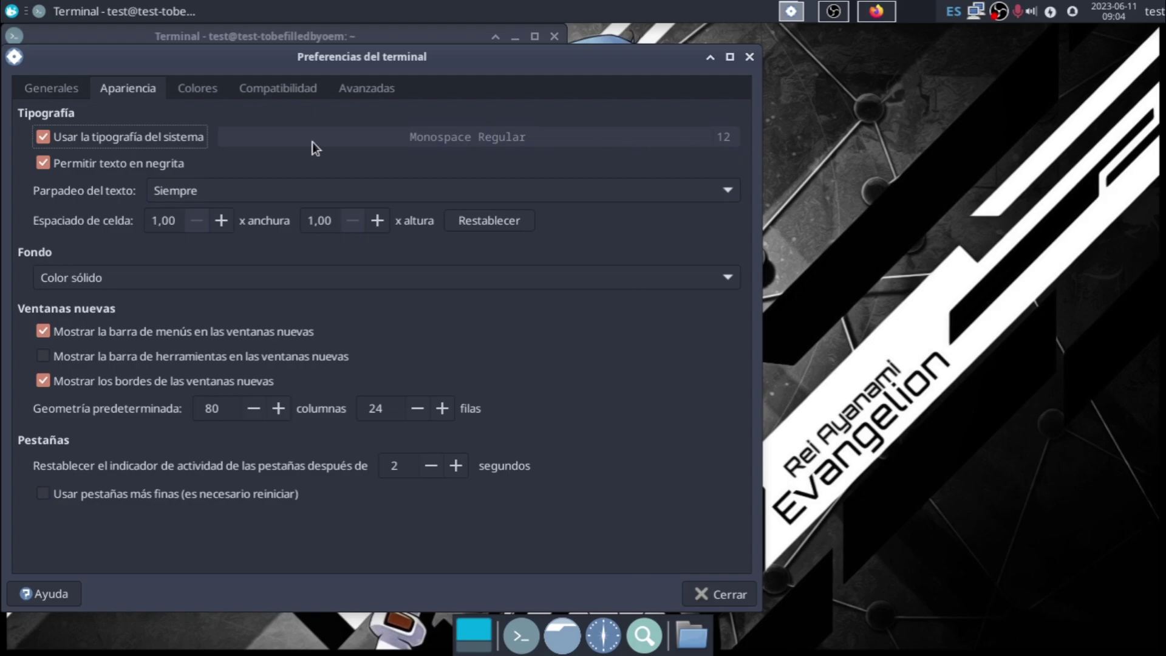
left_click(137, 139)
left_click(352, 136)
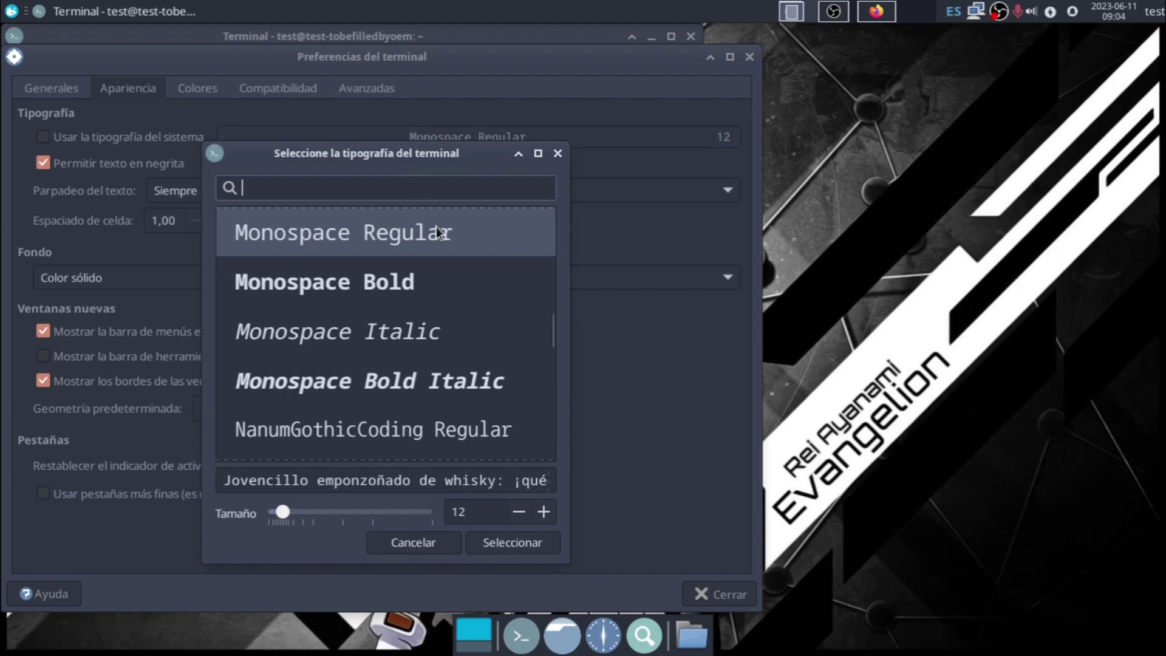
left_click(519, 511)
left_click(518, 512)
left_click(519, 512)
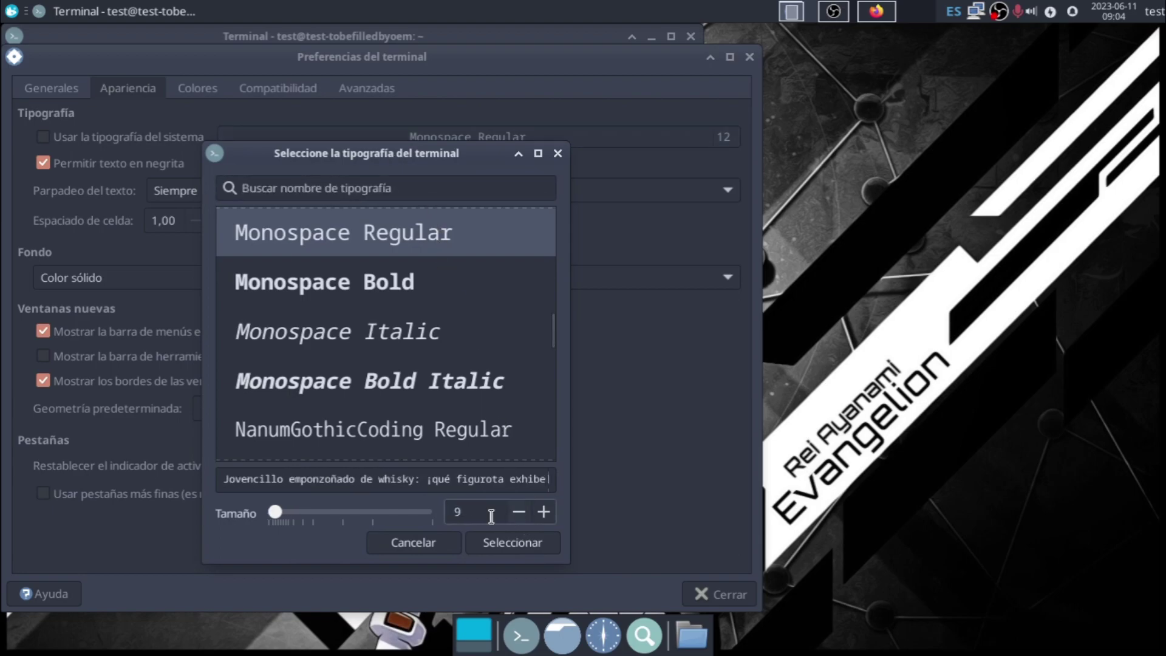
left_click(515, 540)
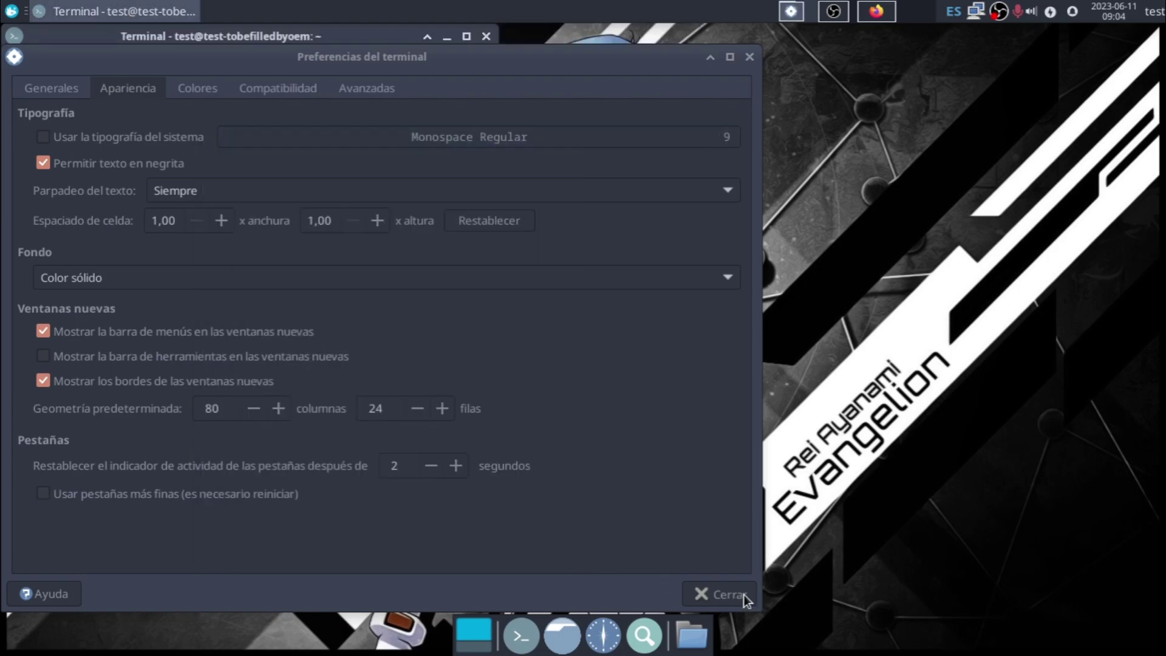
Step: Set the terminal Fondo to Fondo trasparente with Opacidad about 0,86
left_click(199, 91)
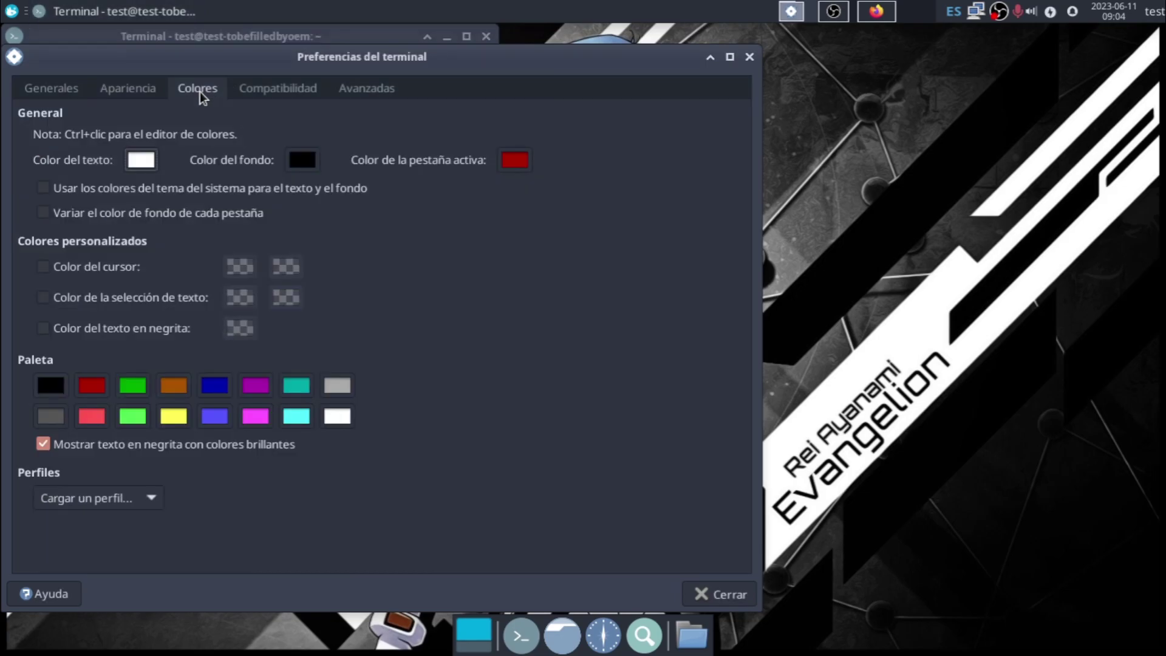
left_click(266, 86)
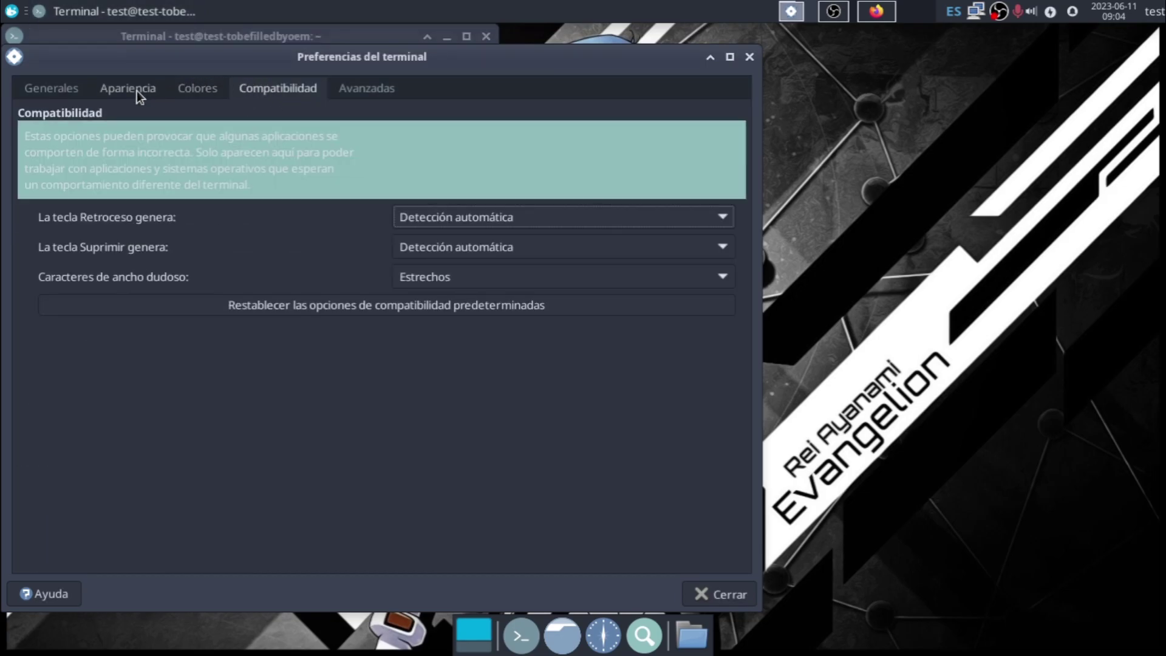
left_click(138, 91)
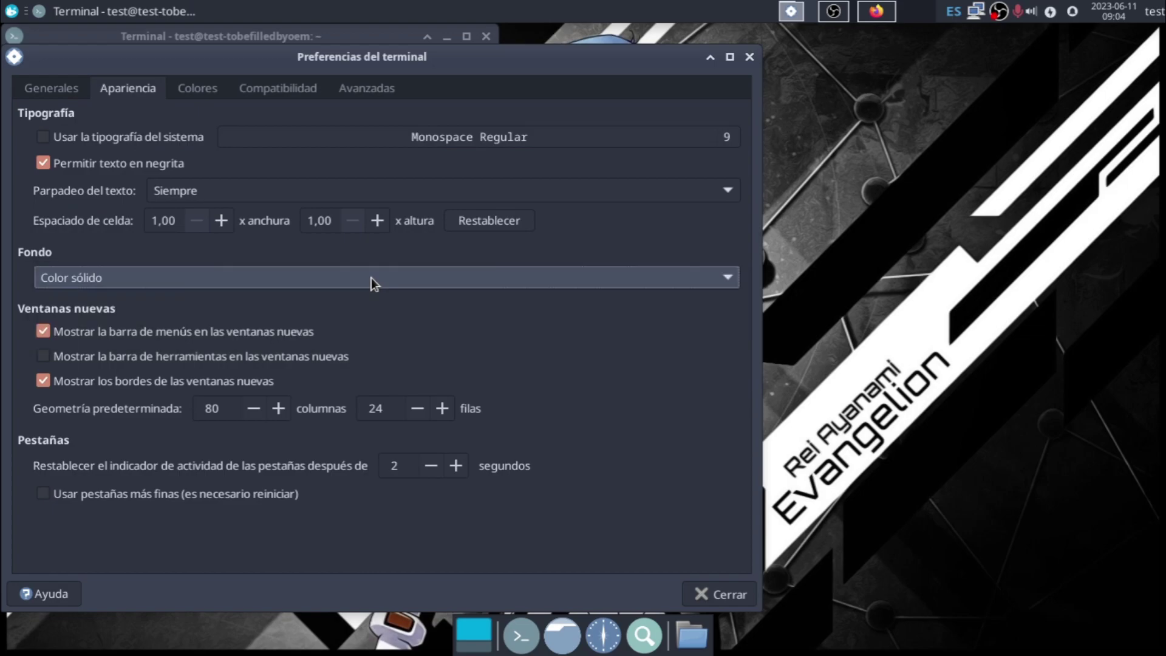
left_click(348, 277)
left_click(349, 329)
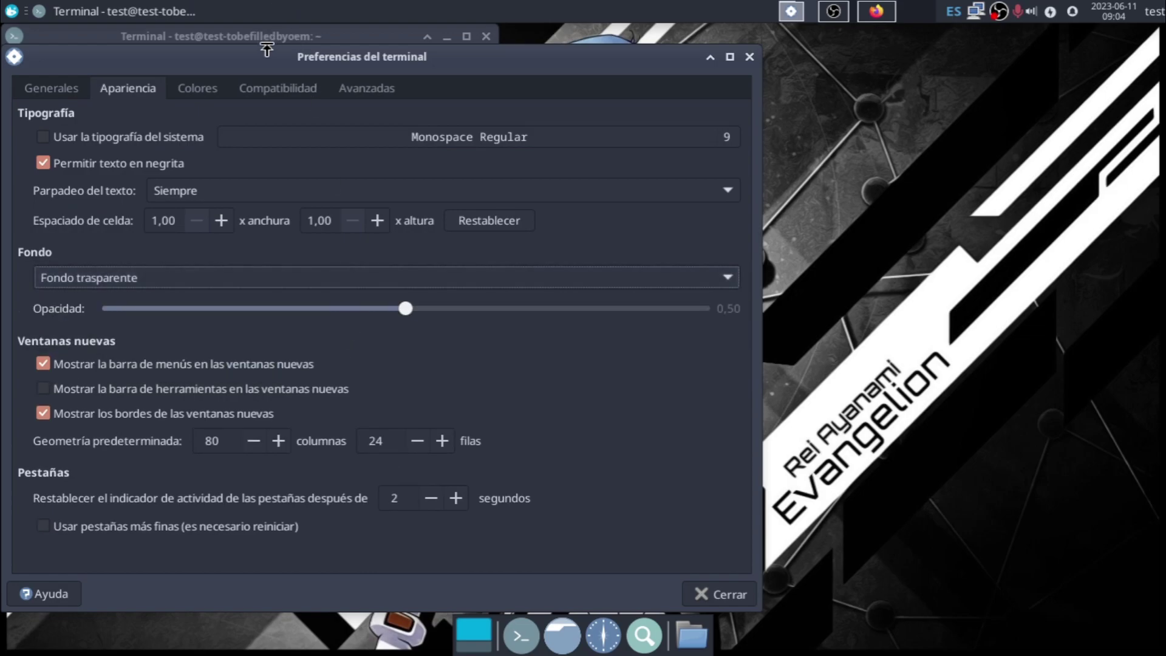
left_click_drag(259, 58, 684, 38)
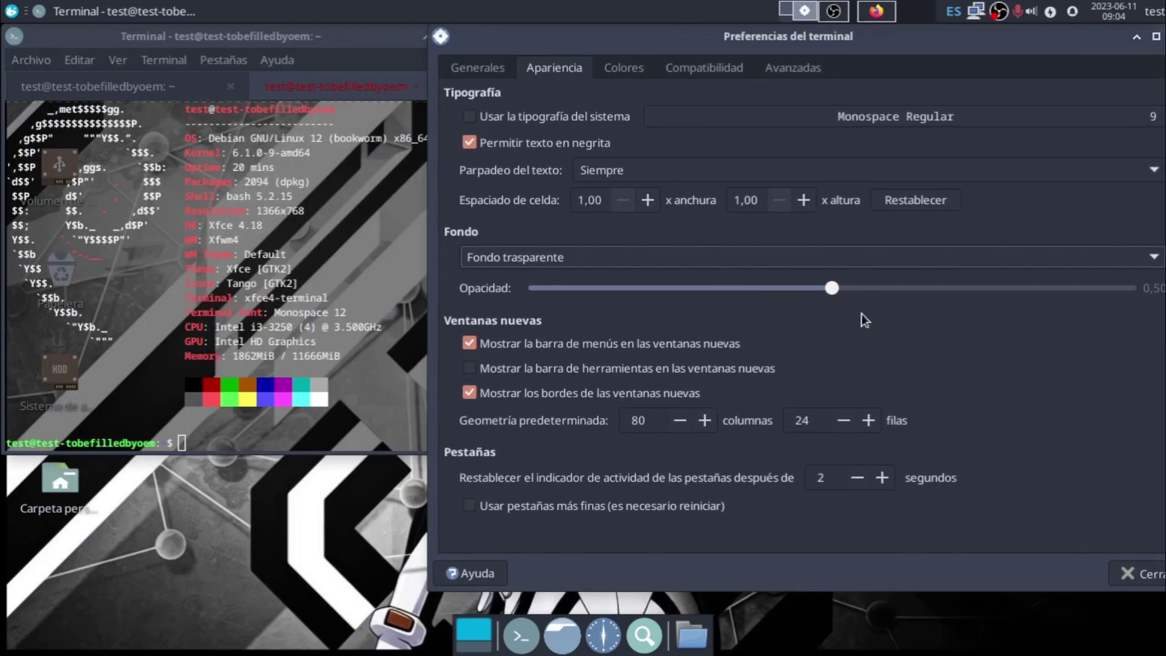
left_click(595, 260)
left_click(916, 314)
left_click_drag(832, 289, 716, 285)
left_click_drag(835, 285, 1082, 282)
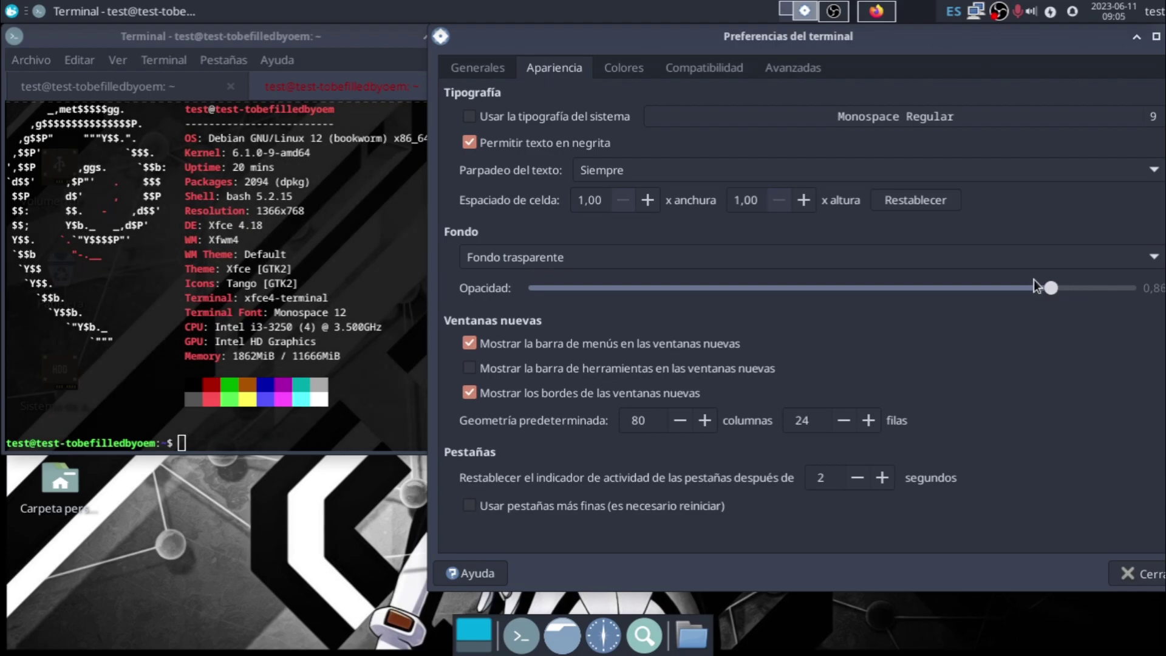
left_click_drag(1092, 46, 874, 28)
Step: Close the terminal preferences, maximize the terminal window, and return to the neofetch tab
left_click(910, 588)
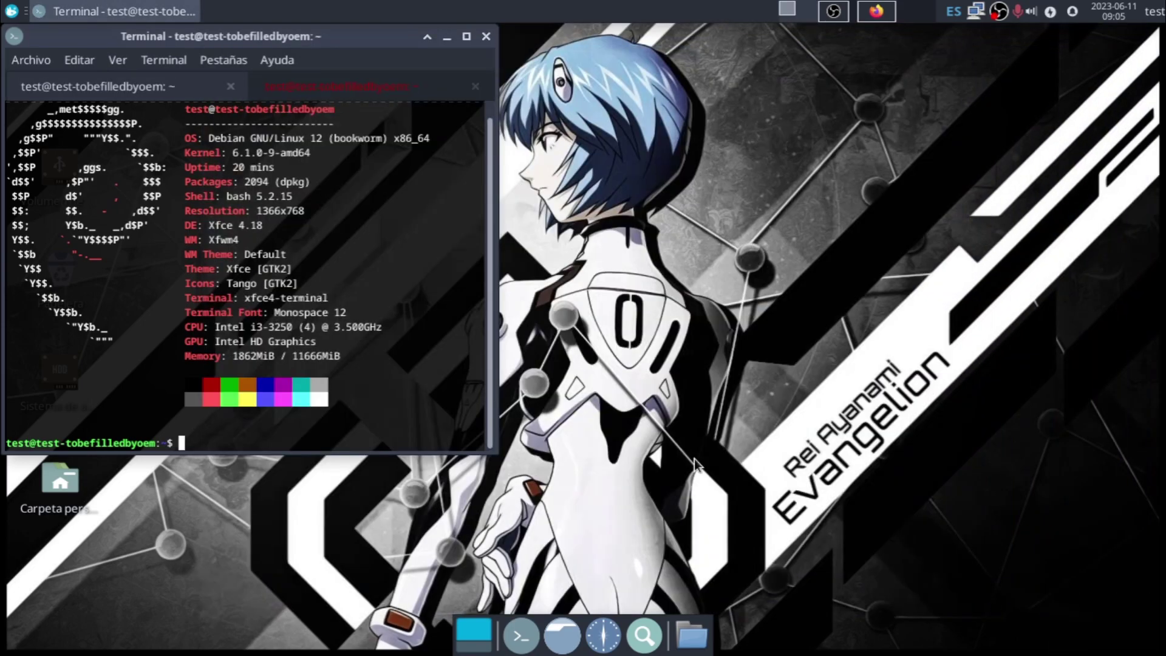
left_click(335, 80)
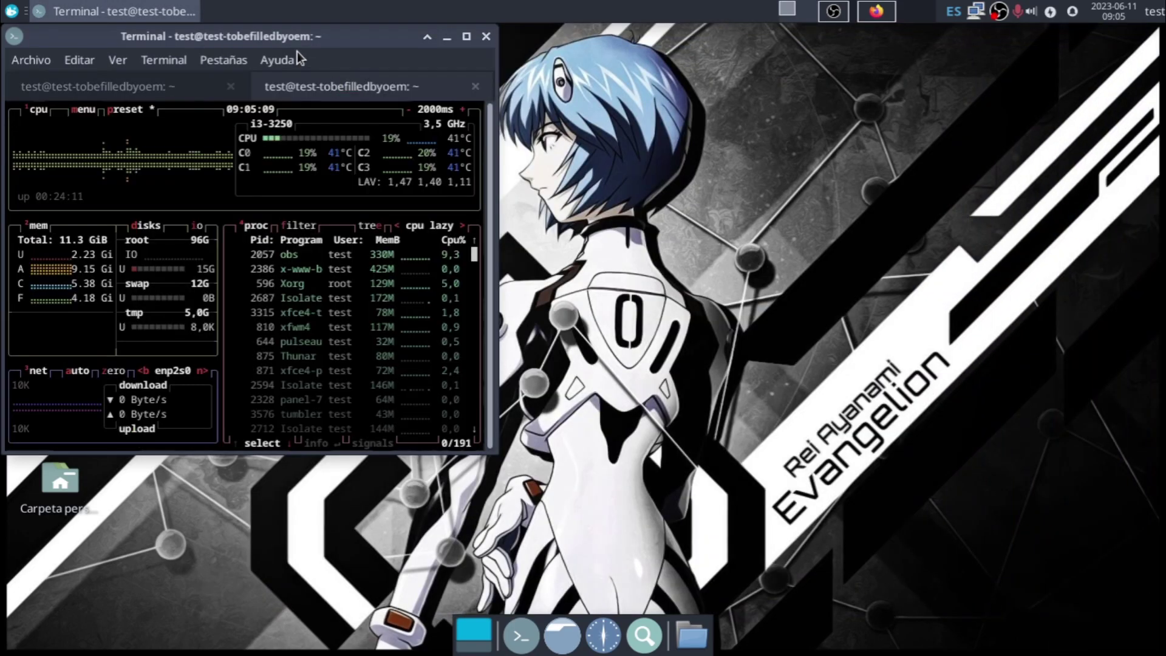
left_click_drag(282, 32, 608, 69)
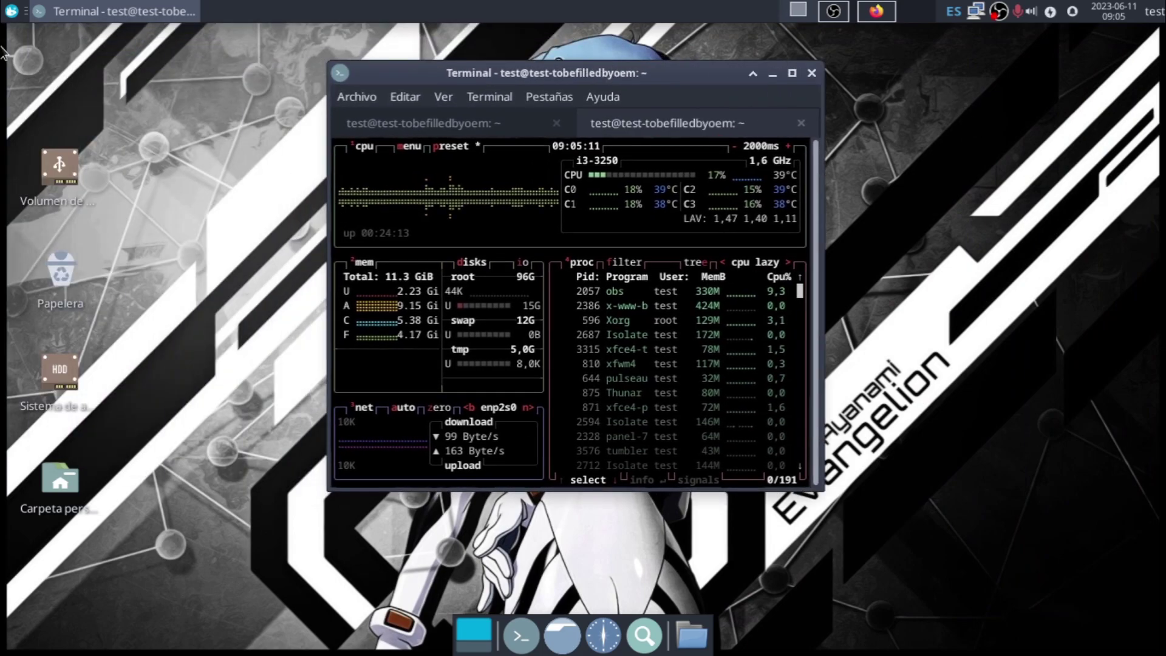
left_click(12, 11)
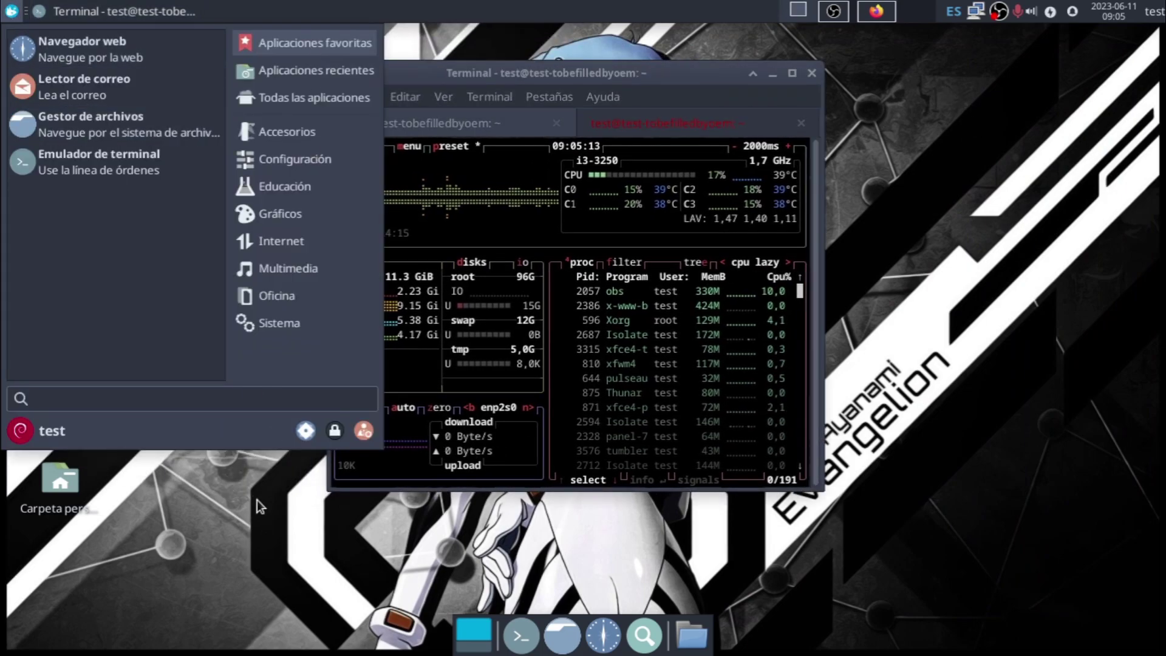
left_click(561, 604)
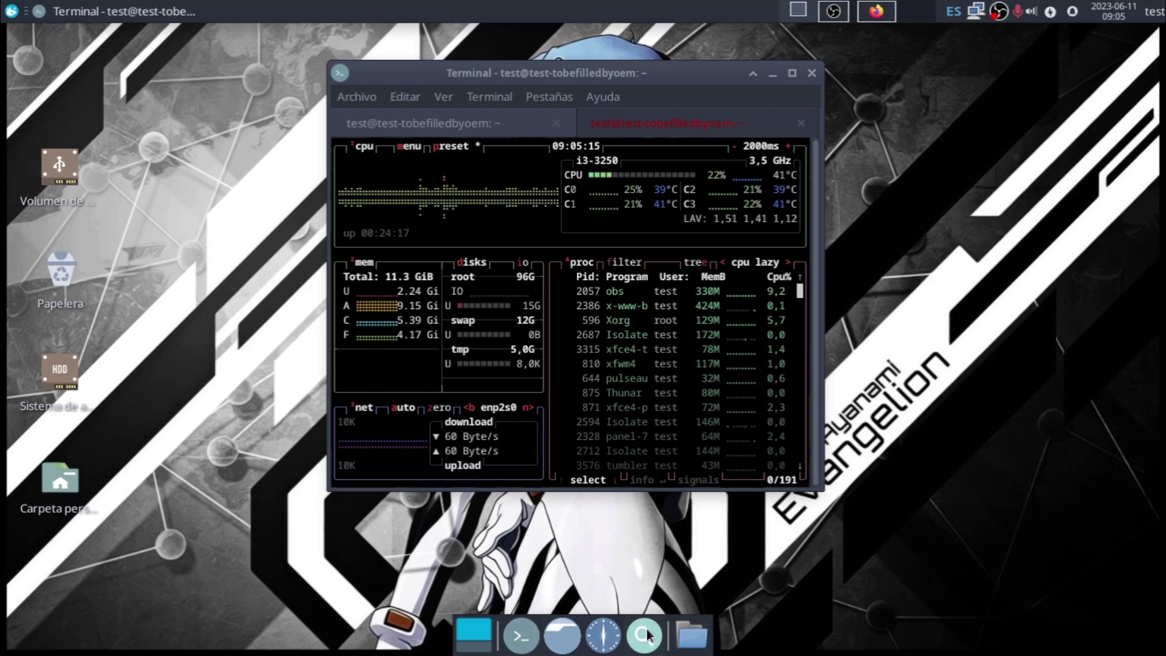
left_click(12, 11)
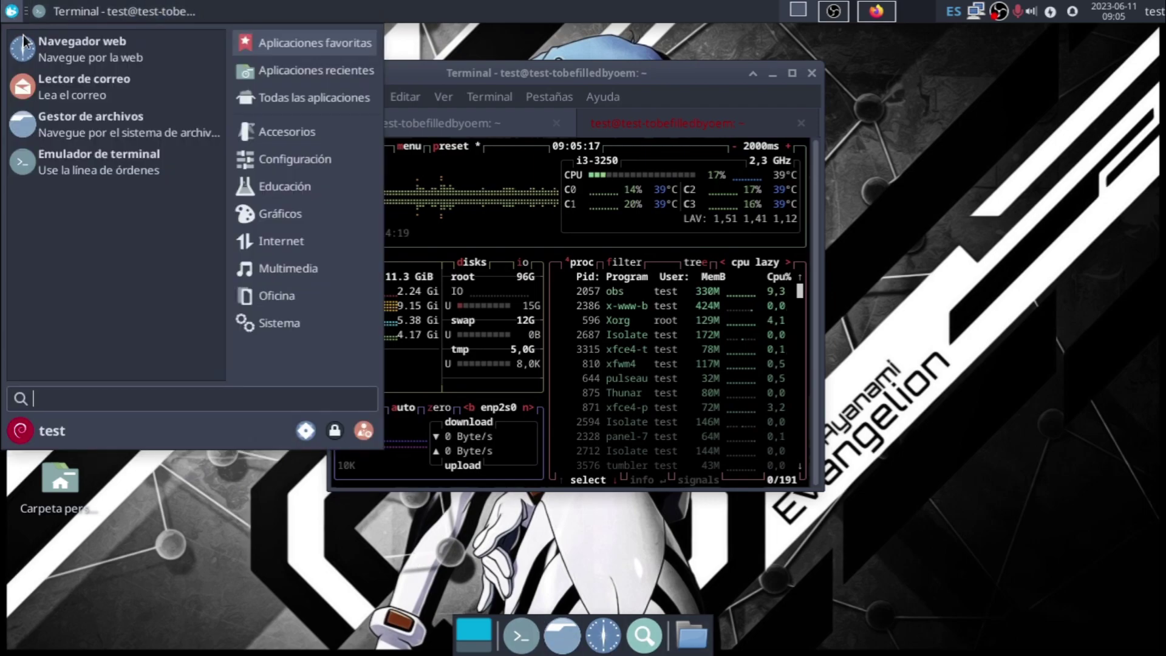
left_click(643, 120)
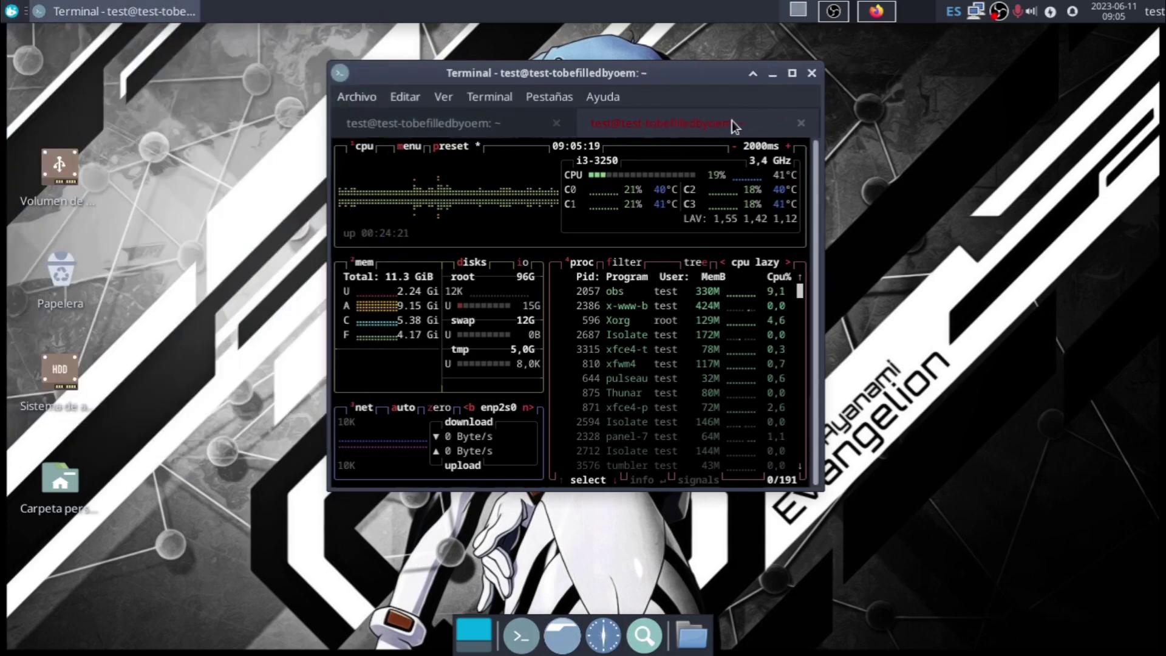
left_click(793, 73)
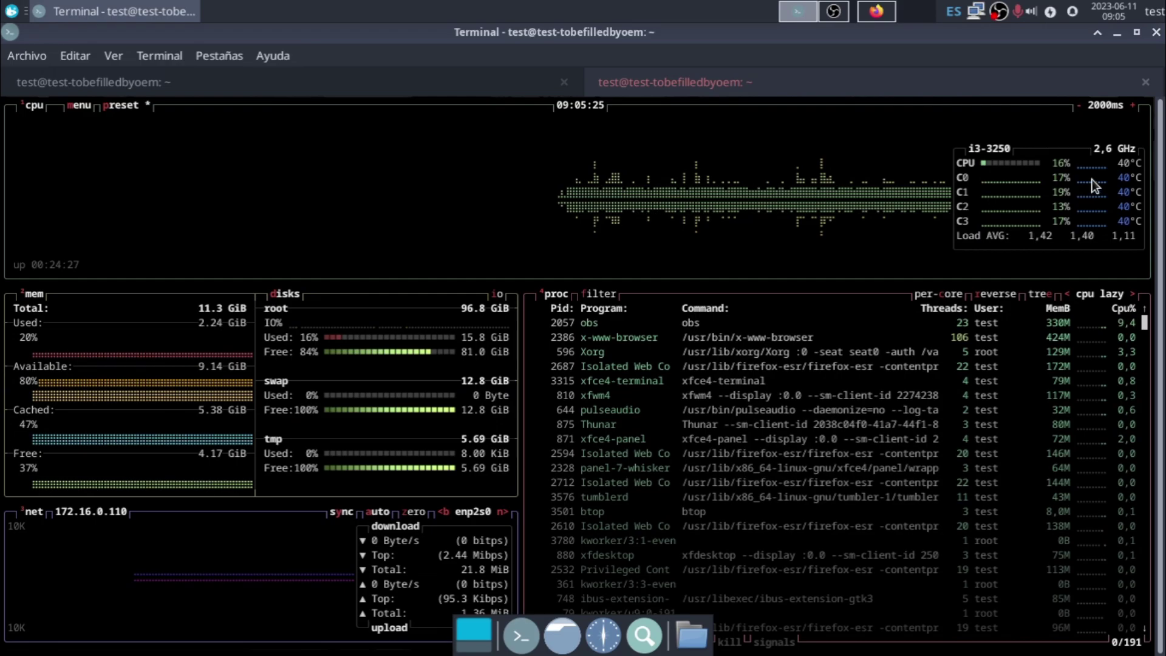
left_click(276, 78)
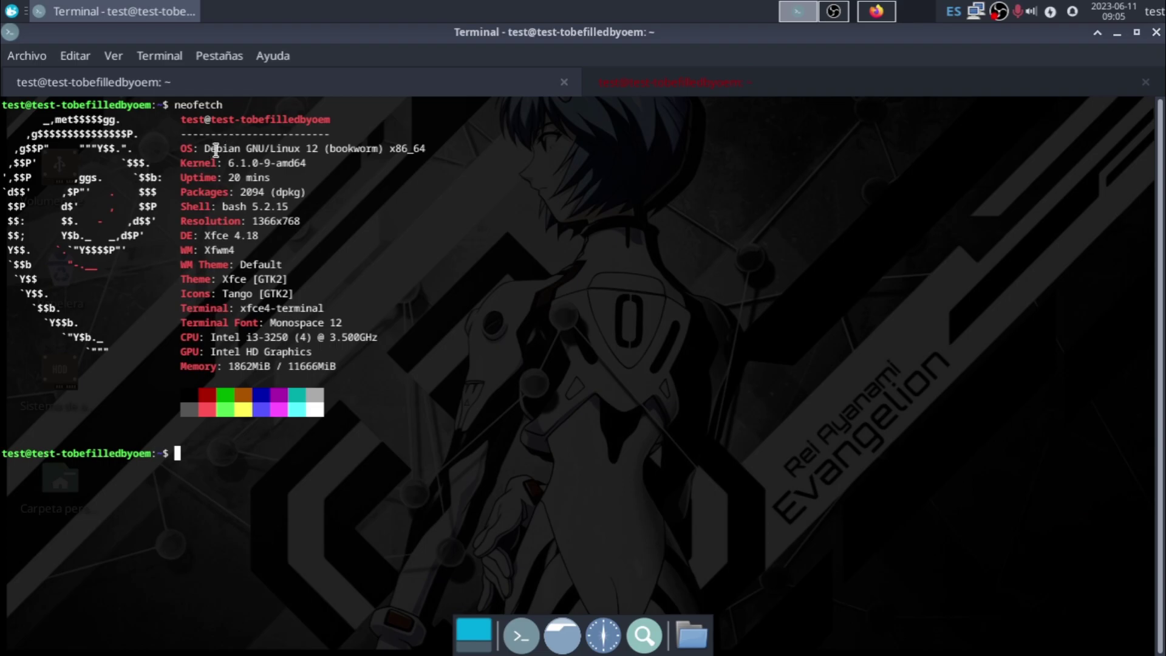
left_click_drag(210, 150, 366, 141)
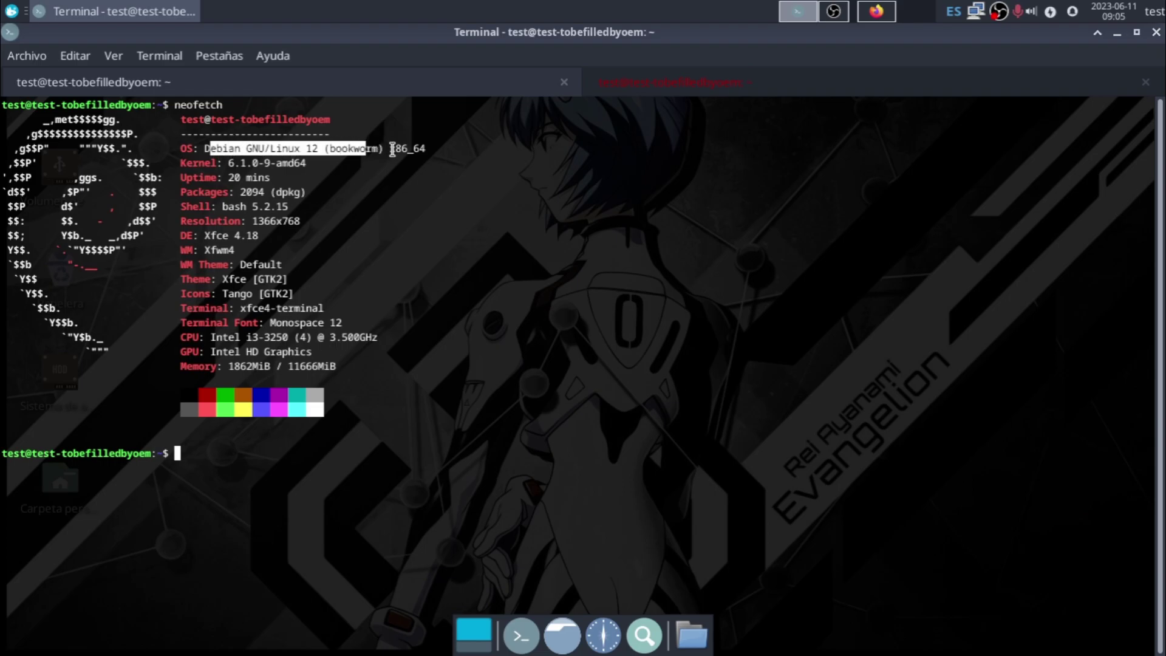
left_click_drag(227, 163, 294, 164)
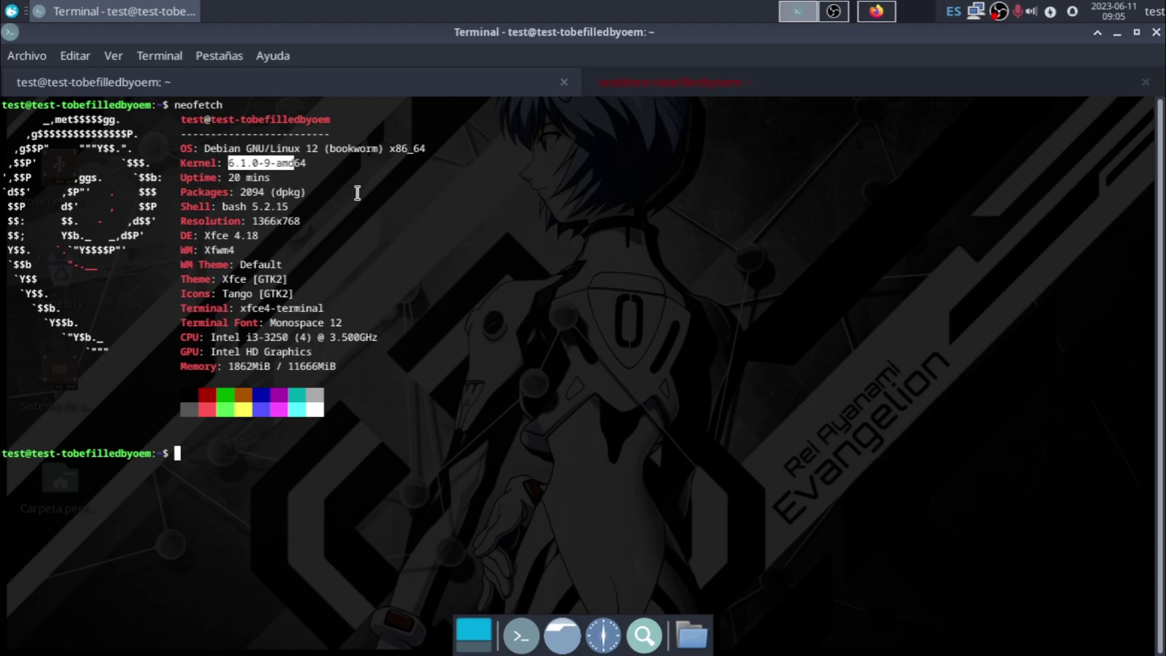
left_click(236, 190)
left_click_drag(236, 190, 274, 190)
left_click(274, 190)
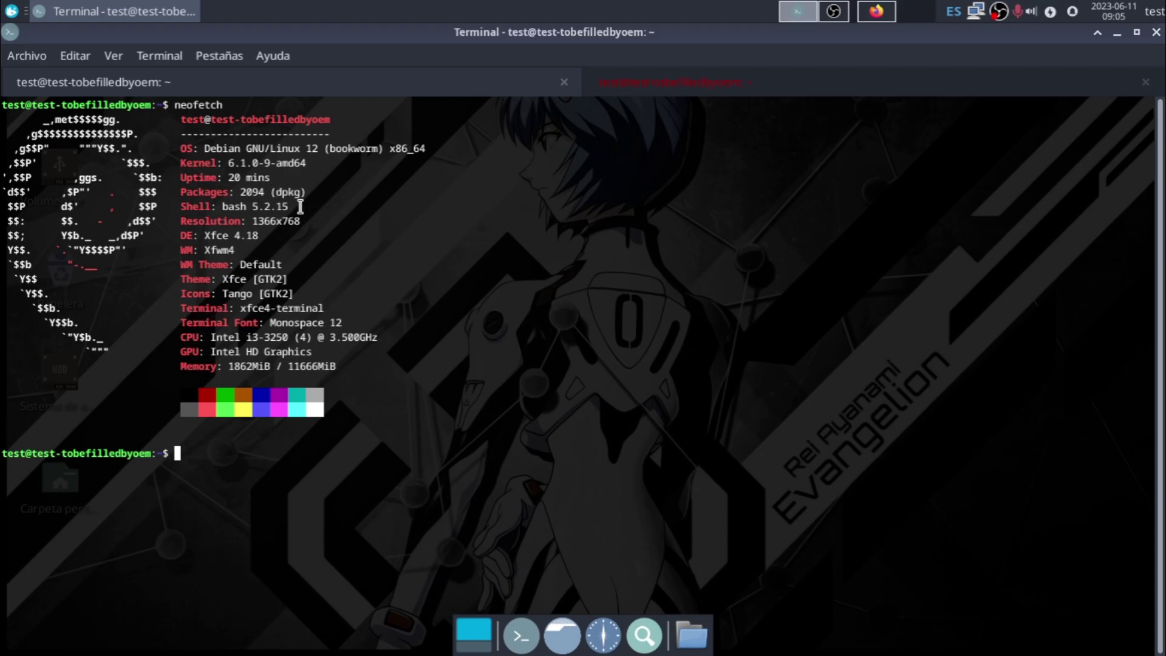
left_click_drag(250, 220, 300, 220)
left_click(221, 237)
left_click_drag(221, 236, 289, 235)
left_click(383, 349)
left_click_drag(236, 337, 393, 357)
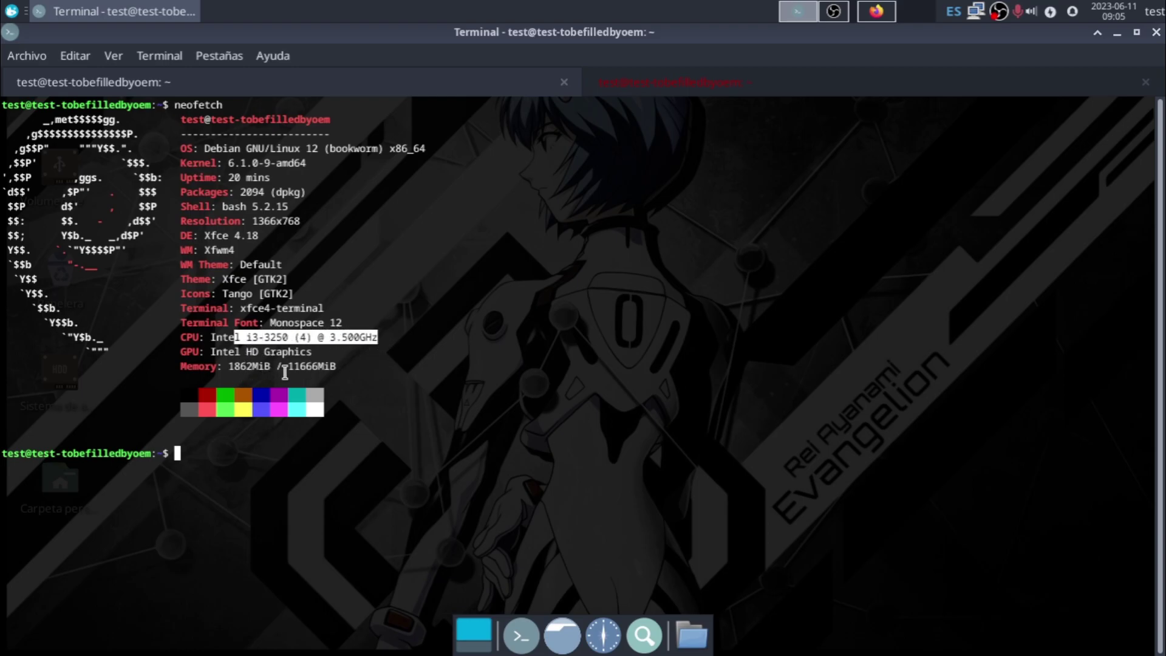
left_click_drag(288, 368, 344, 367)
left_click(344, 367)
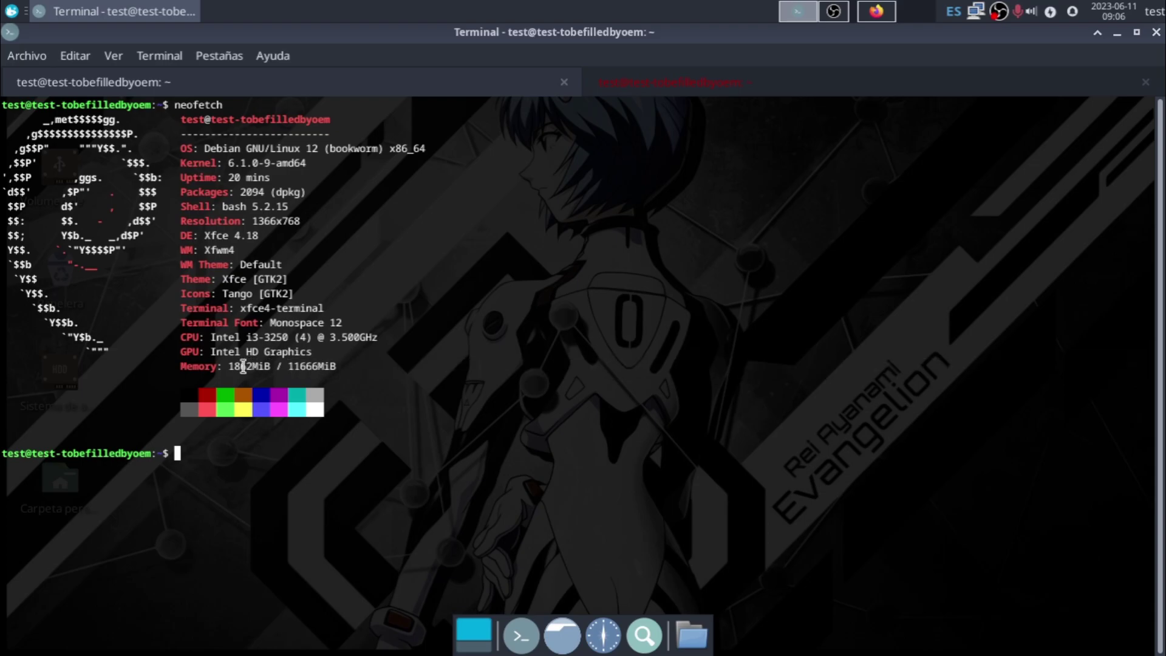
left_click_drag(215, 367, 269, 362)
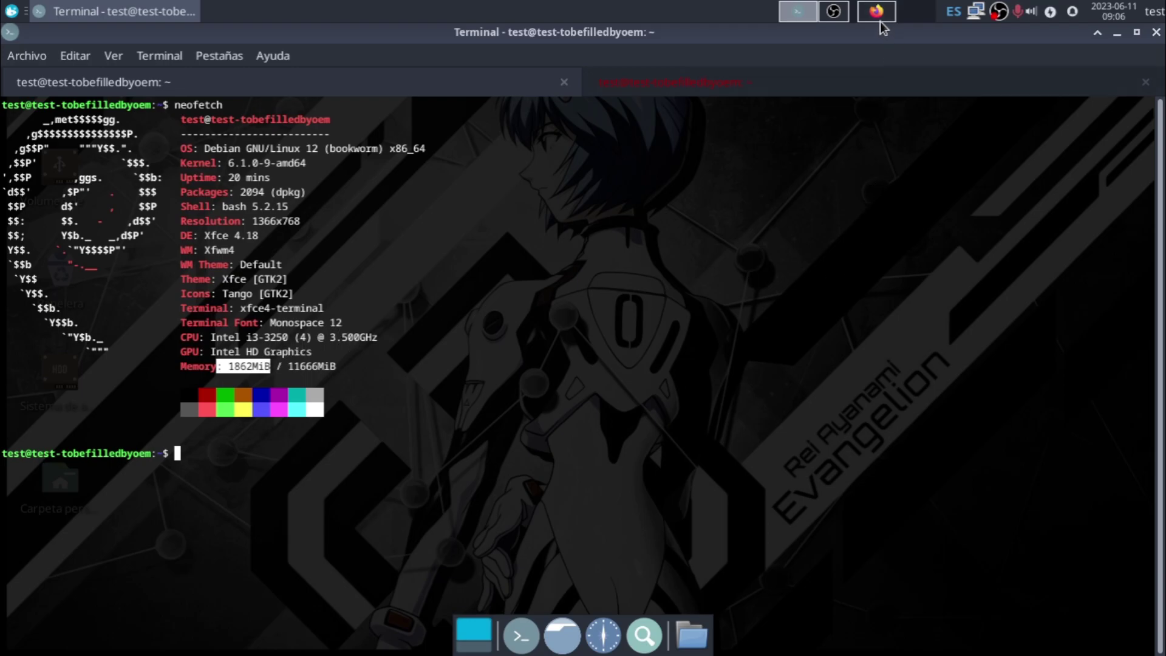
Step: Visit the OBS workspace, come back, and highlight the 798M used memory in neofetch
left_click(835, 12)
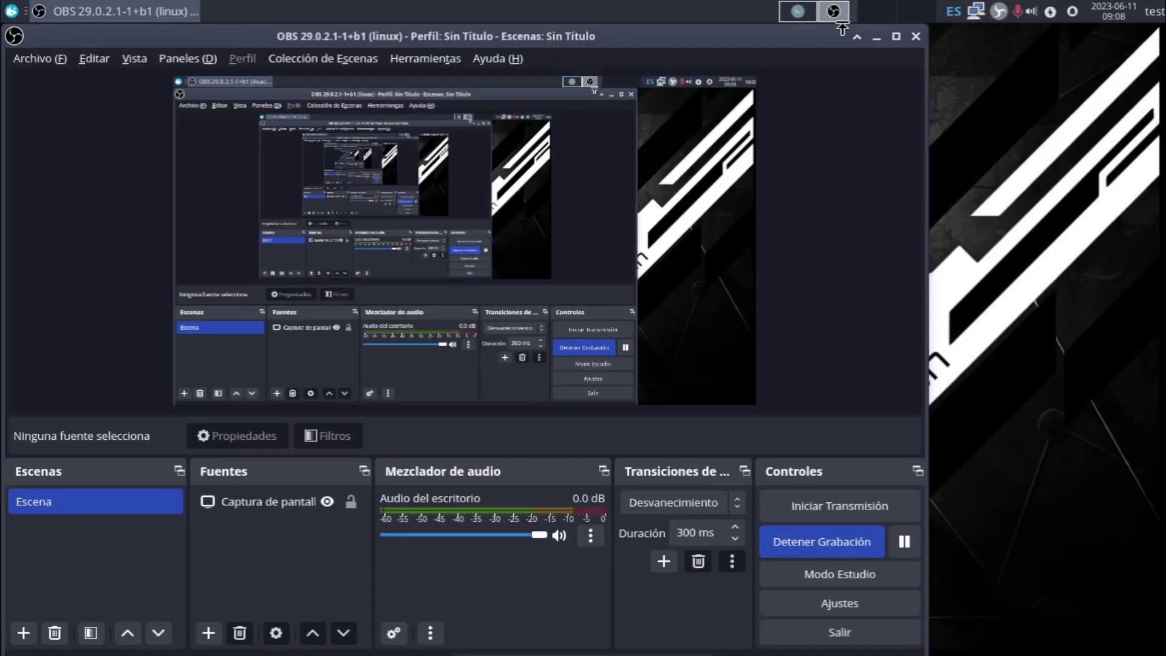
left_click(798, 12)
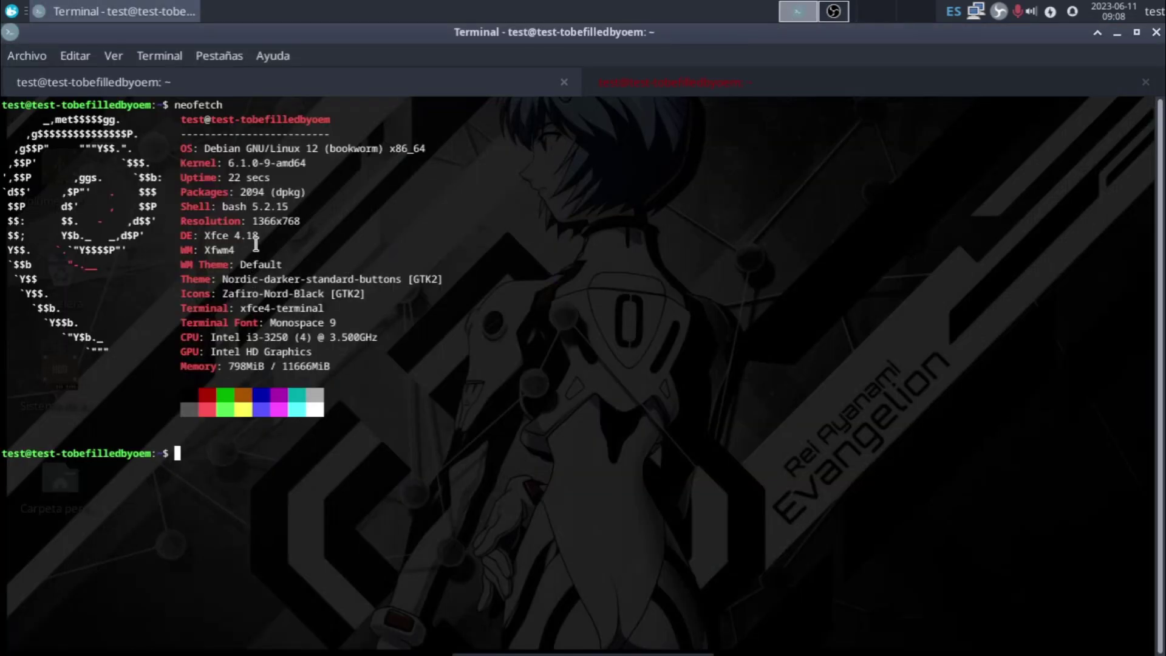
left_click_drag(229, 366, 252, 367)
Step: Open and dismiss the Archivo menu, then switch to the tab running btop
left_click(27, 61)
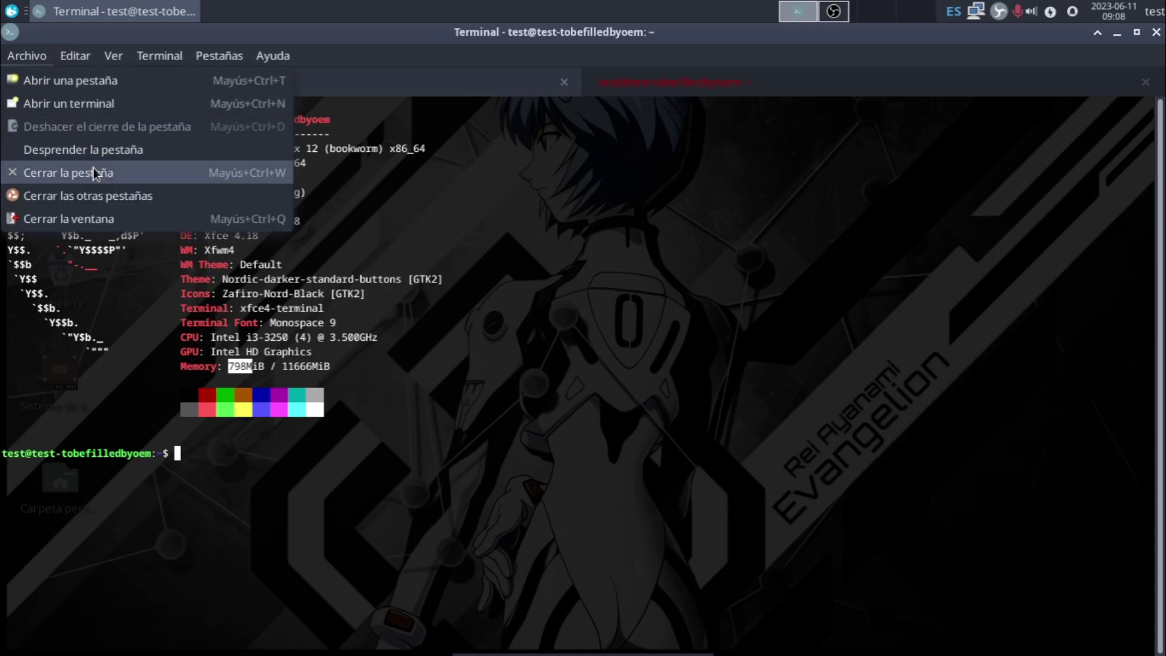
left_click(635, 302)
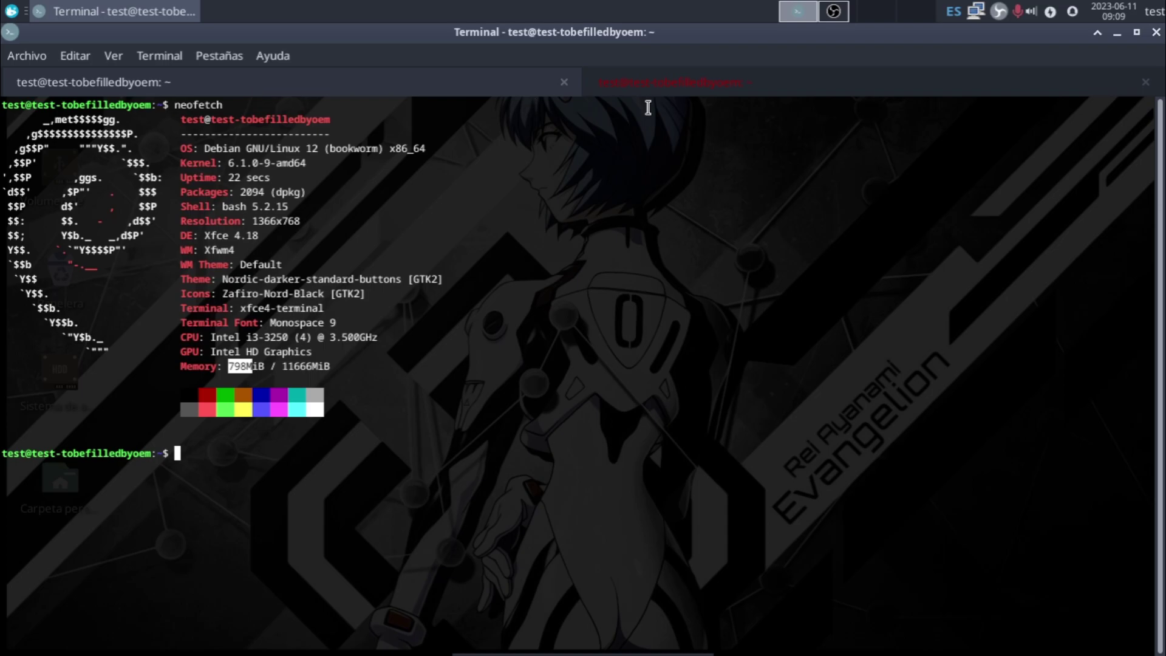
left_click(766, 81)
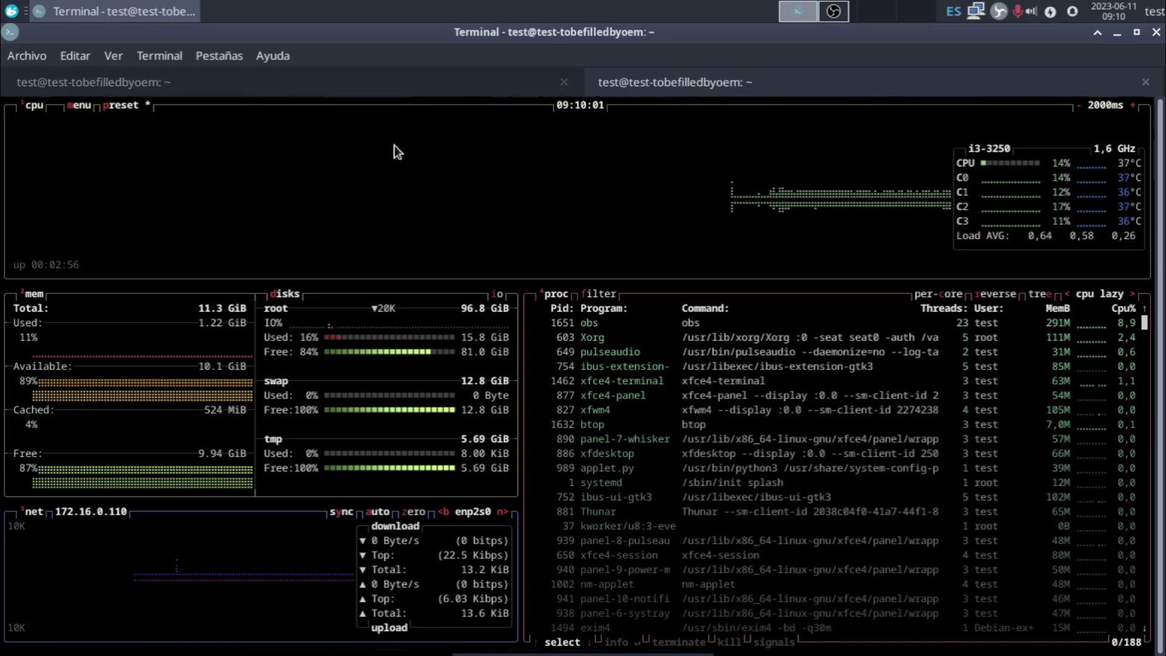
mouse_move(690, 651)
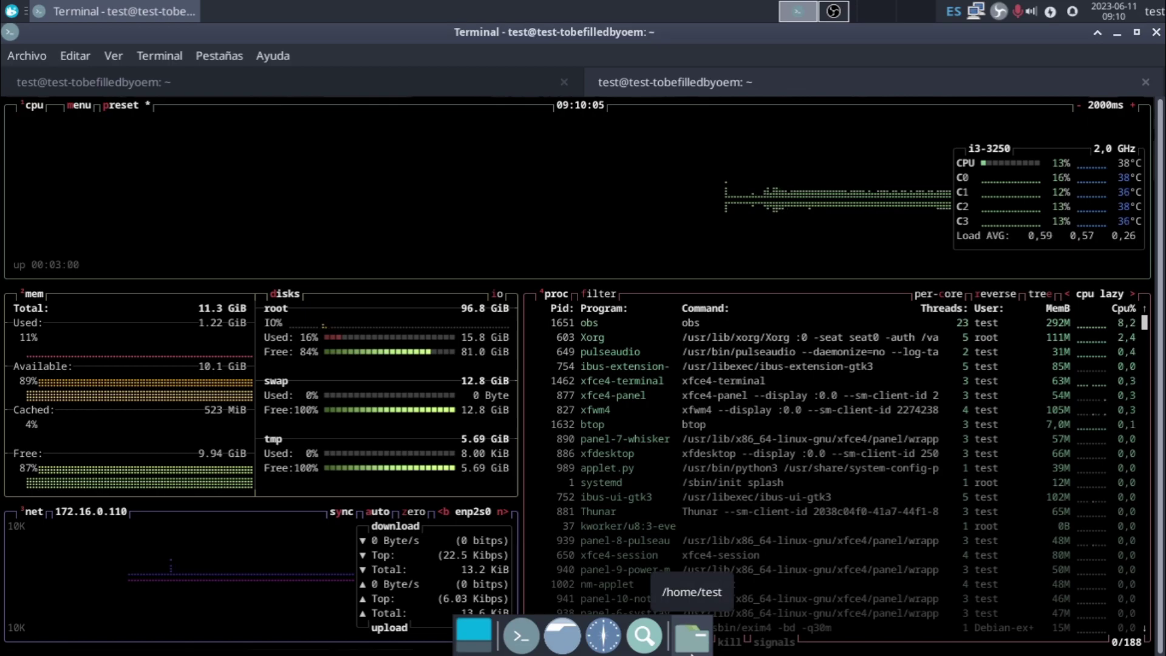
left_click(10, 10)
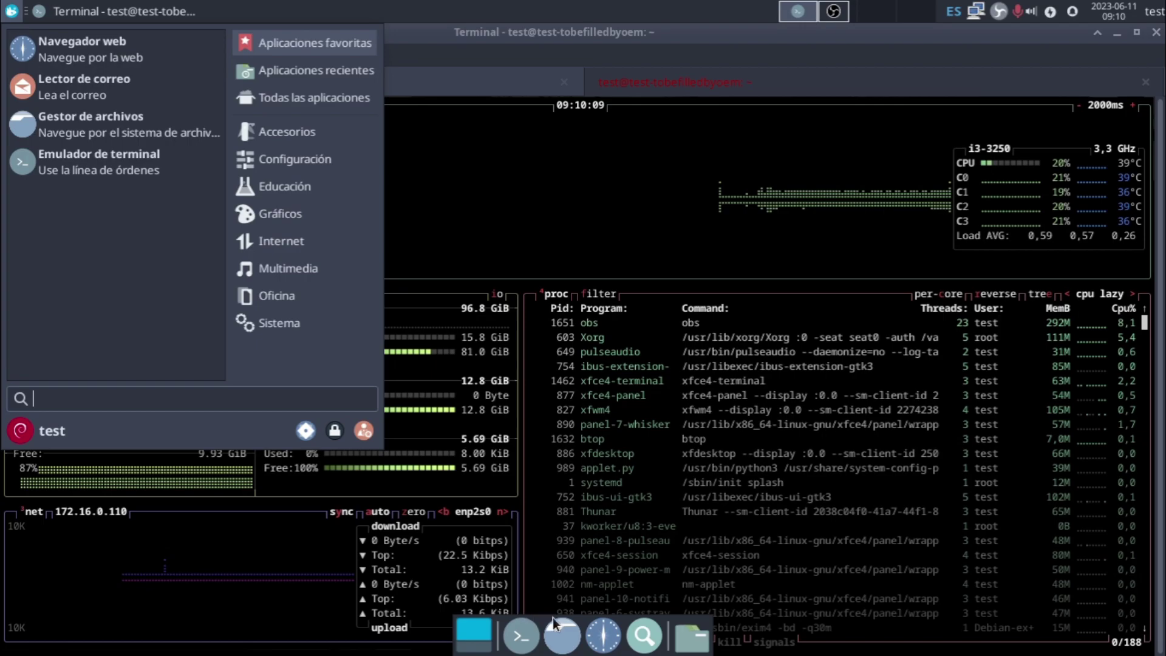
left_click(680, 29)
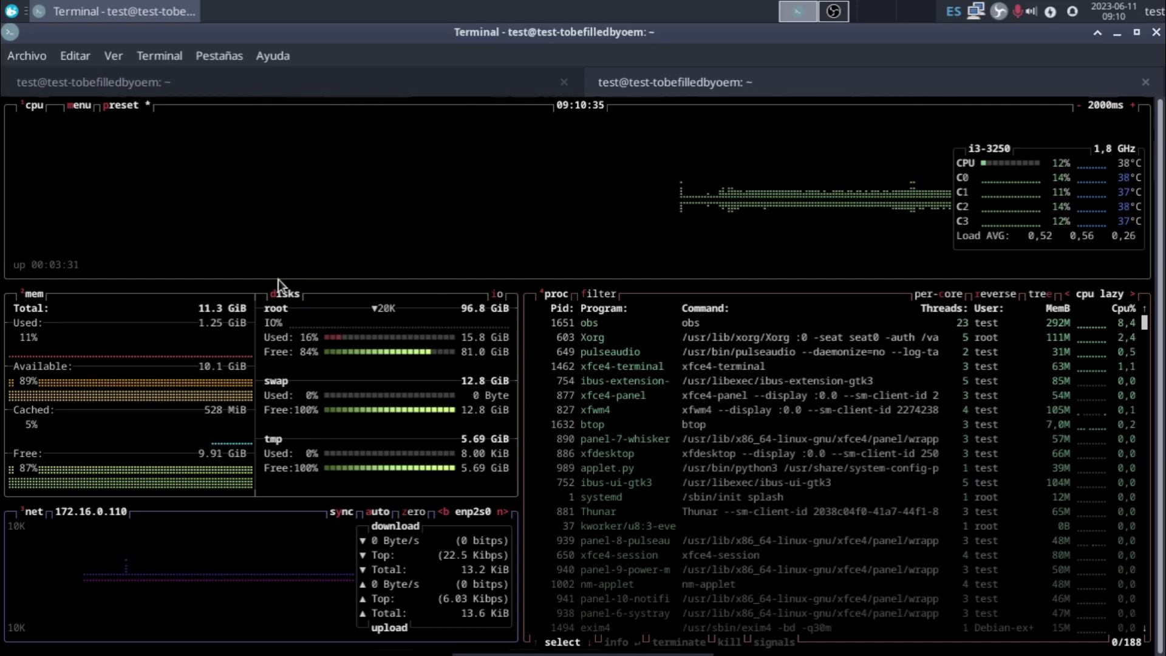
Step: Open the home folder, hide dot-files, and play caminandes_latest-1080p.mp4 from Videos/Video Blender test
left_click(883, 13)
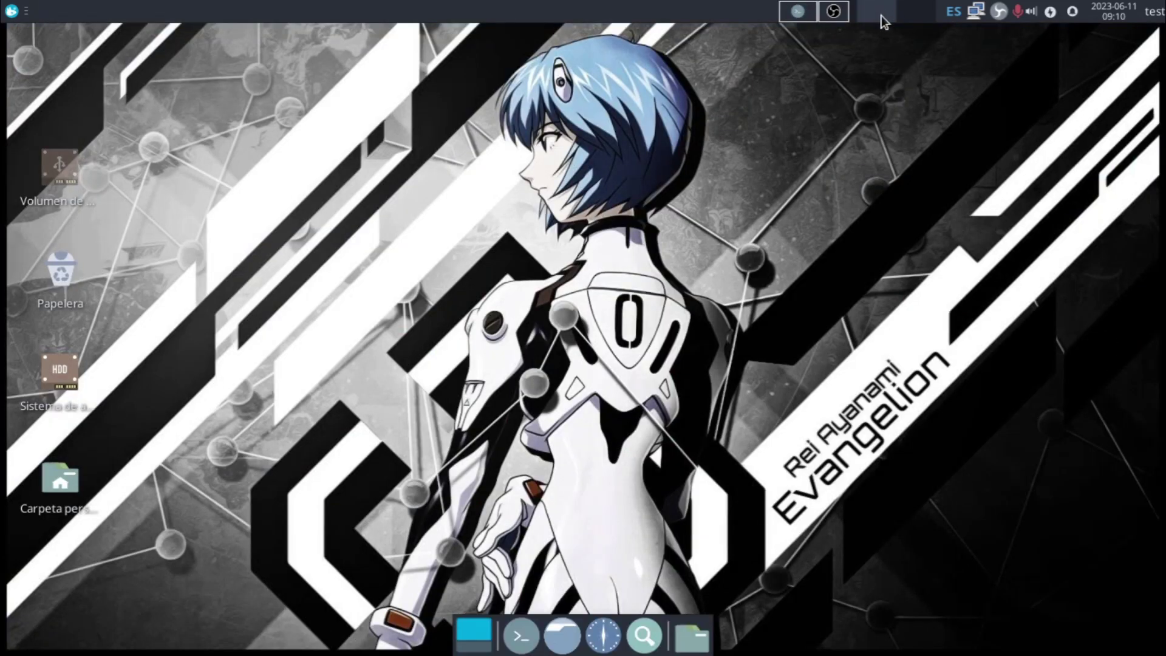
left_click(562, 635)
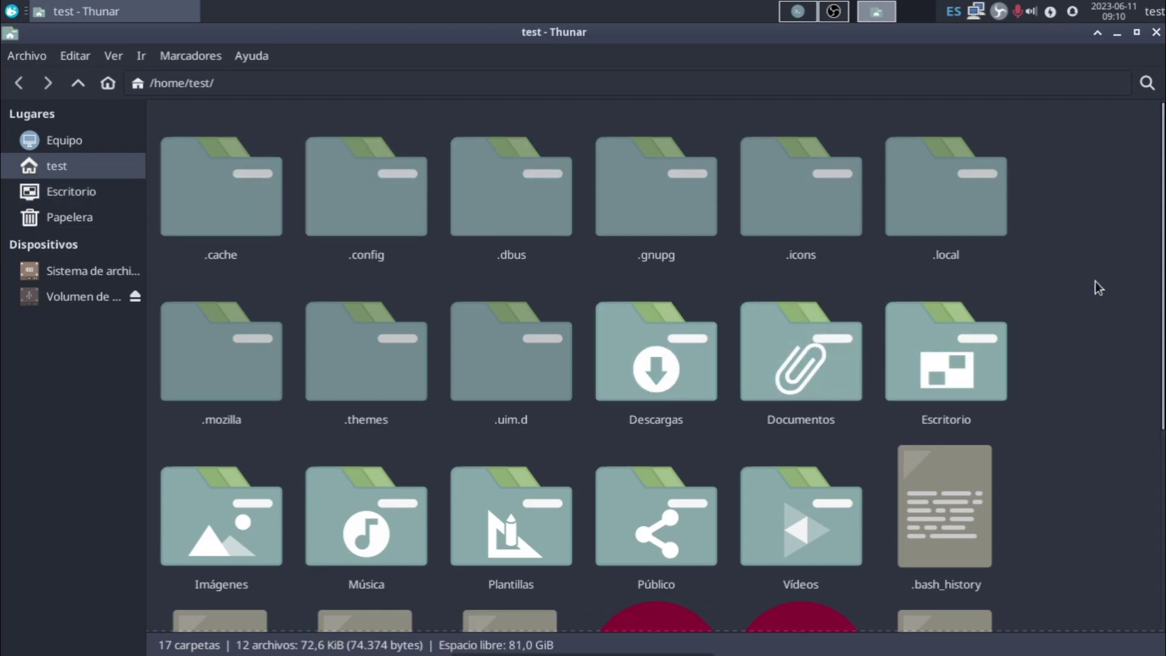
key("ctrl+h")
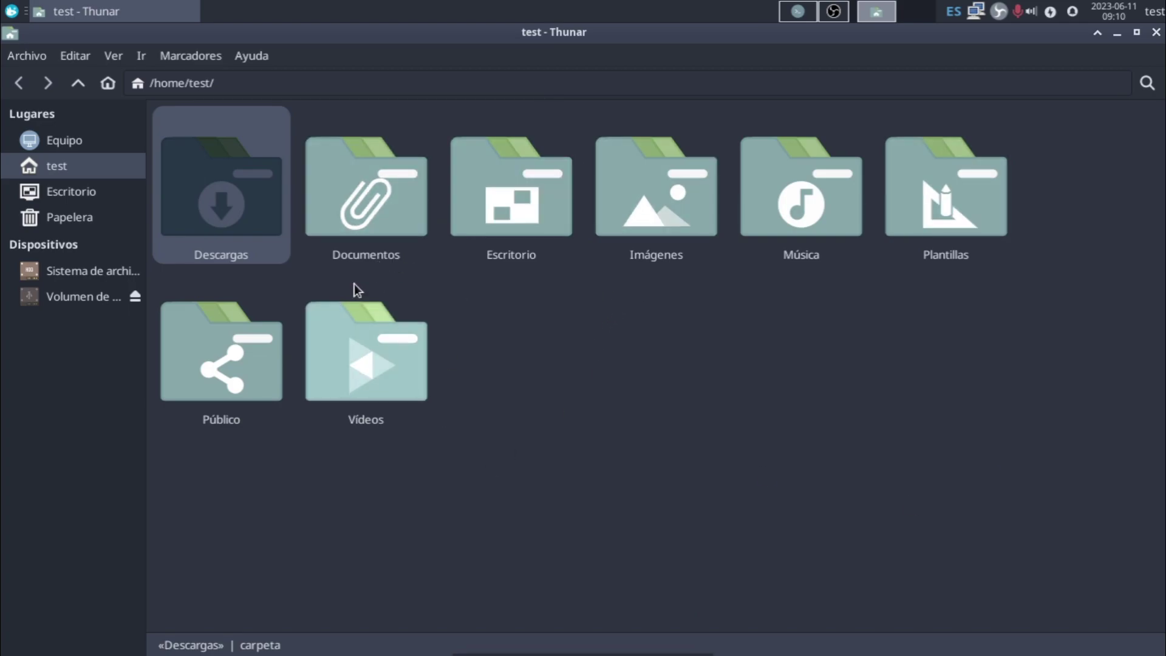
double_click(353, 364)
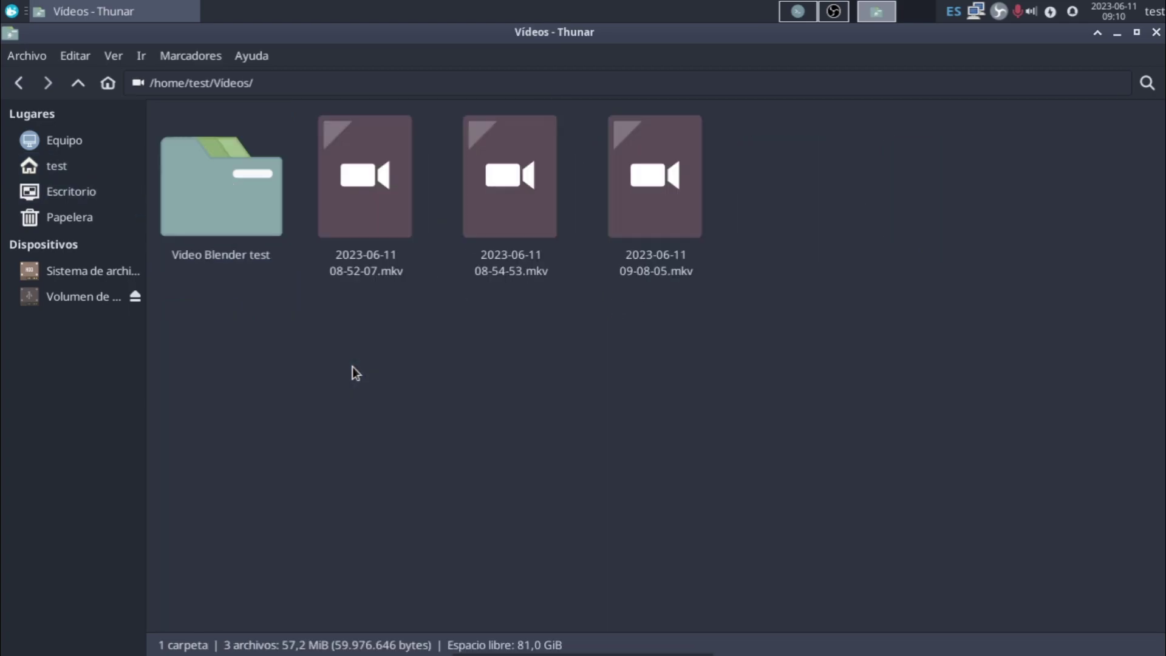
double_click(200, 203)
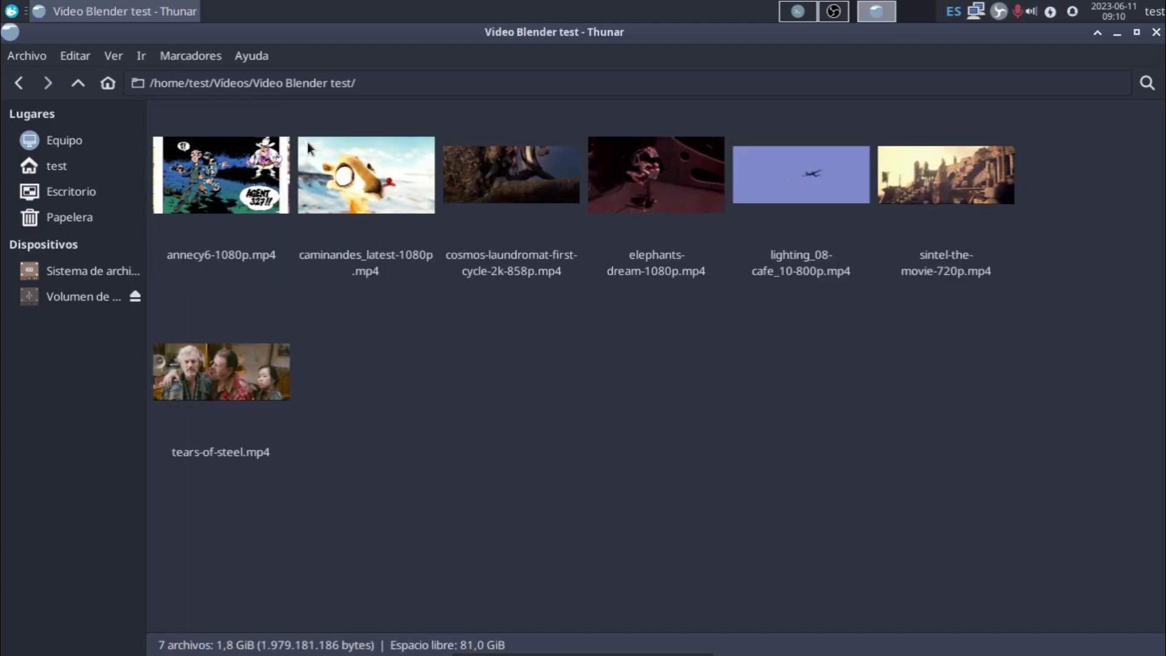
double_click(357, 204)
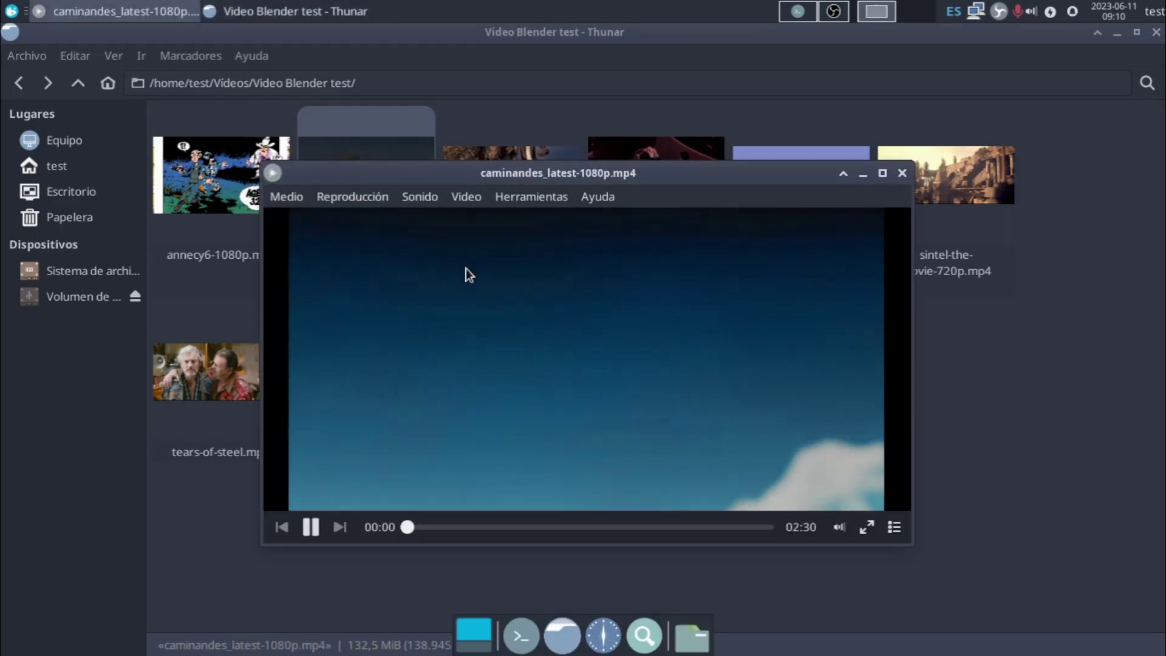
Step: Maximize the Parole window, adjust the volume, and jump to about 01:19
left_click(880, 174)
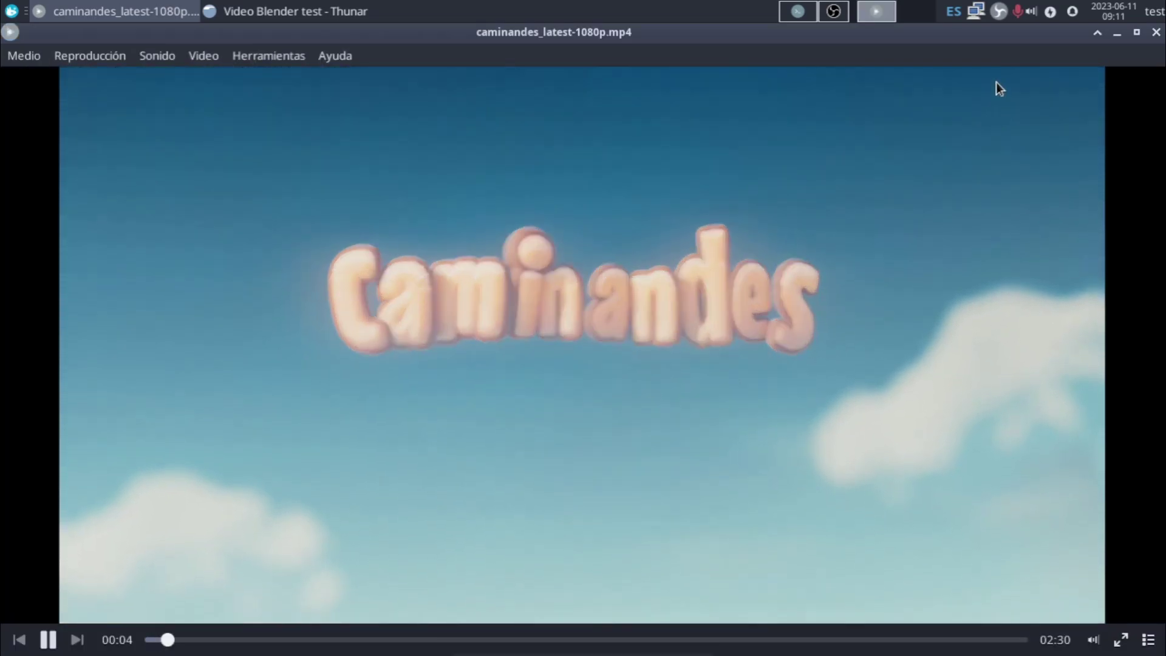
scroll(1034, 10, "down", 2)
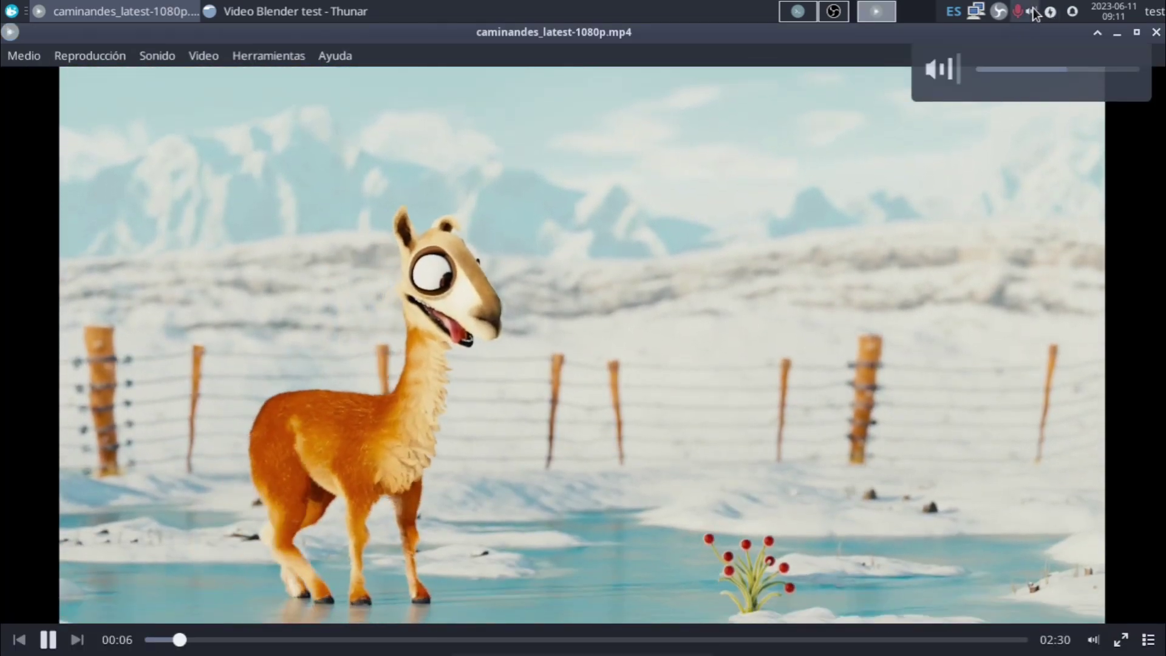
scroll(1033, 9, "up", 1)
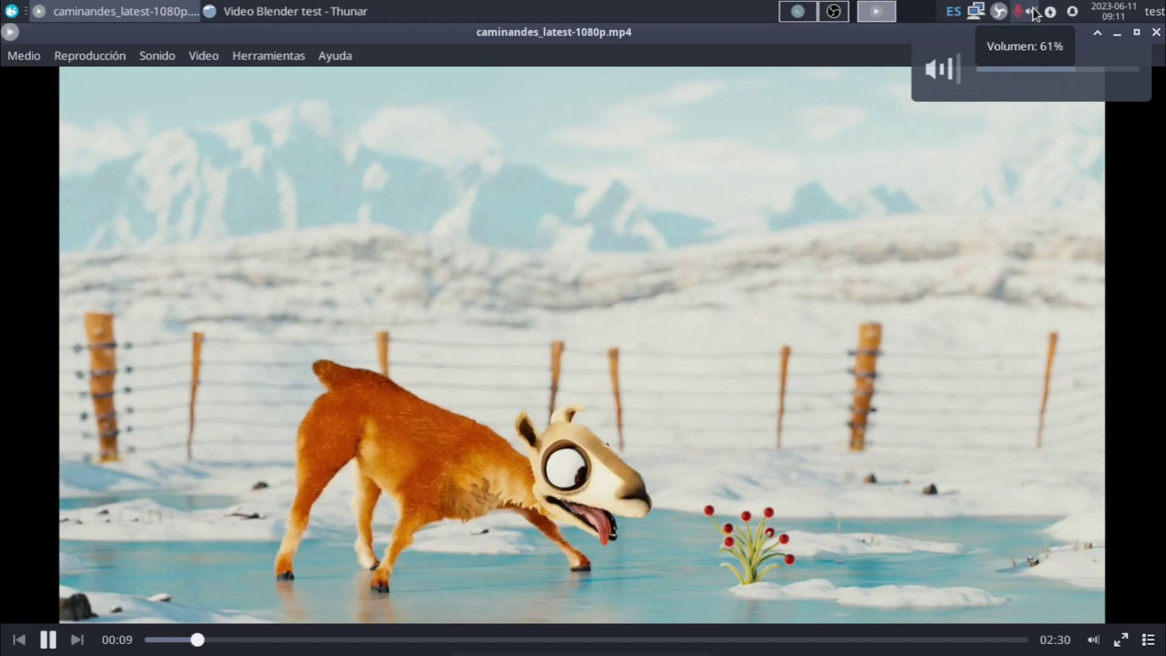
scroll(1034, 12, "up", 3)
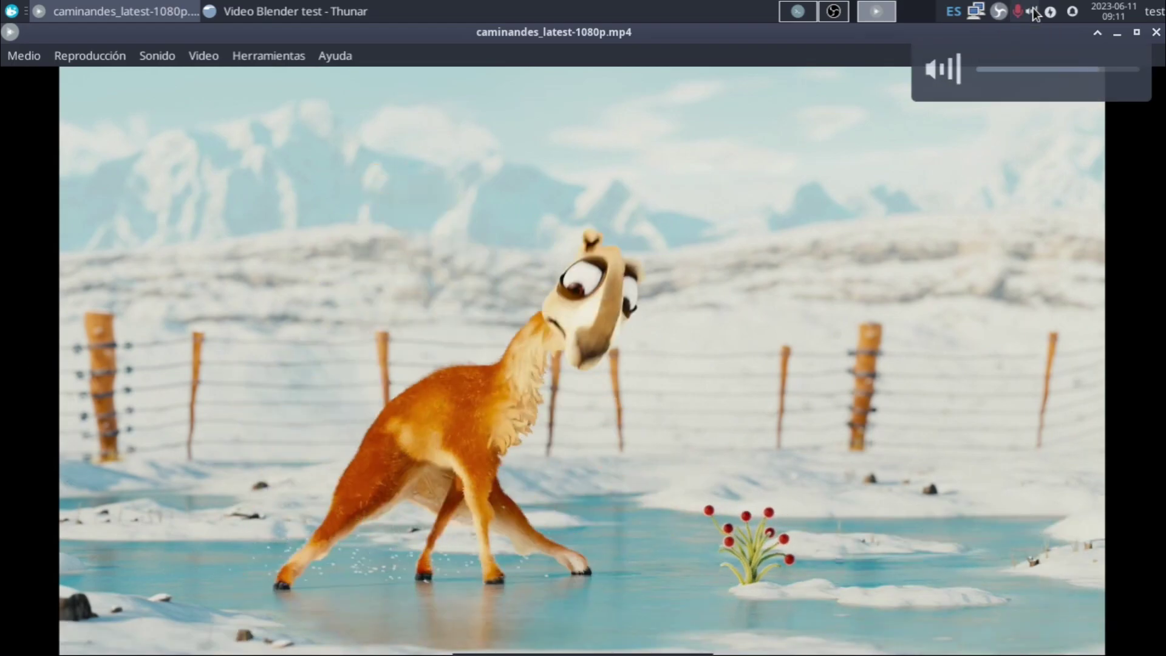
mouse_move(227, 632)
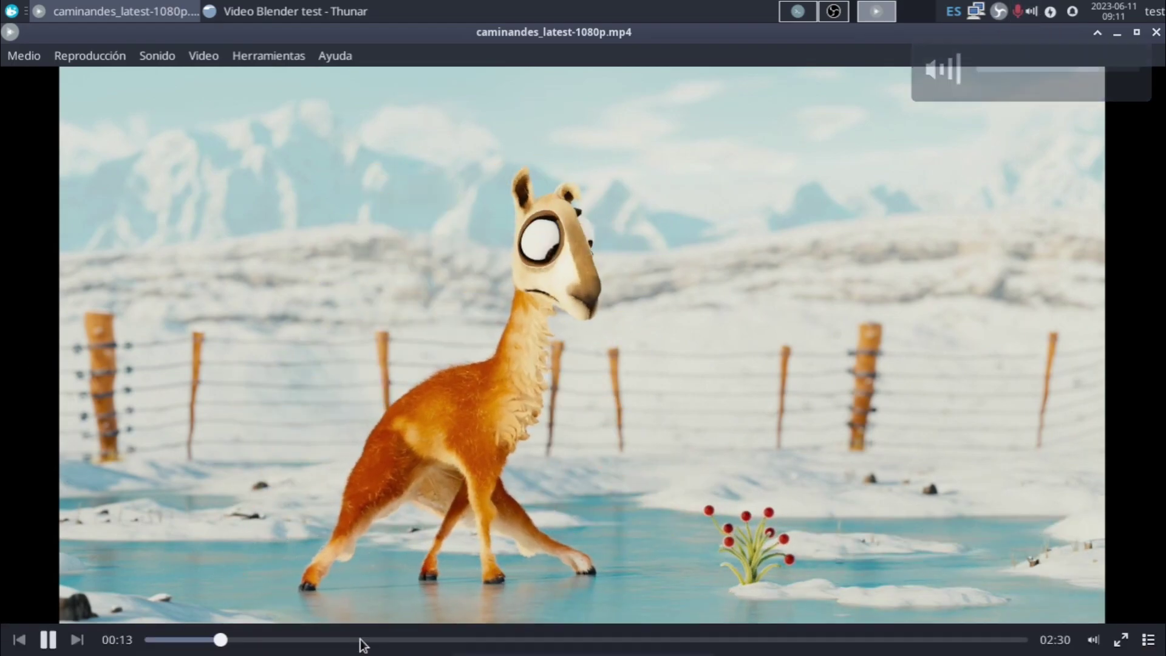
left_click(362, 640)
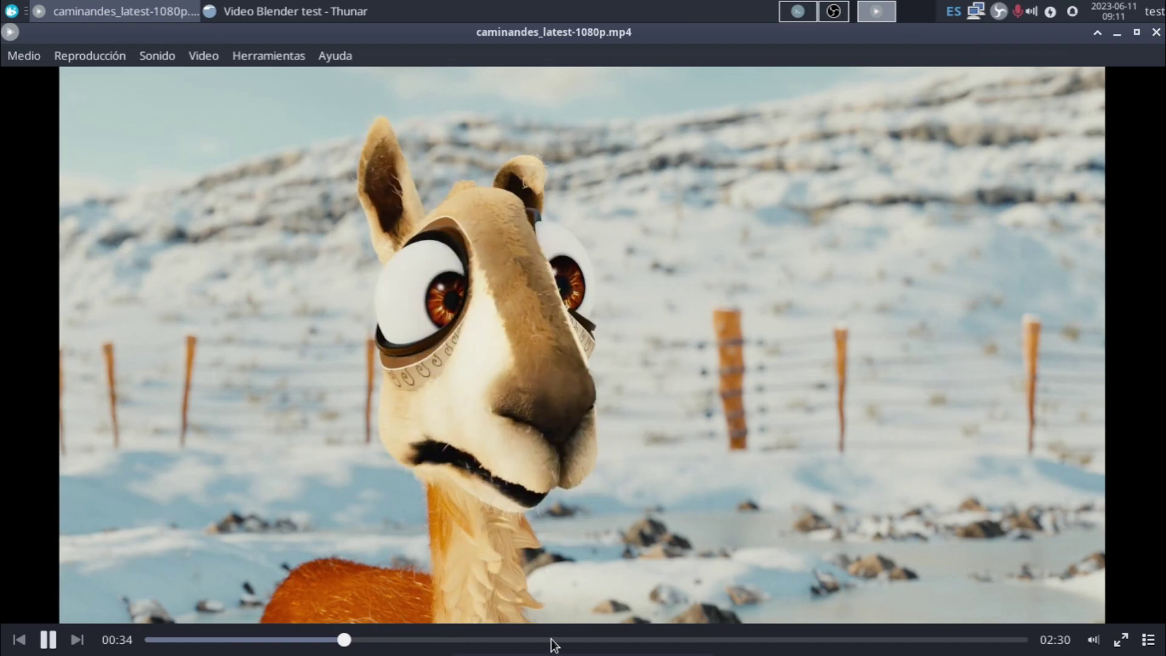
left_click(616, 641)
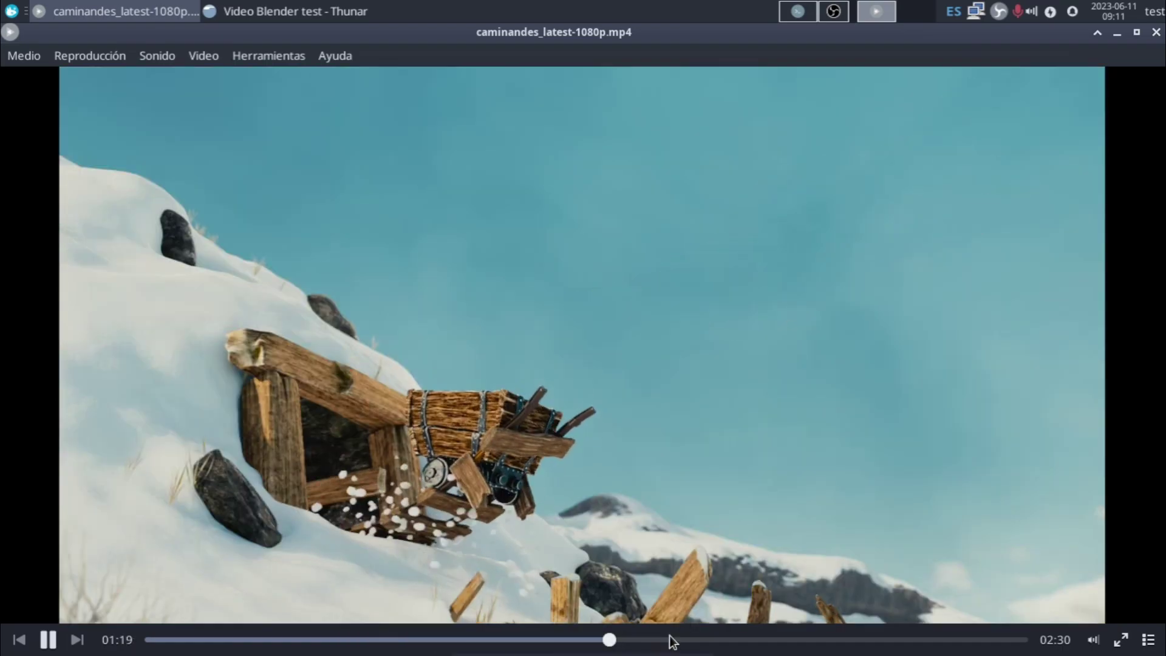
Step: Sample the film at 01:59, near the end, 00:34, 00:56 and 01:19, then close Parole
scroll(1032, 12, "down", 1)
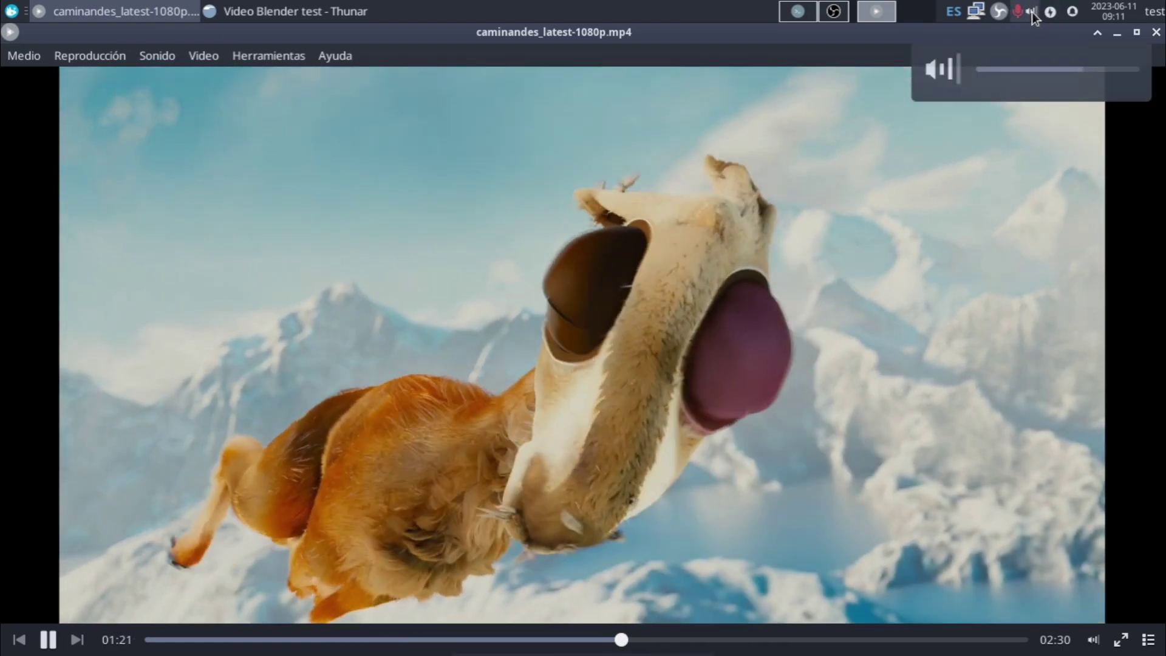
scroll(1032, 12, "down", 1)
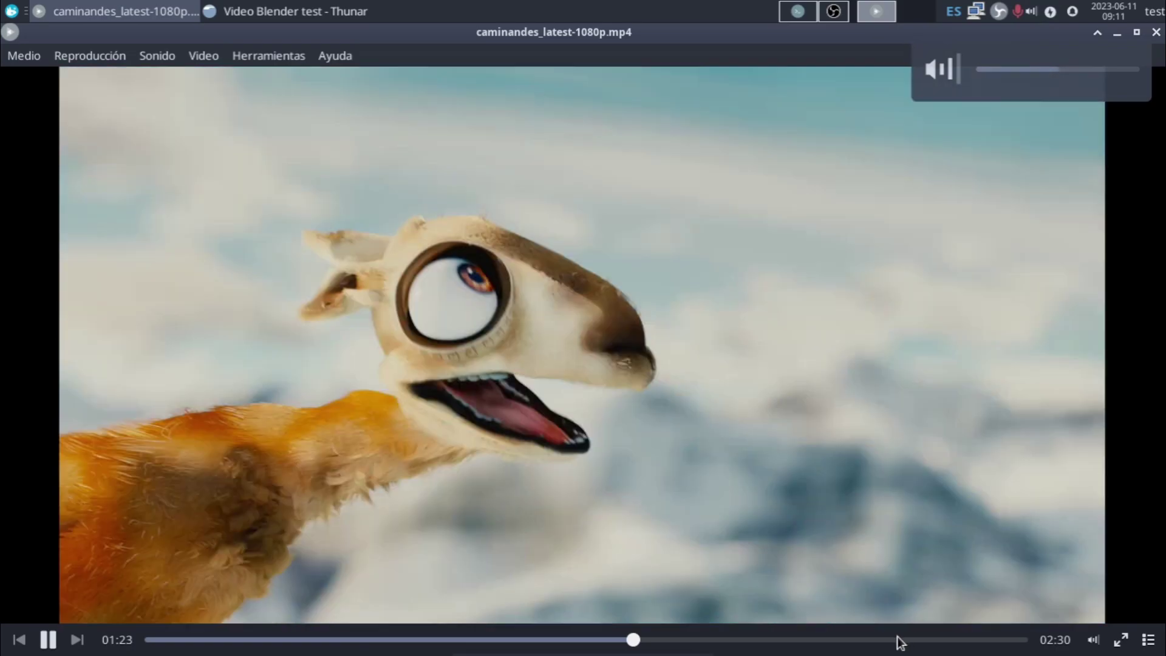
left_click(845, 640)
left_click(978, 642)
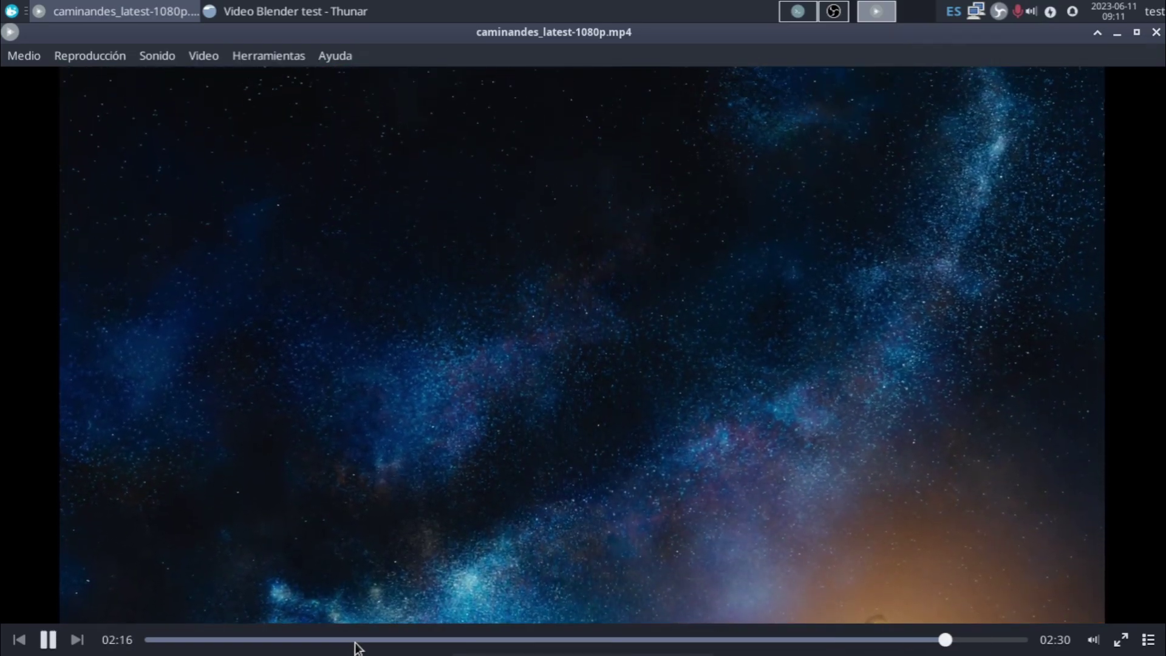
left_click(356, 642)
left_click(489, 642)
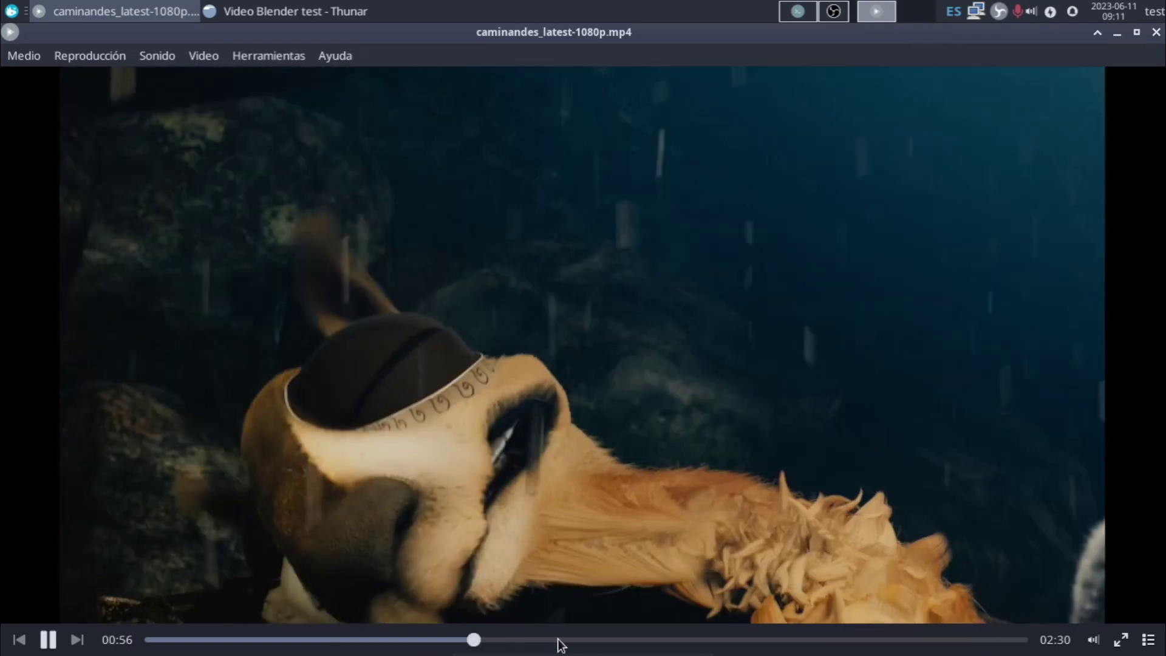
left_click(620, 642)
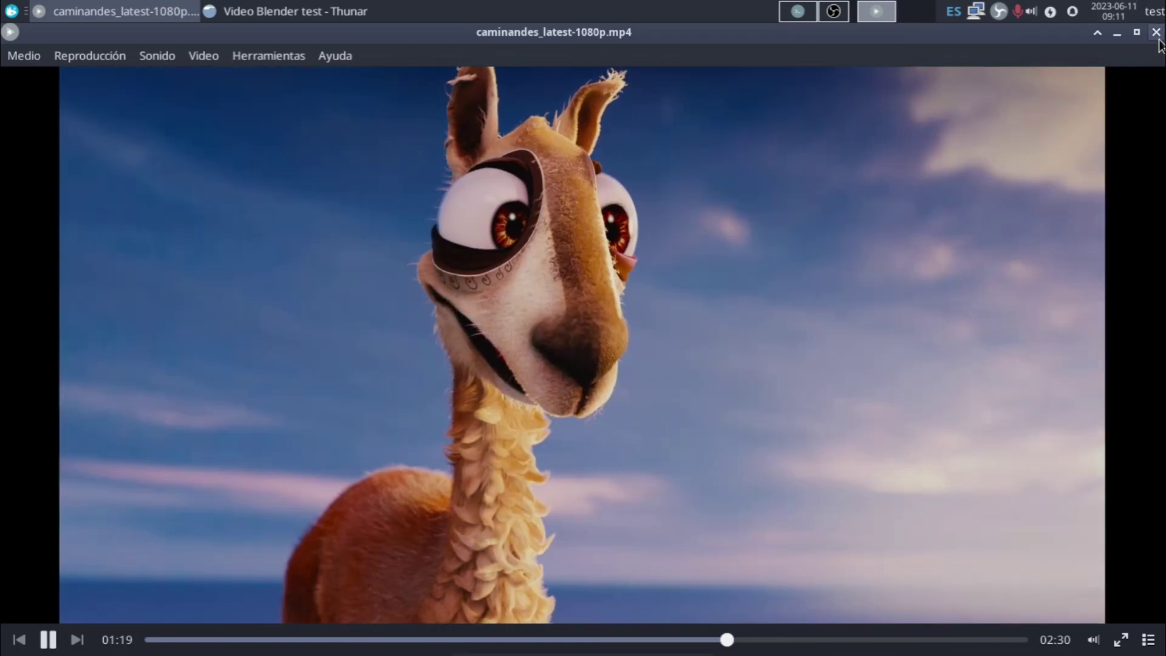
left_click(1157, 38)
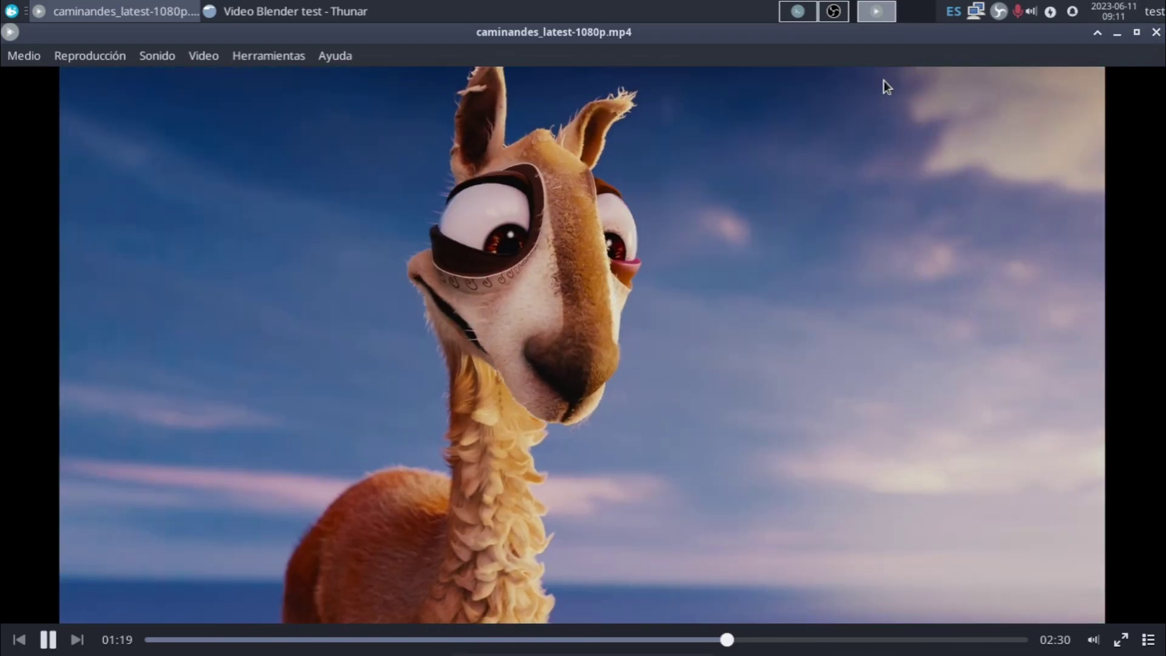
Step: Play cosmos-laundromat-first-cycle-2k-858p.mp4 and jump to 02:00, 04:50, 07:43 and 09:31
double_click(511, 173)
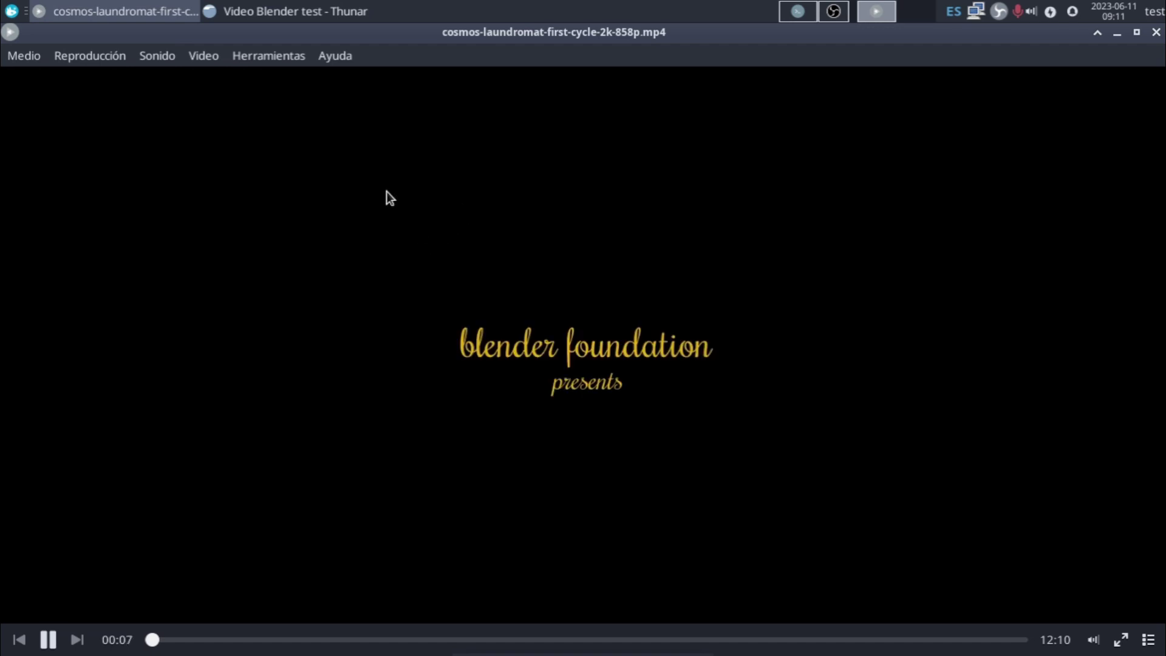
left_click(294, 640)
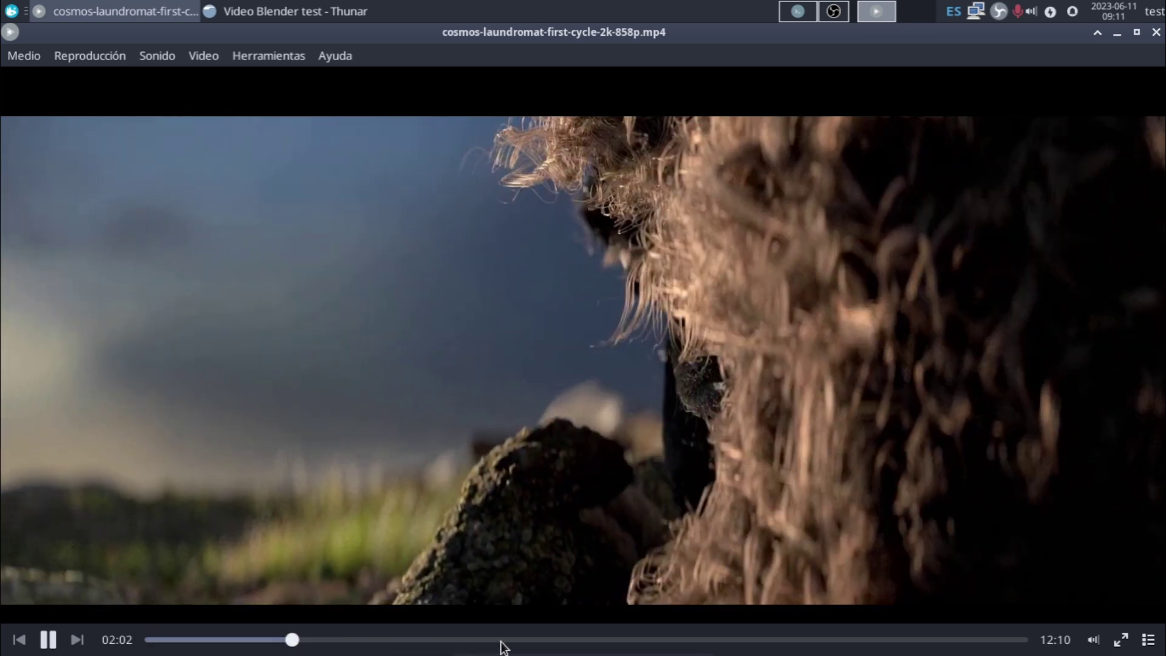
left_click(500, 644)
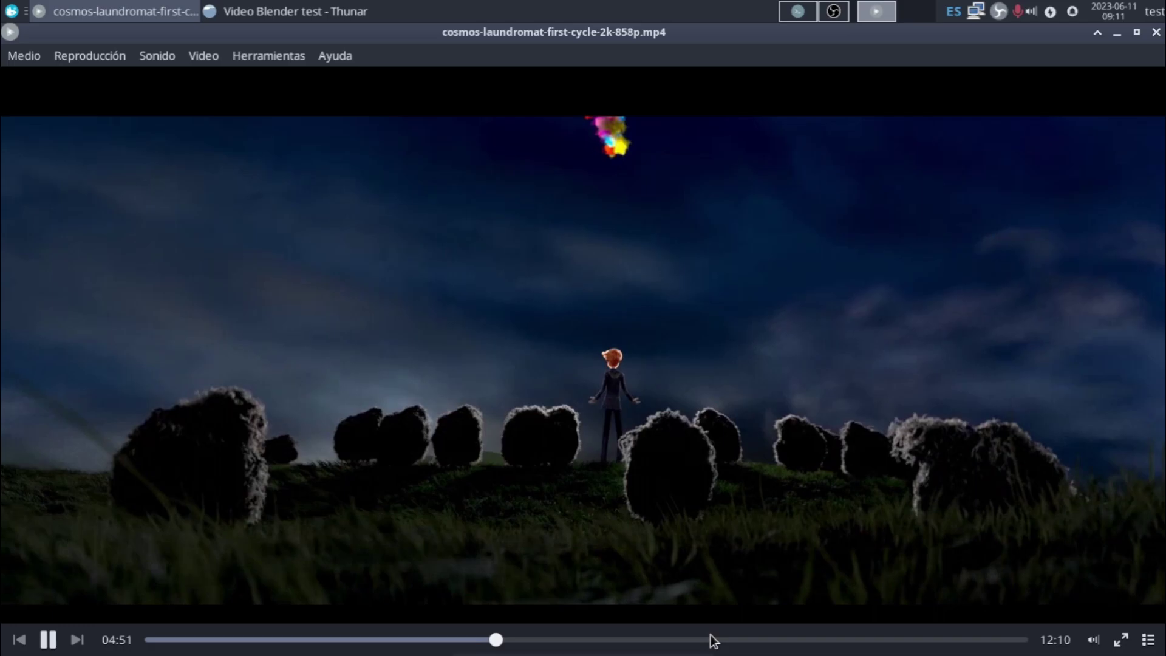
left_click(713, 641)
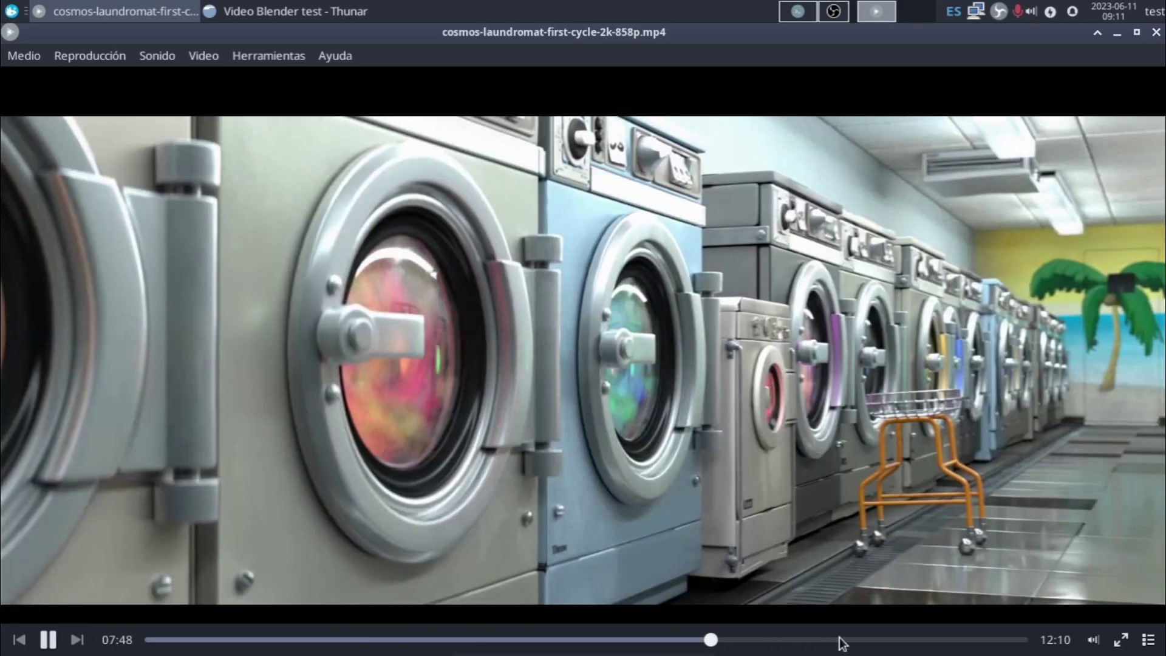
left_click(837, 640)
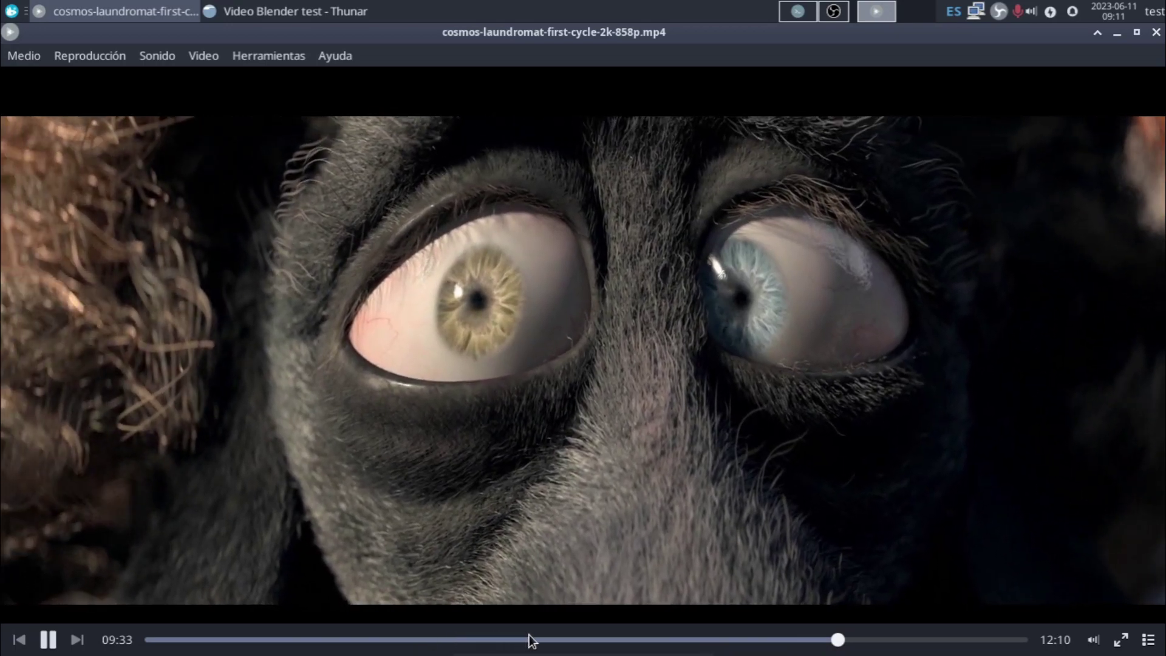
Step: Jump around the film to 05:15, 09:41, 06:53, 03:51 and 01:13
left_click(527, 639)
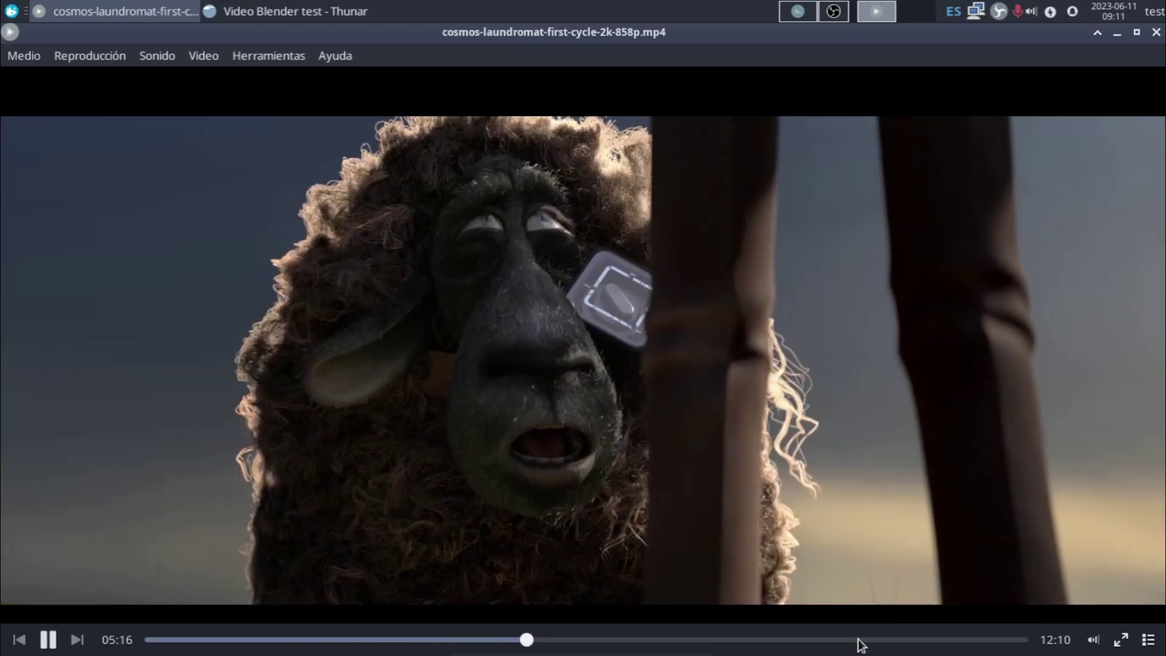
left_click(856, 640)
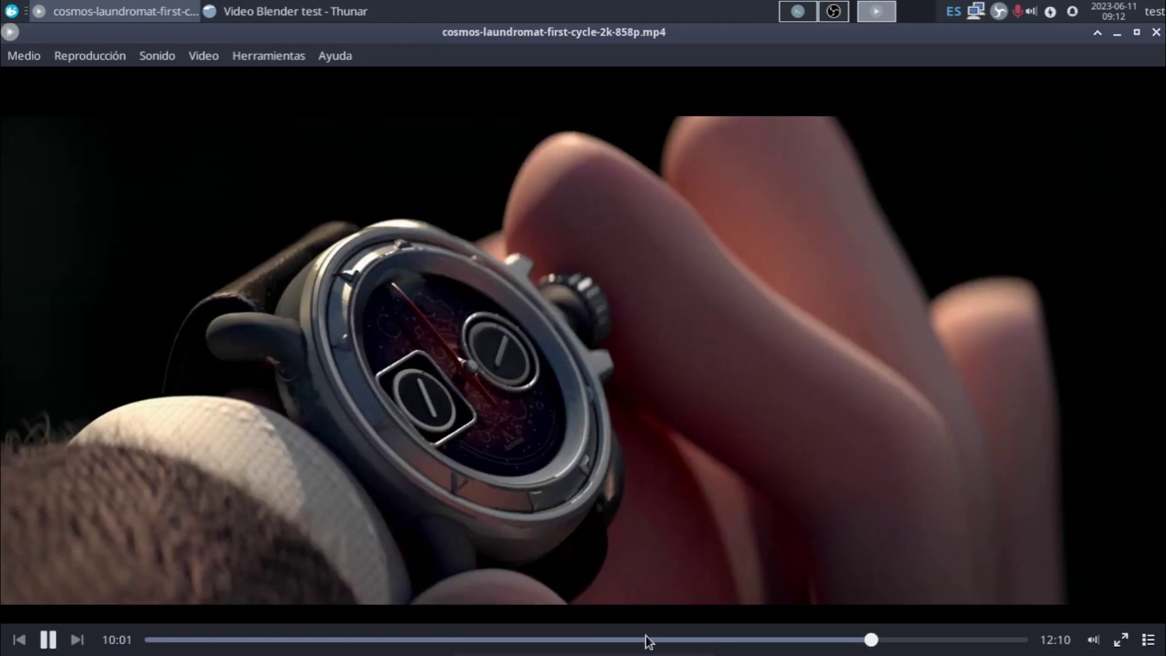
left_click(645, 639)
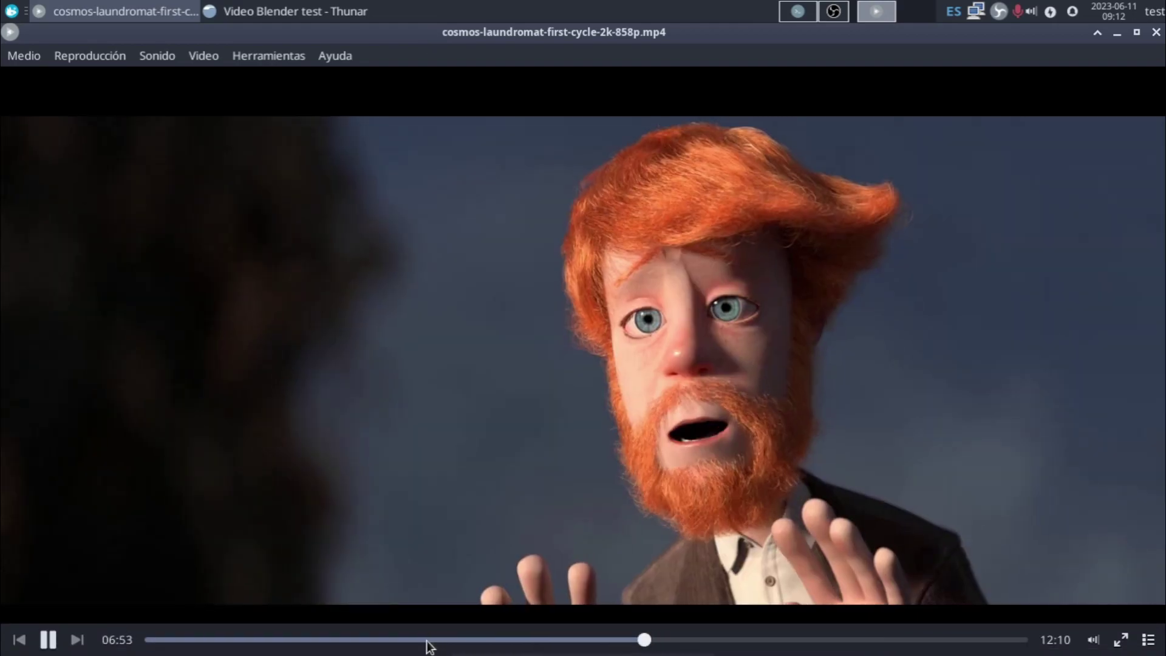
left_click(427, 640)
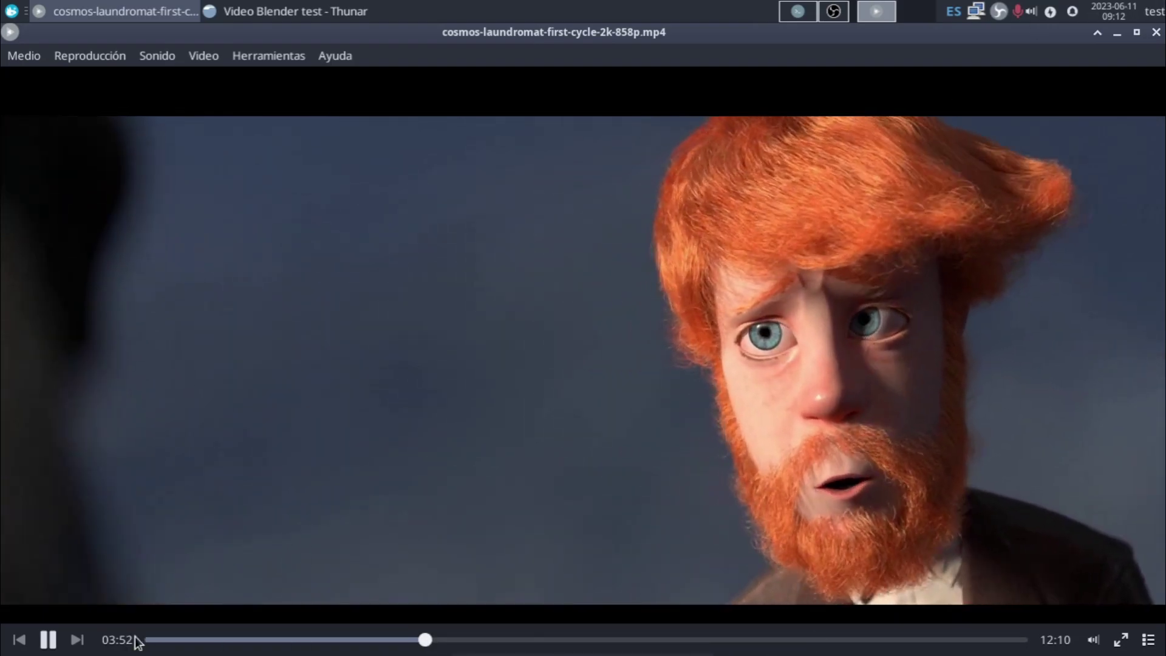
left_click(233, 639)
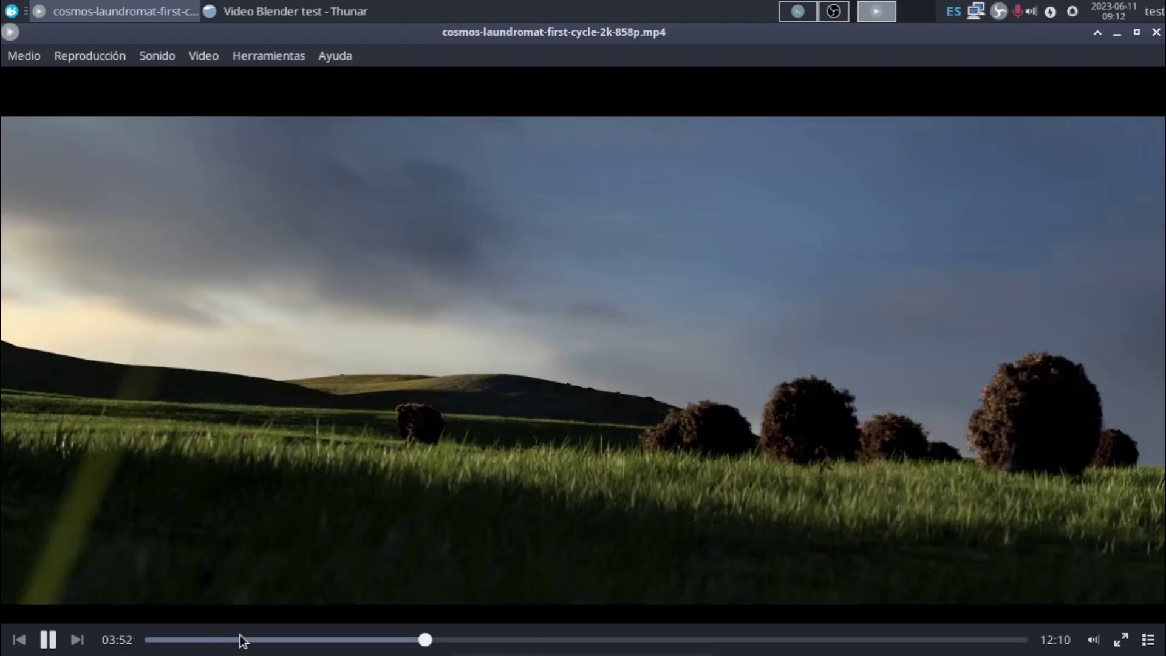